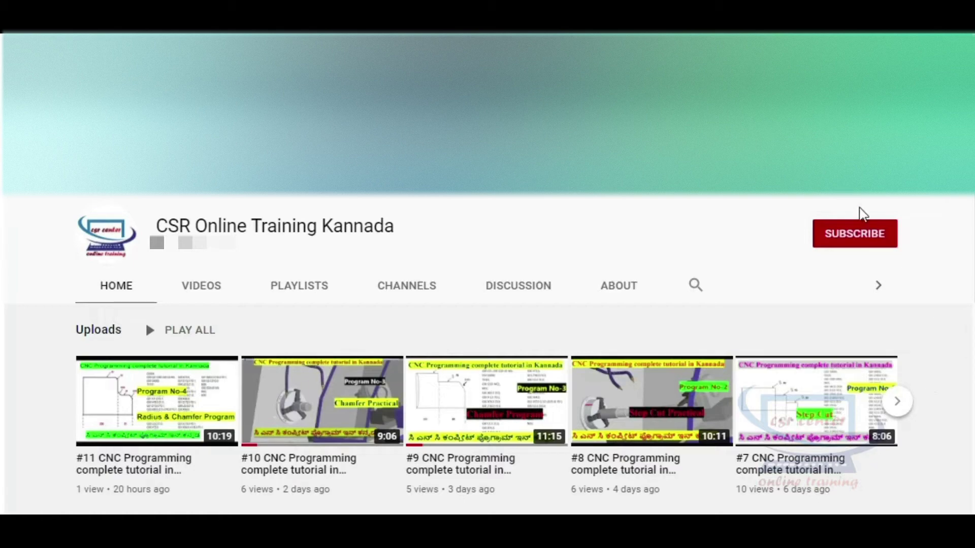
- Subscribe to the CSR Online Training Kannada channel with notifications set to All
left_click(855, 237)
left_click(883, 237)
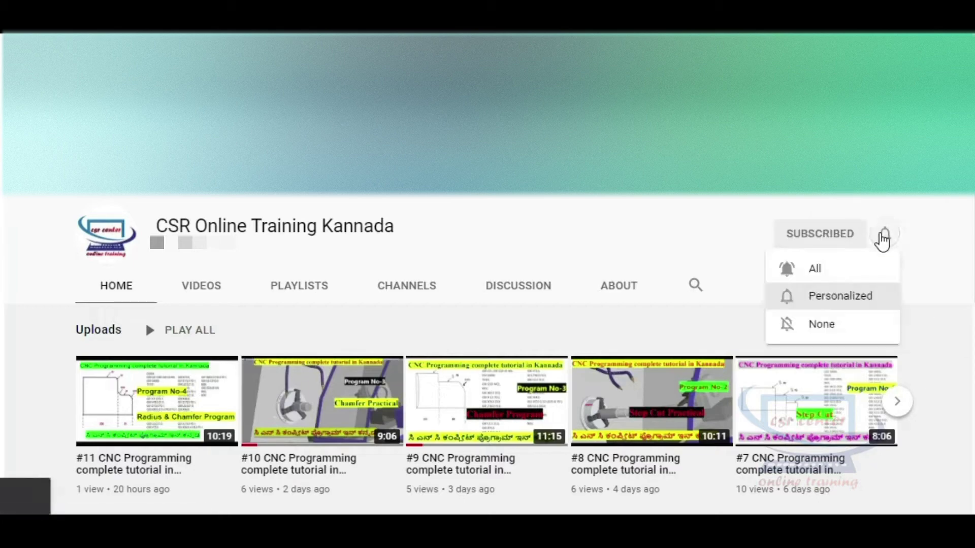
left_click(835, 270)
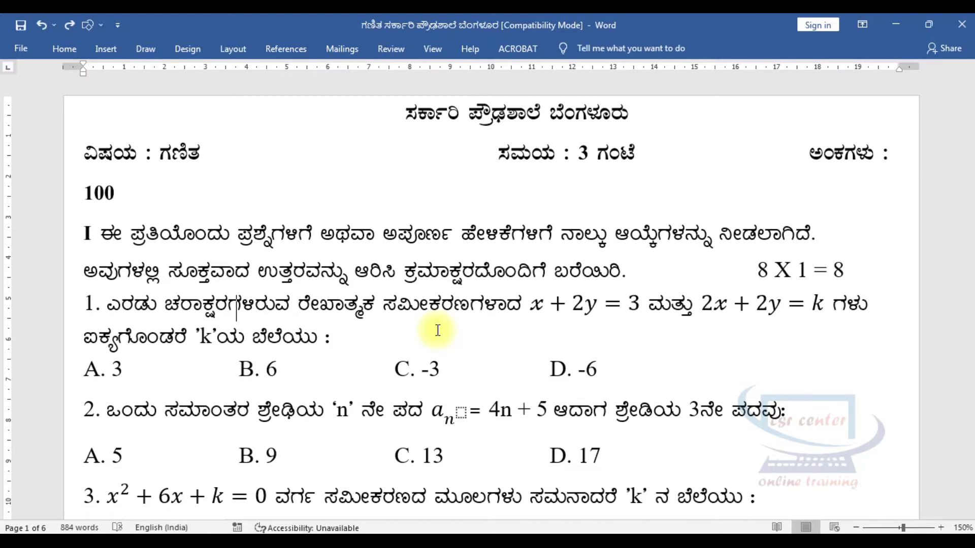
- Pin the ribbon so the formatting options stay permanently shown
left_click(65, 48)
right_click(259, 109)
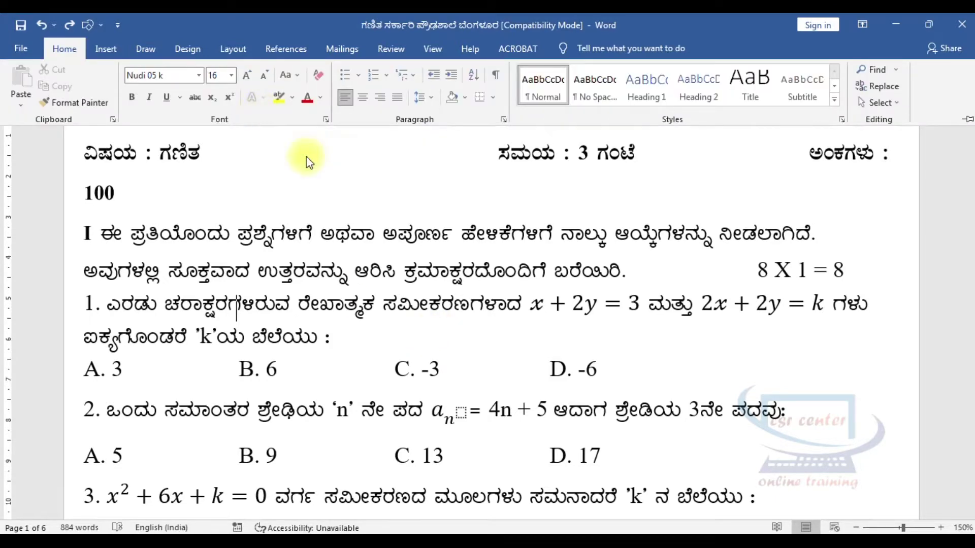
left_click(306, 157)
- Select the whole question paper and set all its text to 12 pt
left_click(395, 338)
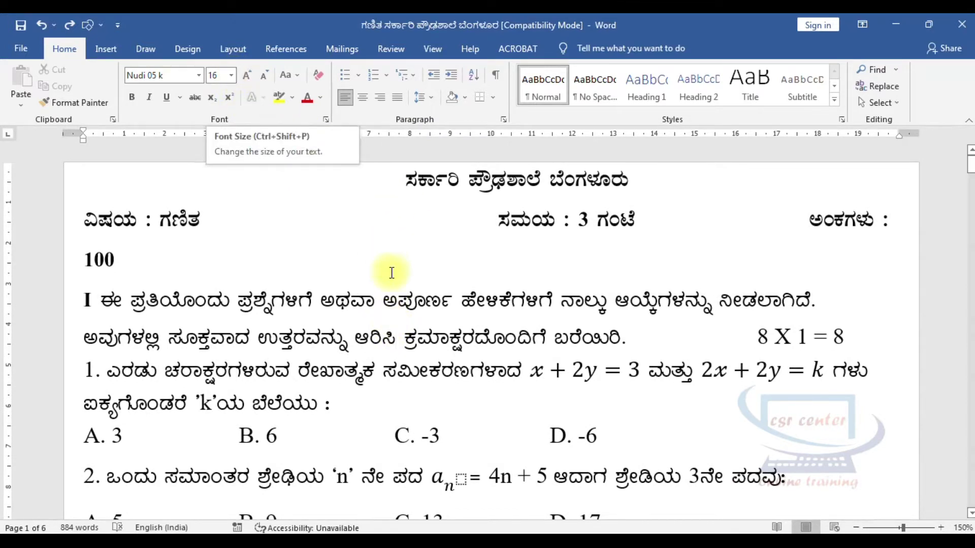
left_click(391, 273)
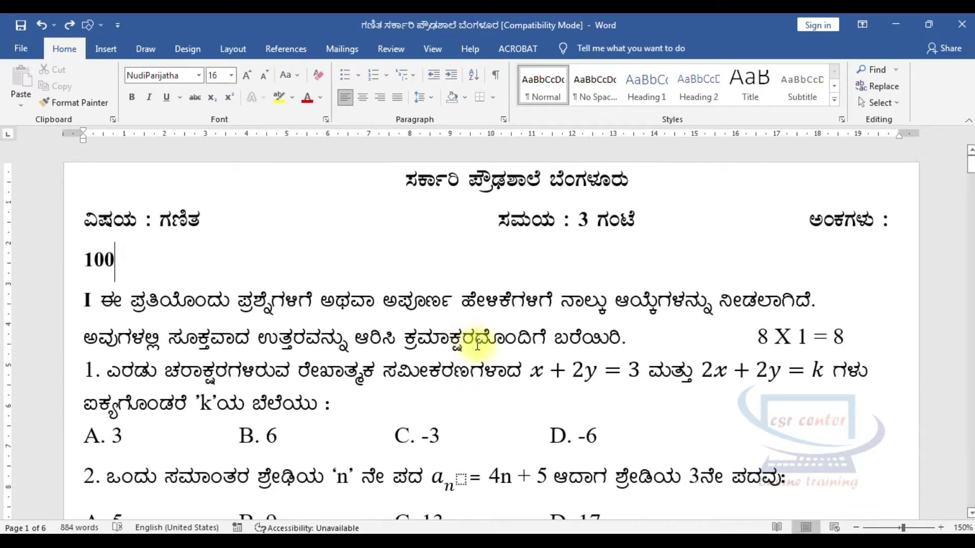
key("ctrl+a")
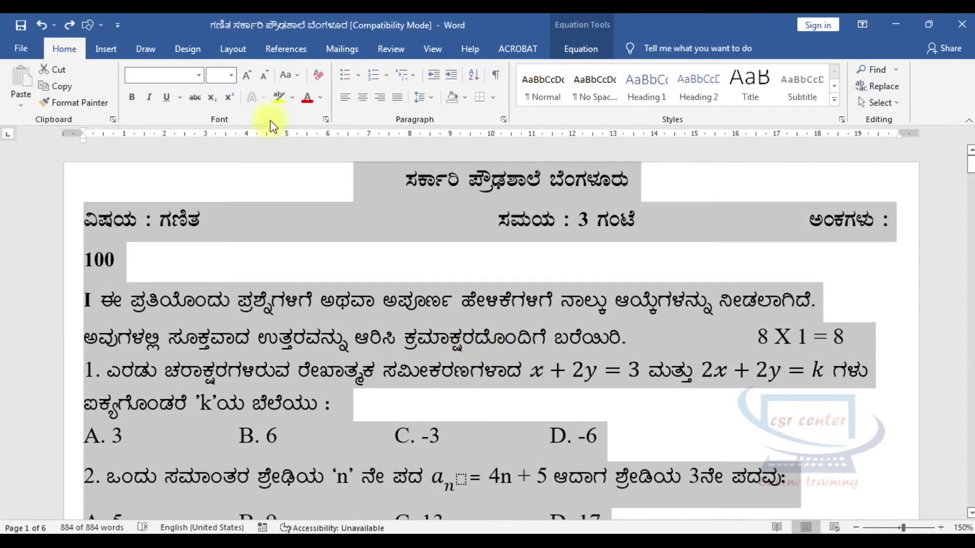
left_click(231, 75)
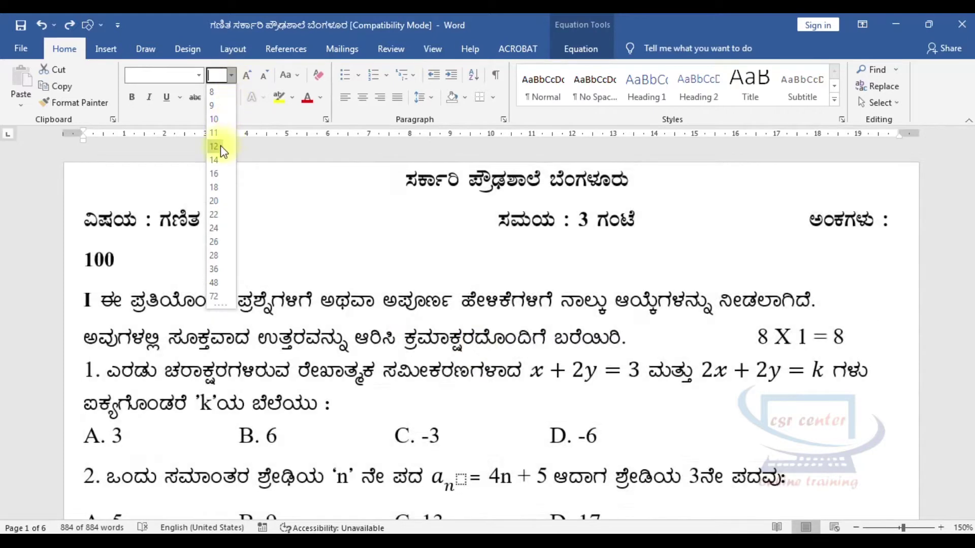
left_click(218, 134)
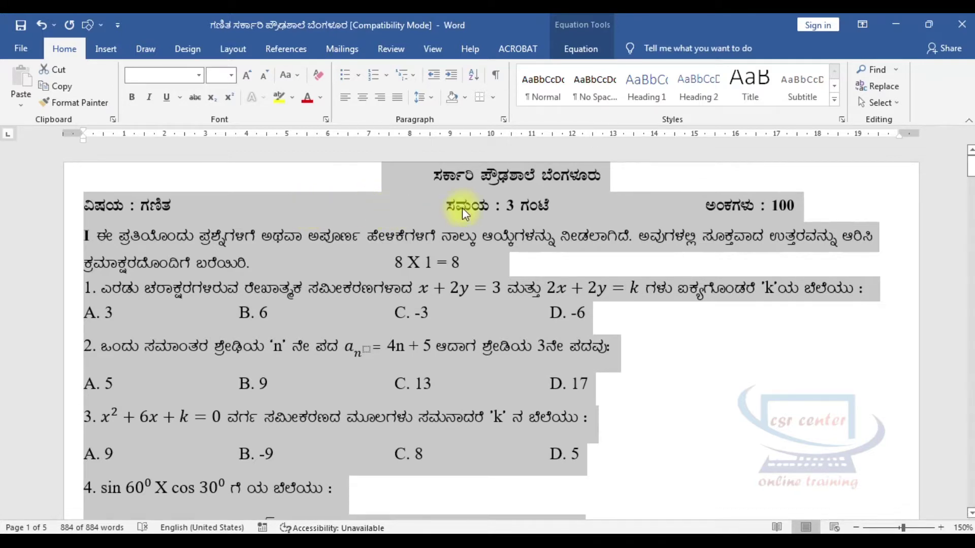
left_click(450, 208)
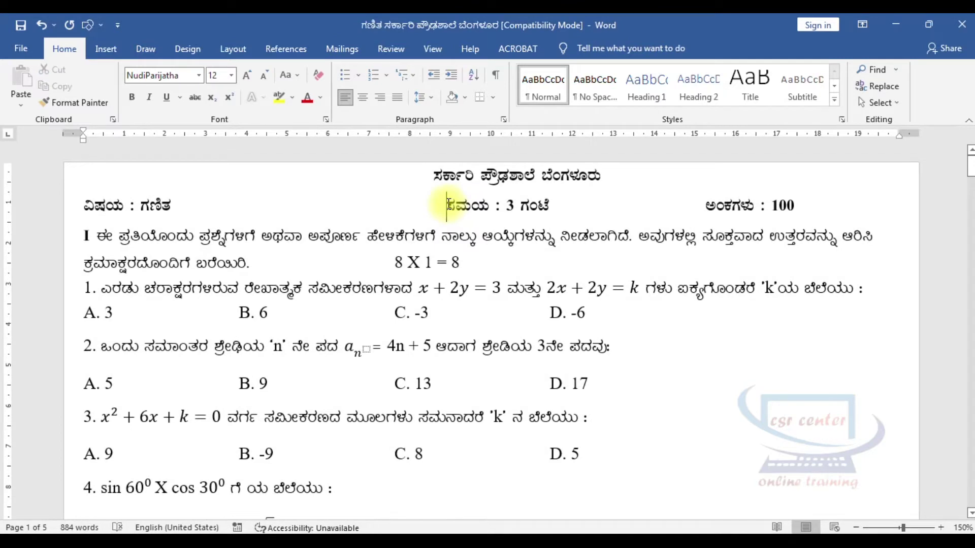
- Tab ಅಂಕಗಳು and 8 X 1 = 8 to the right, and remove the blank line above question 1
left_click(702, 205)
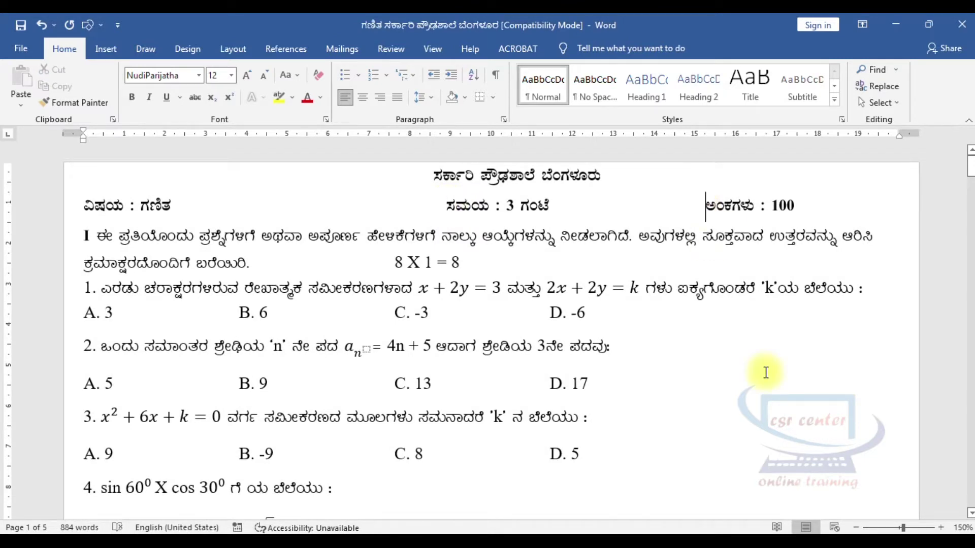
key("Tab")
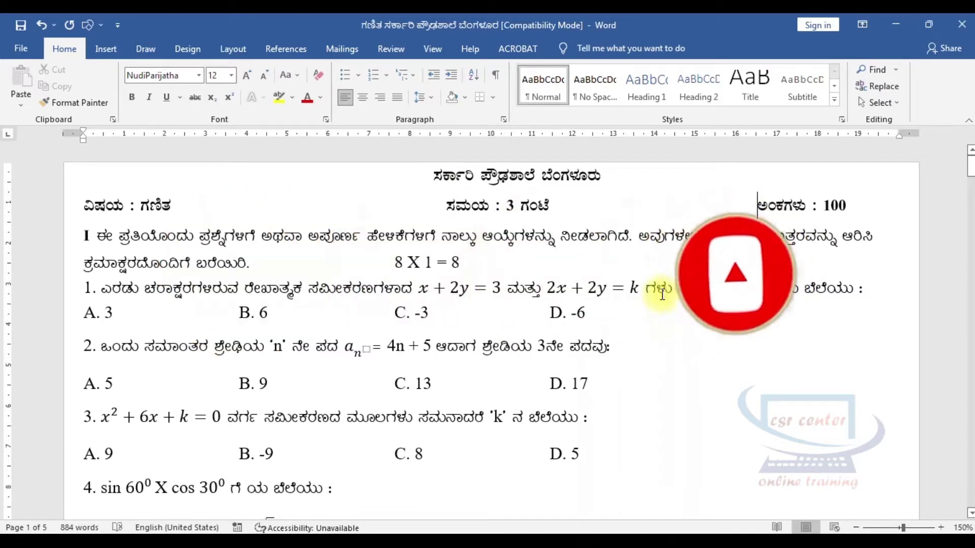
left_click(394, 263)
key("Tab")
key("Tab")
key("Tab")
key("Tab")
key("Tab")
key("Tab")
key("Tab")
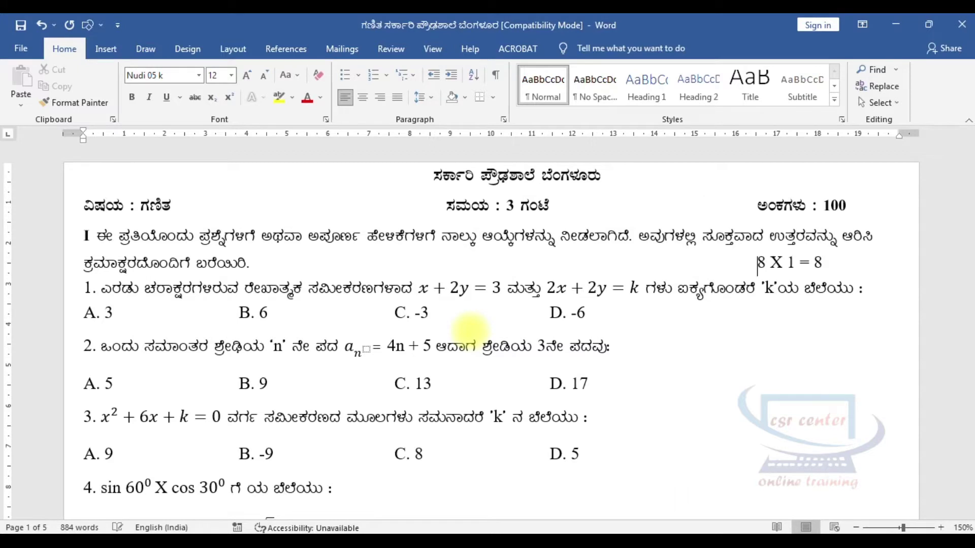
key("Tab")
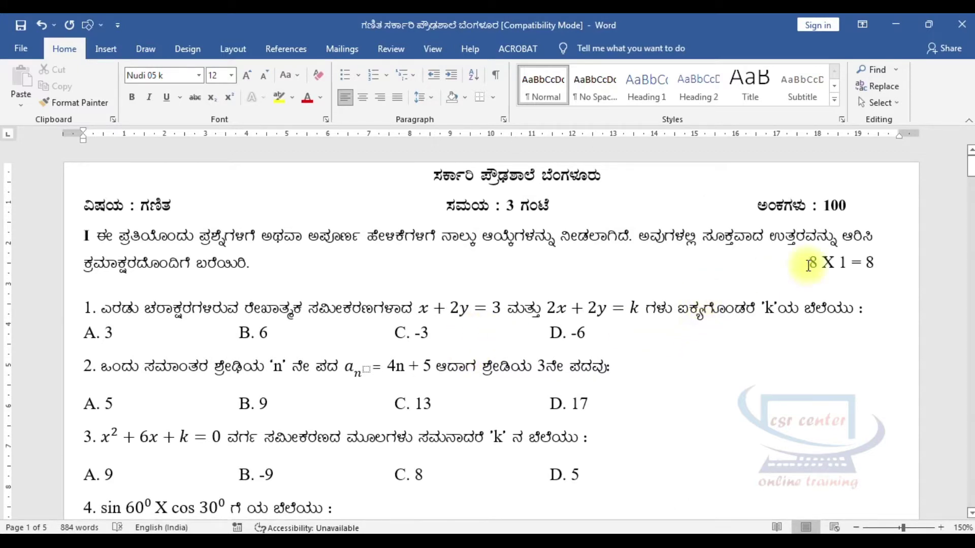
left_click(84, 292)
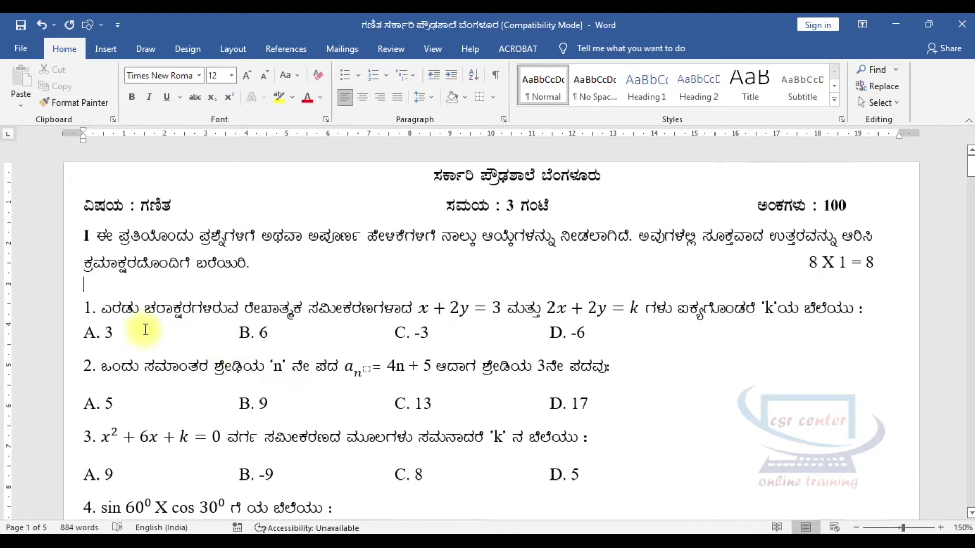
key("BackSpace")
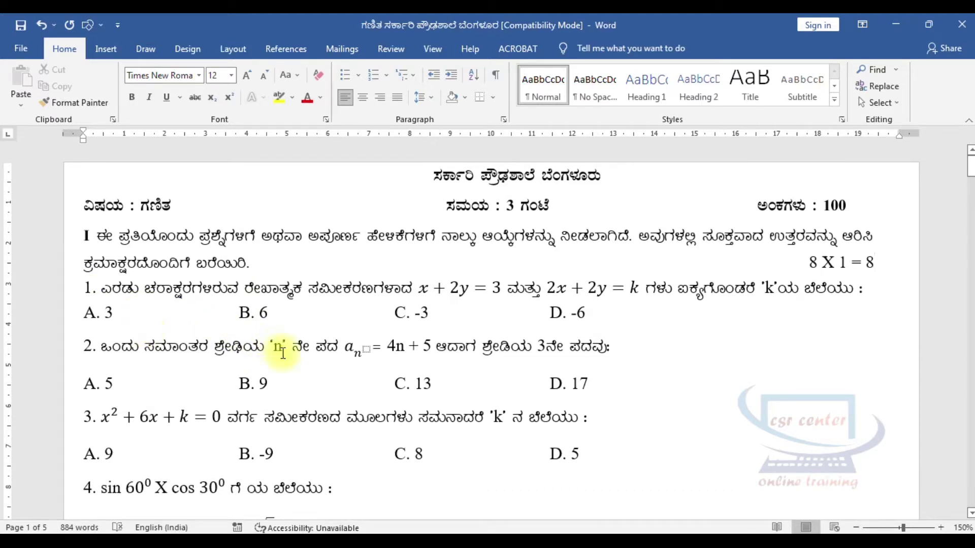
- Space question 1's options B. 6, C. -3 and D. -6 evenly with tabs
left_click(238, 314)
key("Tab")
left_click(442, 314)
key("Tab")
left_click(653, 312)
key("Tab")
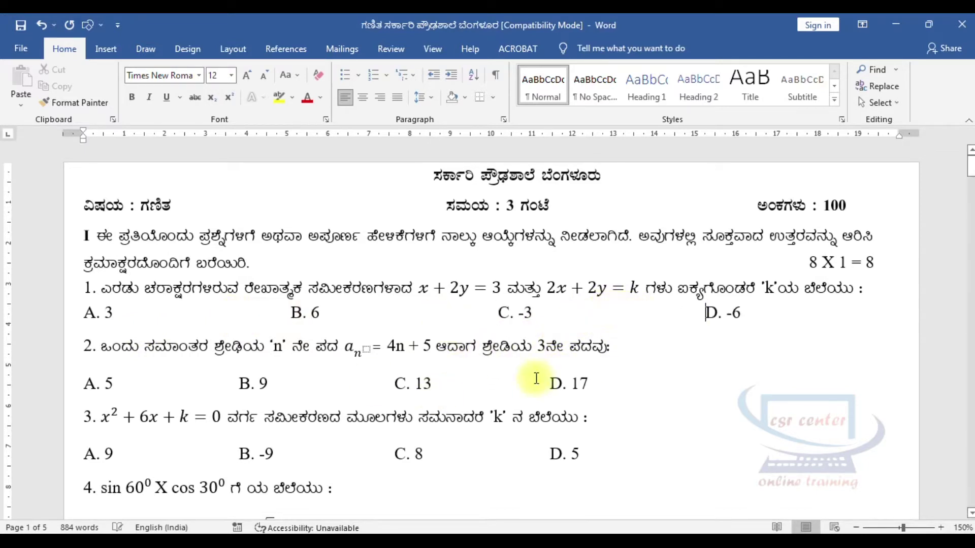
- Space question 2's options B. 9, C. 13 and D. 17 evenly with tabs
left_click(238, 386)
key("Tab")
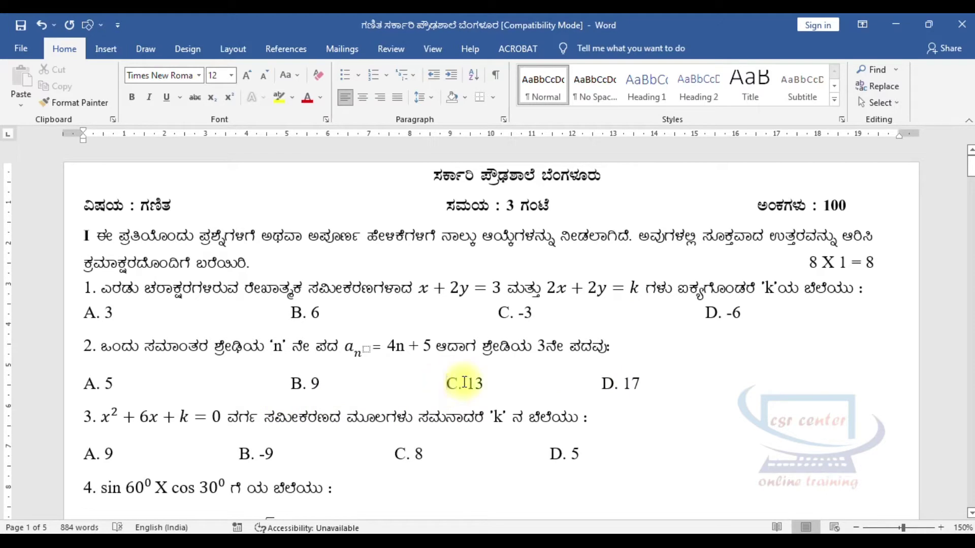
left_click(445, 384)
key("Tab")
left_click(654, 381)
key("Tab")
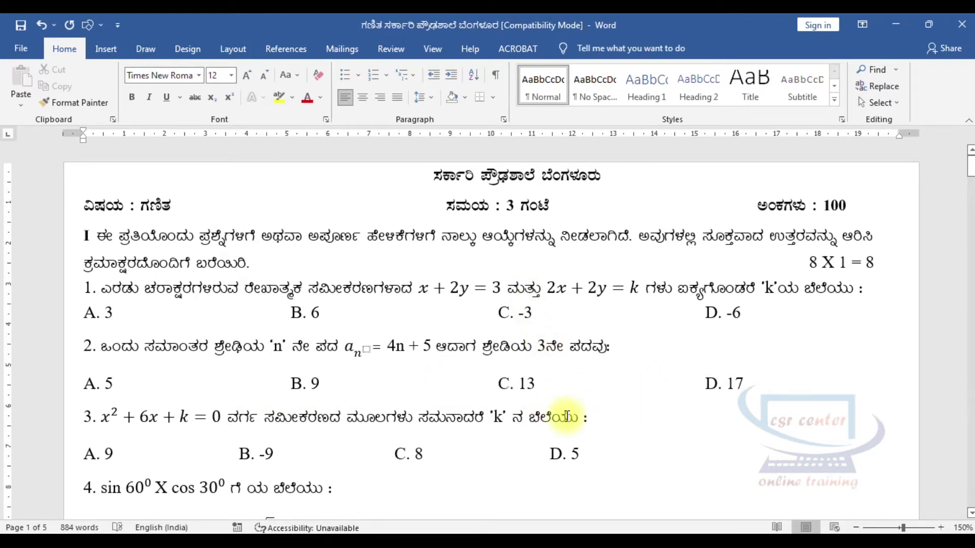
scroll(298, 363, "down", 2)
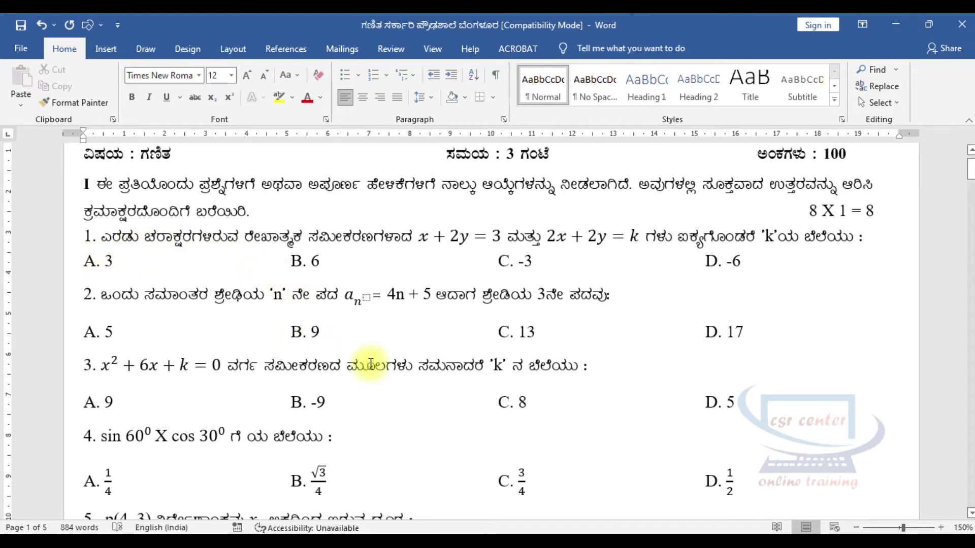
scroll(632, 343, "down", 2)
scroll(457, 340, "down", 2)
scroll(416, 446, "down", 1)
scroll(500, 243, "down", 3)
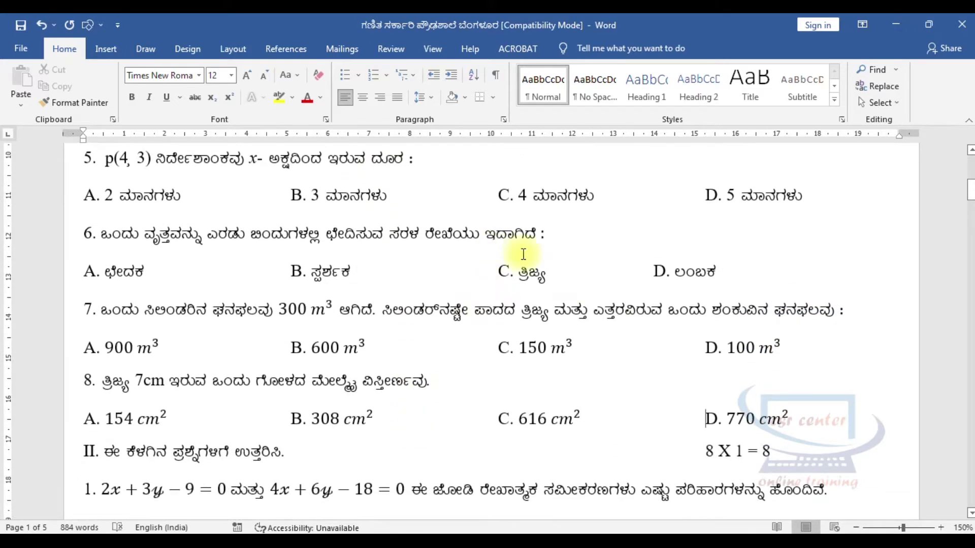
scroll(136, 353, "up", 8)
scroll(108, 374, "down", 1)
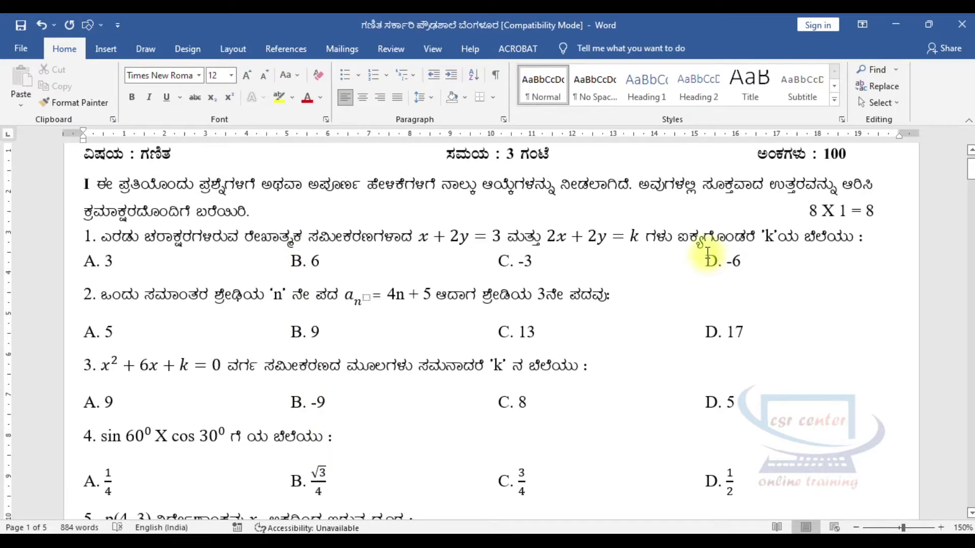
scroll(903, 391, "up", 1)
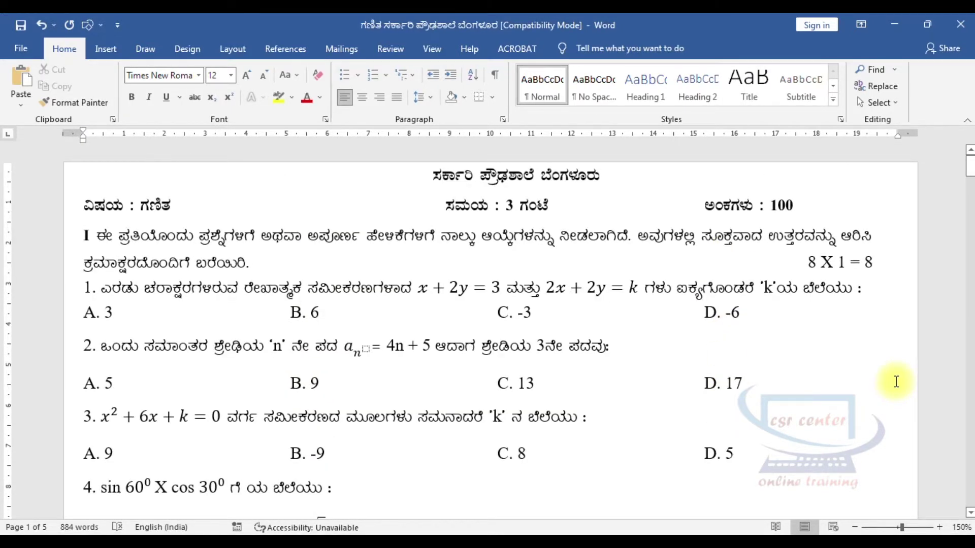
left_click(739, 206)
key("Tab")
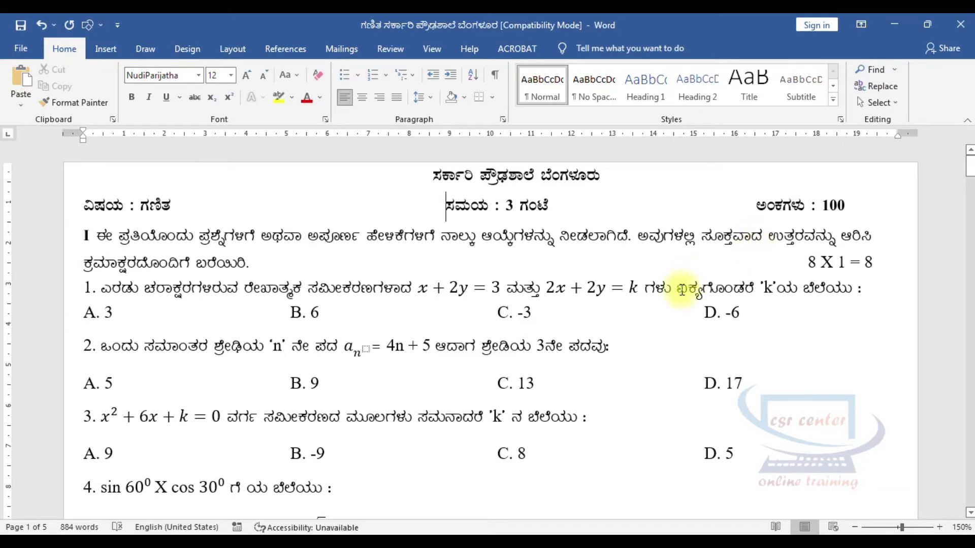
scroll(639, 327, "down", 4)
scroll(639, 327, "down", 5)
scroll(639, 327, "down", 3)
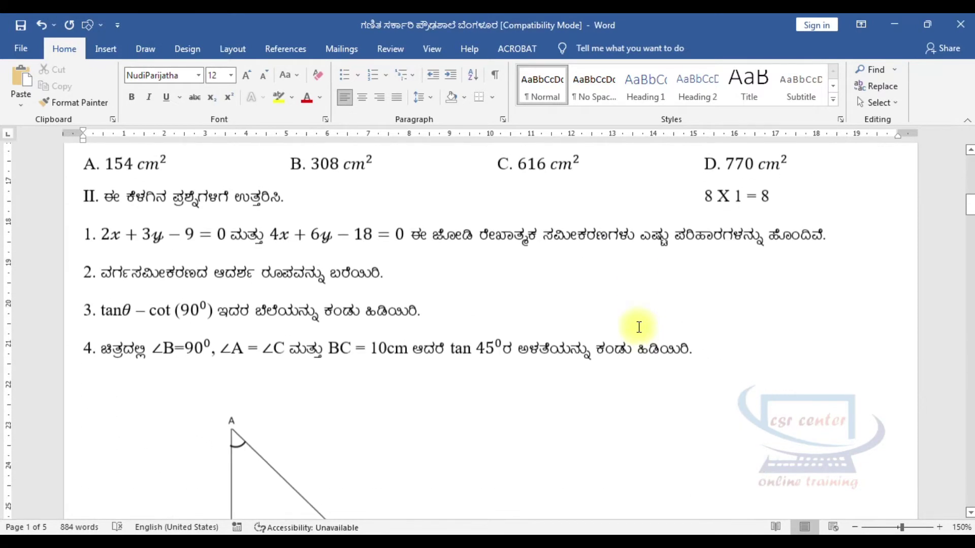
scroll(639, 327, "down", 1)
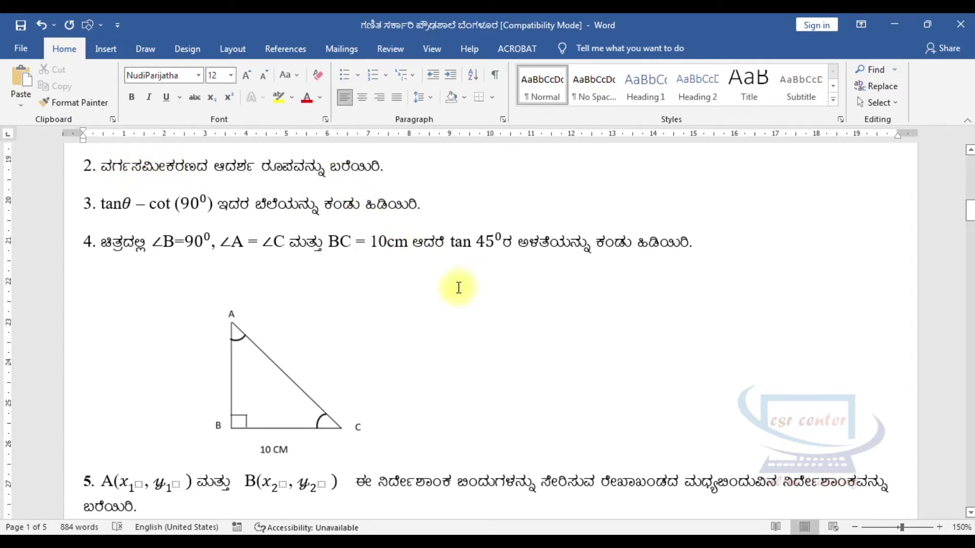
scroll(459, 287, "down", 2)
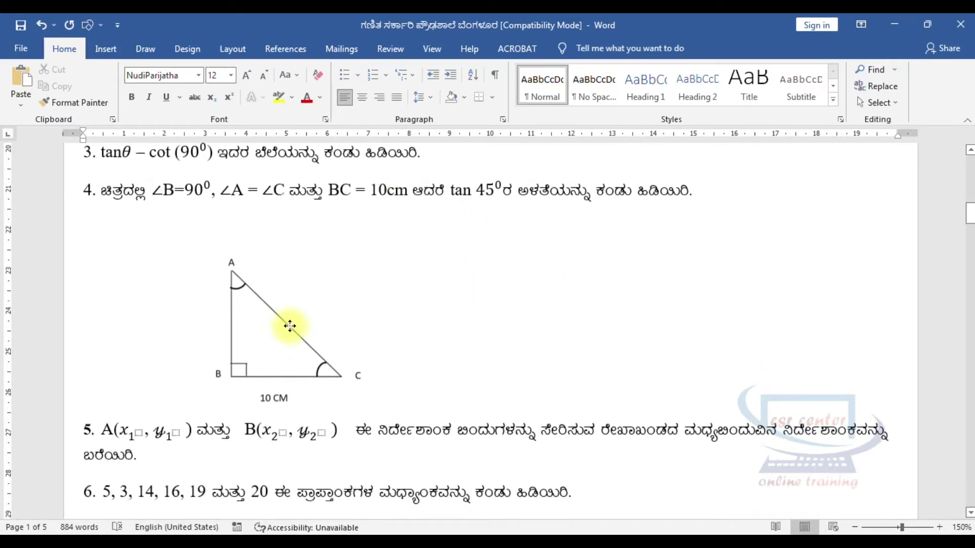
left_click_drag(278, 340, 316, 298)
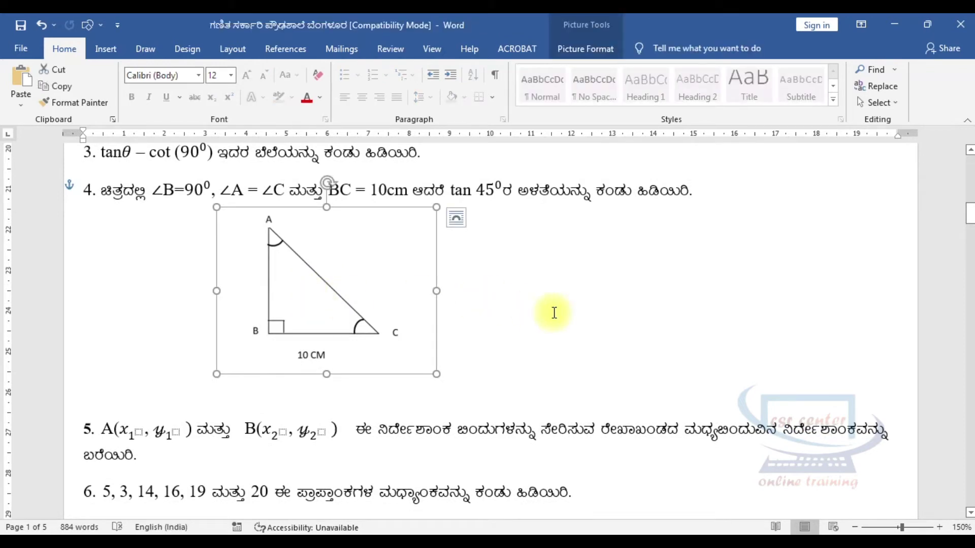
scroll(554, 312, "down", 5)
scroll(554, 313, "down", 5)
scroll(553, 314, "down", 3)
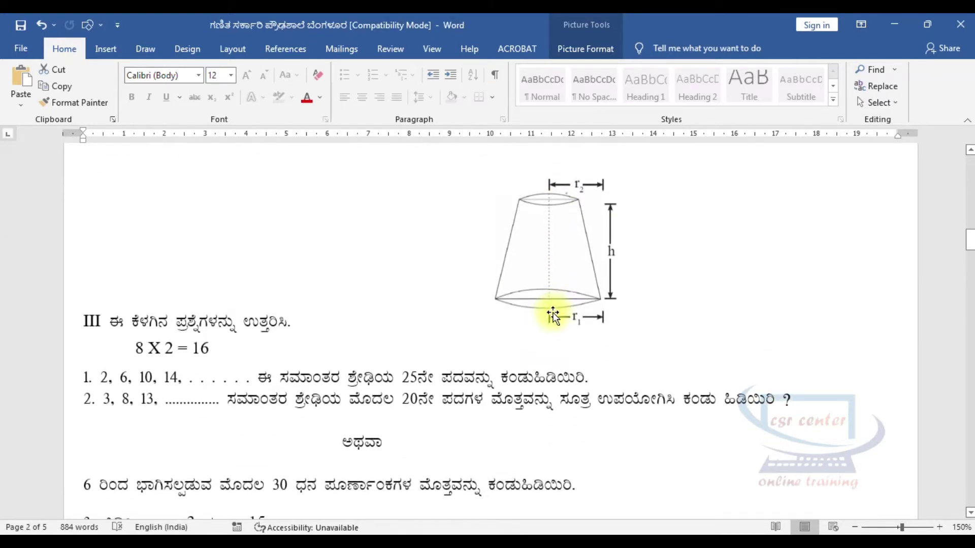
left_click(571, 248)
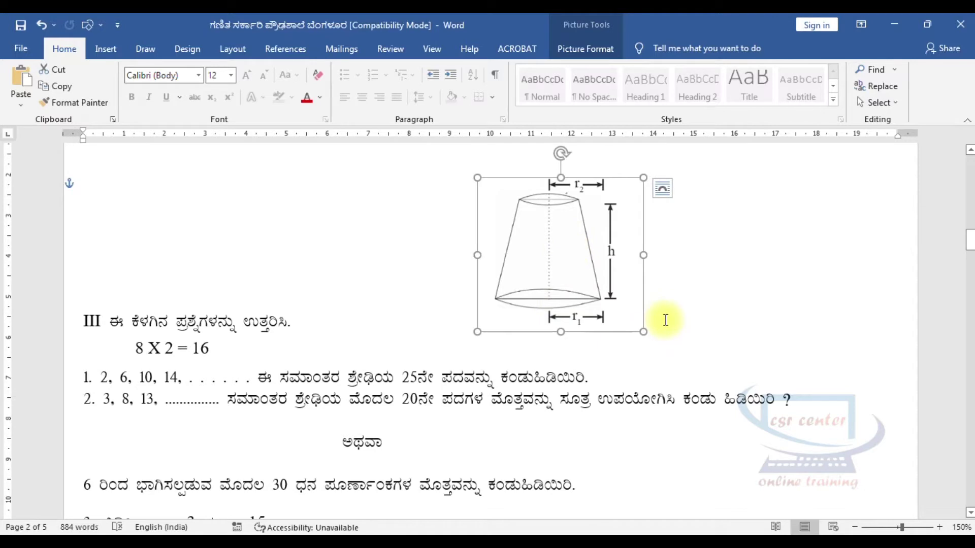
scroll(665, 319, "down", 3)
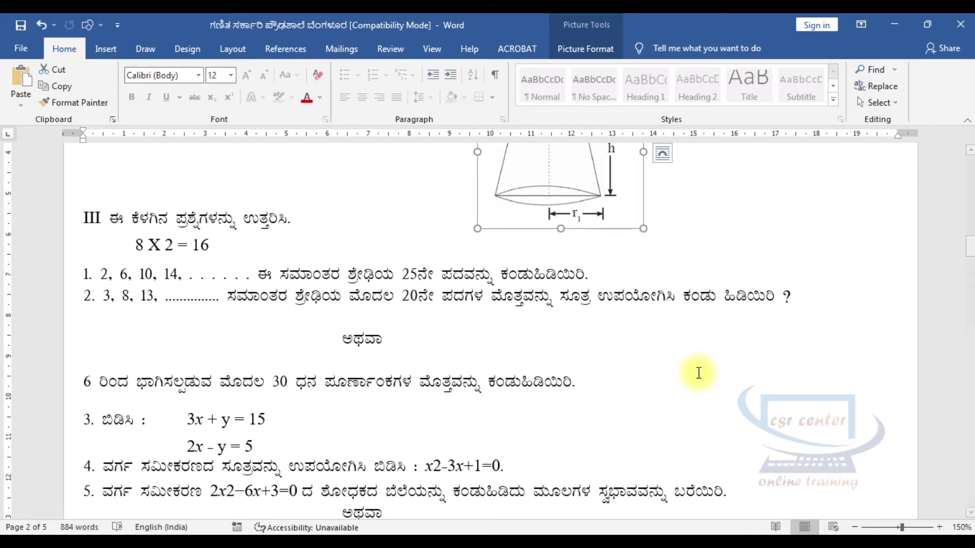
scroll(806, 354, "up", 1)
scroll(807, 355, "up", 8)
scroll(806, 356, "up", 5)
scroll(807, 355, "up", 7)
scroll(807, 356, "up", 3)
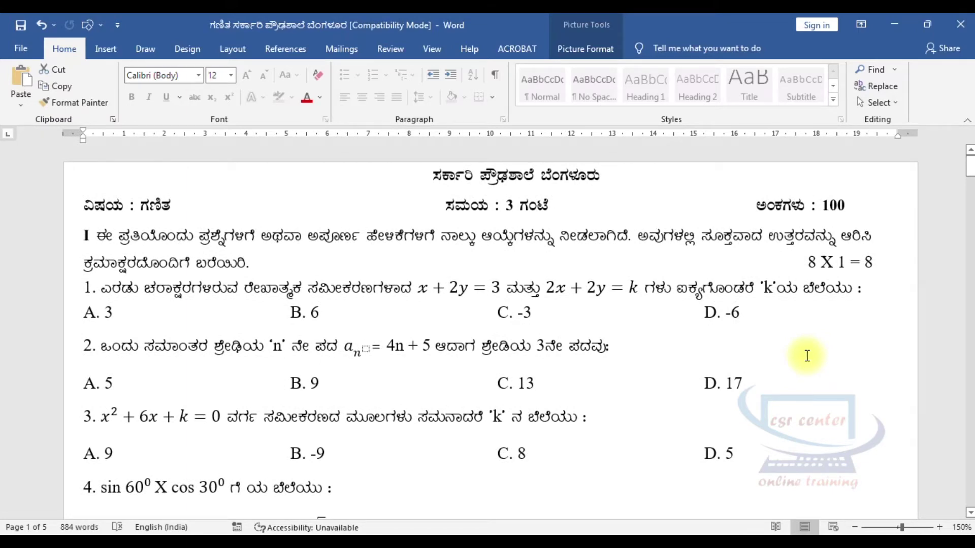
- Give the title through question 6 After 0 pt spacing and At least 12 pt line spacing
left_click_drag(407, 196, 615, 528)
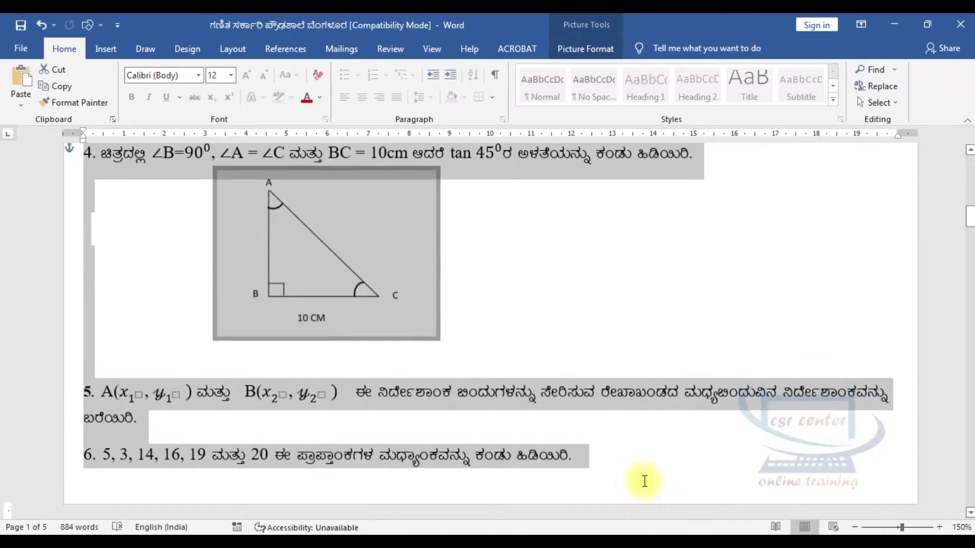
mouse_move(615, 528)
left_mouse_down()
mouse_move(677, 345)
mouse_move(412, 297)
left_mouse_up()
scroll(412, 297, "down", 3)
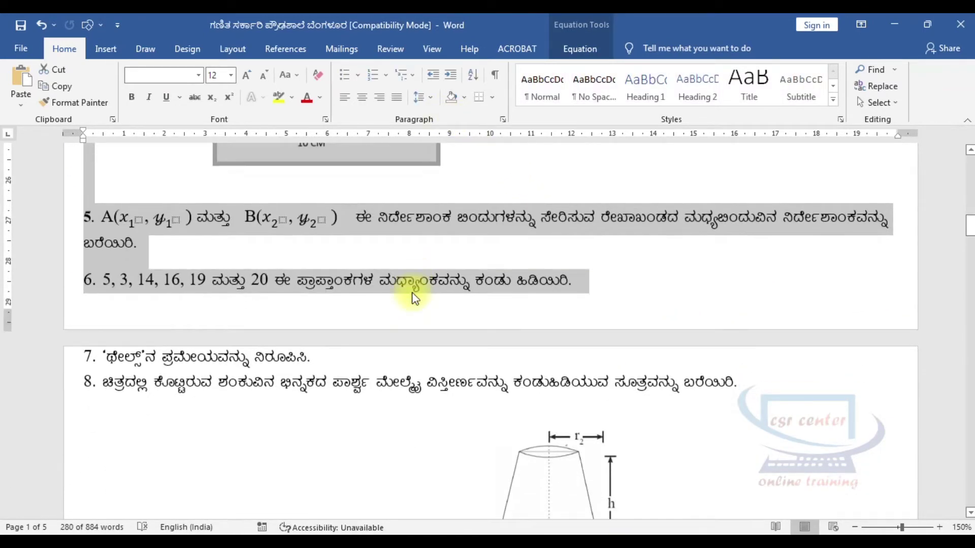
scroll(417, 324, "up", 3)
left_click(433, 98)
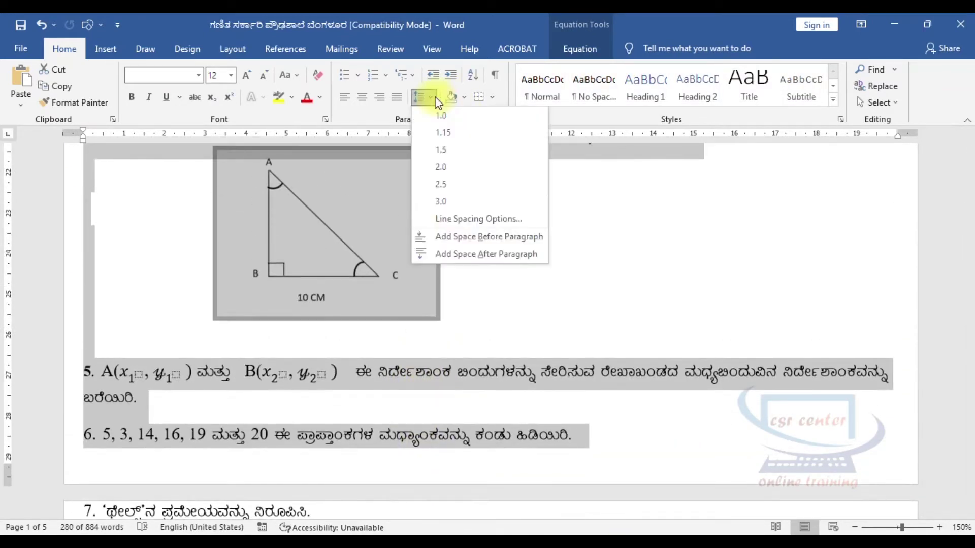
left_click(465, 219)
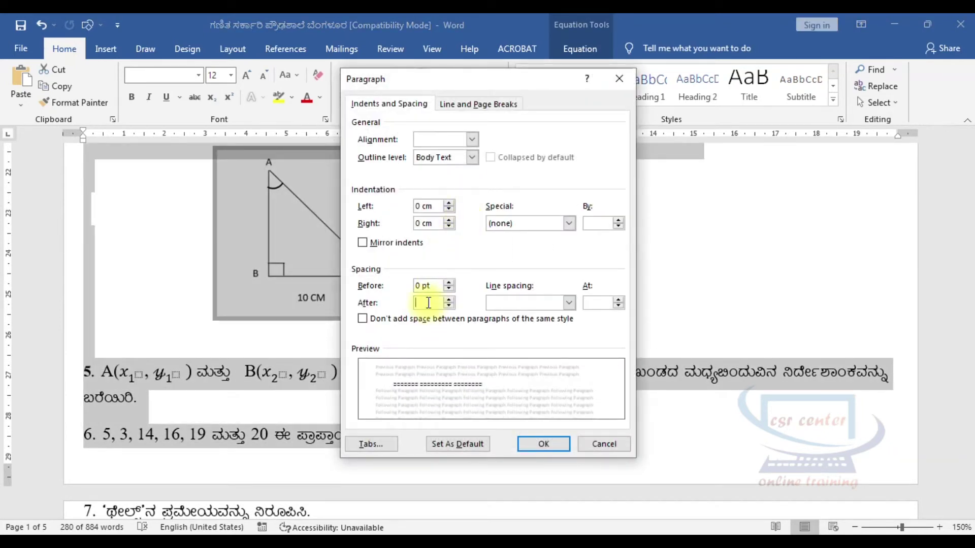
type("0")
left_click(569, 303)
left_click(512, 341)
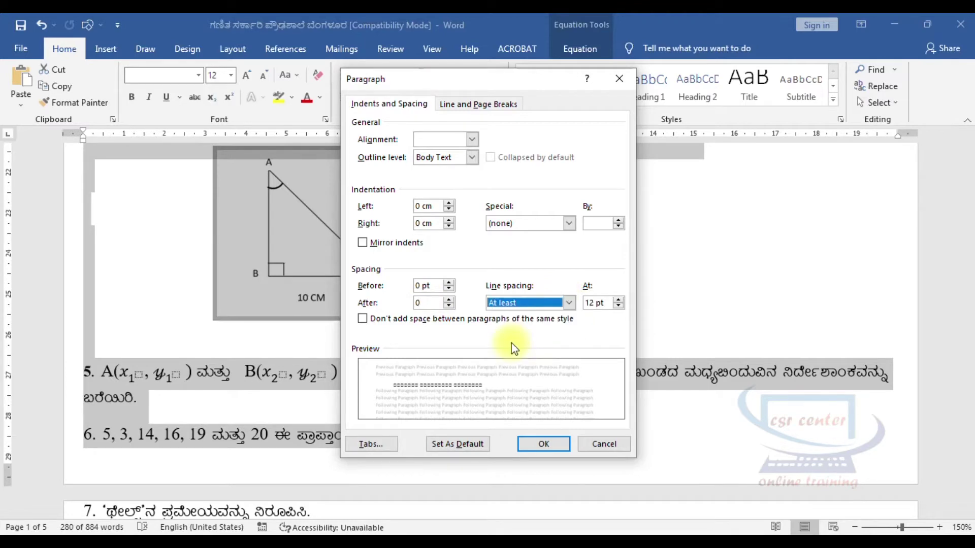
left_click(544, 444)
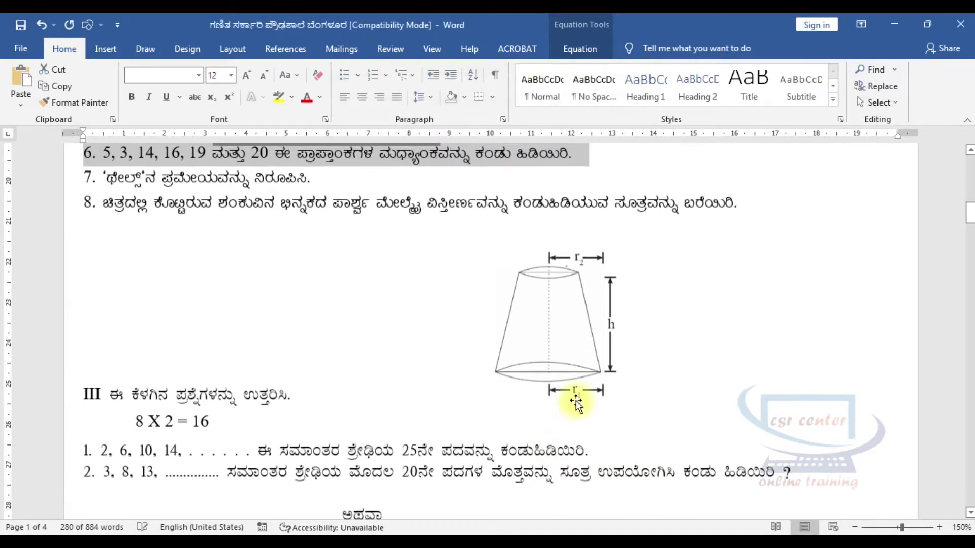
left_click(675, 344)
scroll(675, 344, "up", 10)
scroll(569, 396, "up", 5)
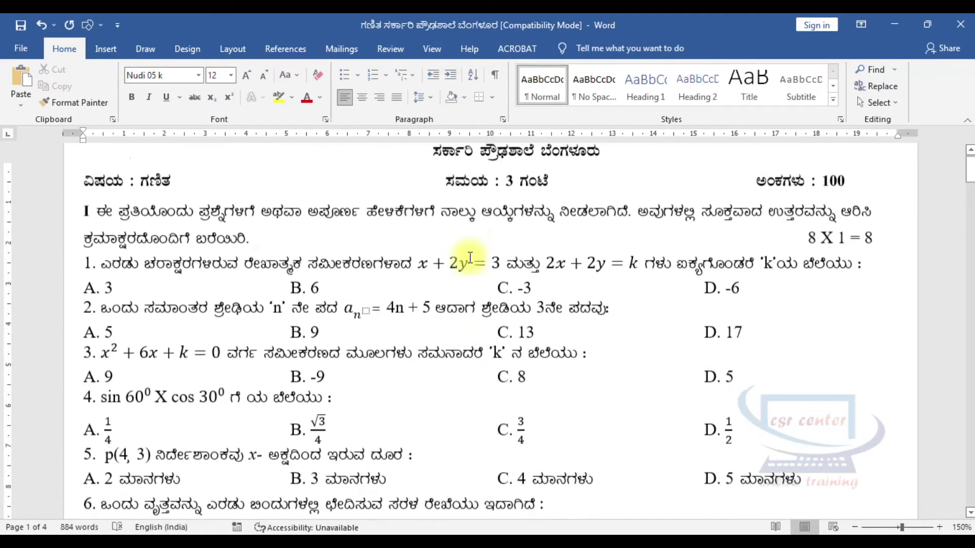
scroll(470, 258, "down", 3)
scroll(470, 258, "down", 4)
scroll(470, 258, "down", 2)
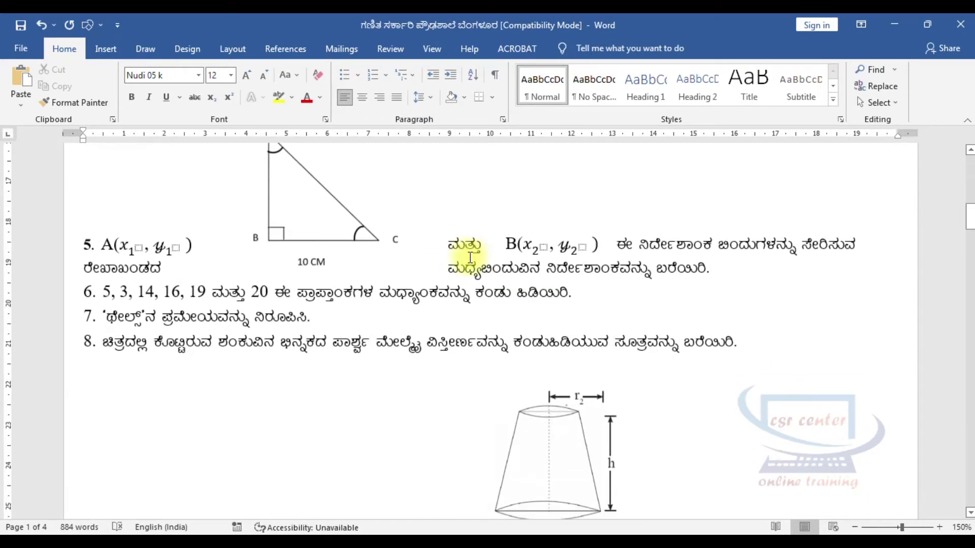
scroll(470, 257, "down", 1)
scroll(470, 257, "up", 2)
scroll(459, 221, "up", 2)
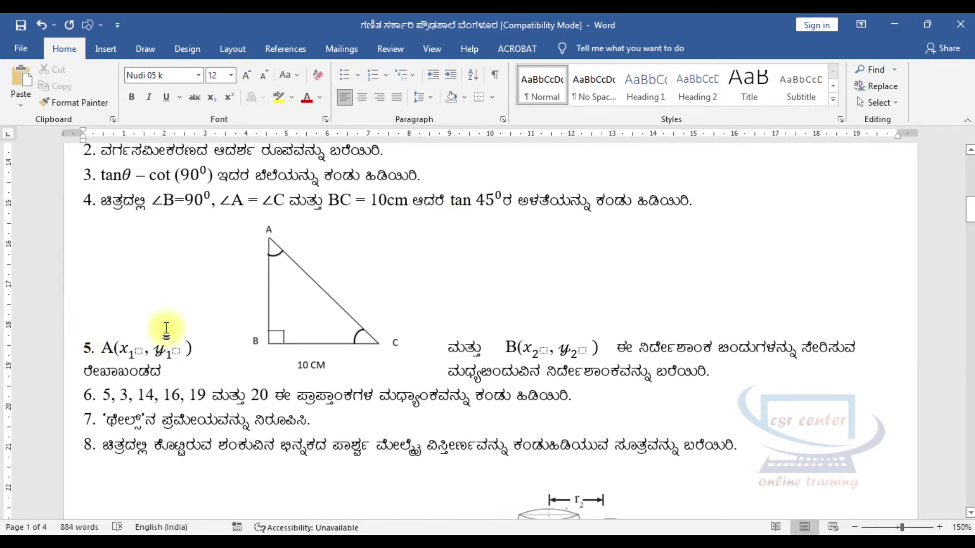
- Insert a line break so question 5 starts below the right-angled triangle figure
key("Return")
key("Return")
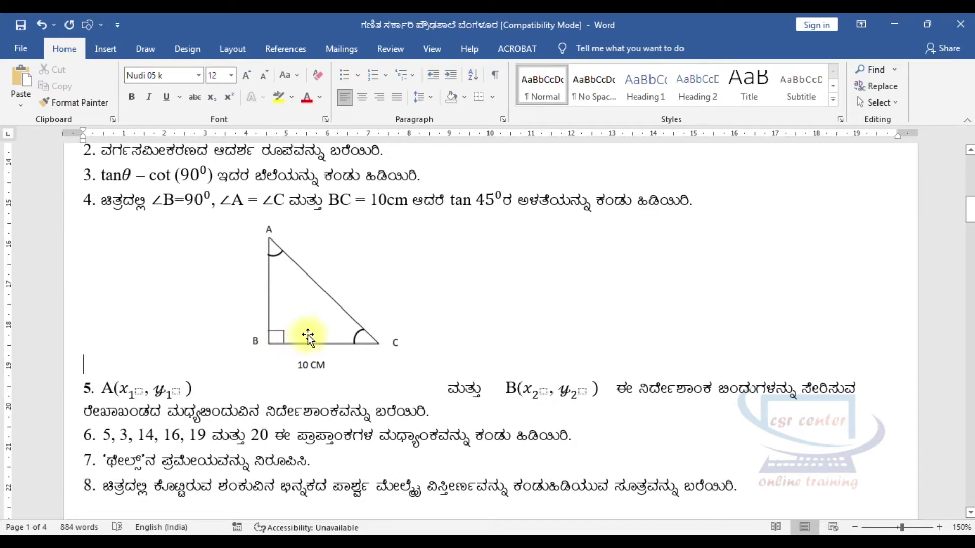
left_click(308, 337)
left_click(533, 321)
scroll(533, 322, "down", 5)
mouse_move(84, 265)
left_mouse_down()
mouse_move(637, 530)
mouse_move(658, 495)
mouse_move(712, 307)
left_mouse_up()
scroll(712, 307, "up", 2)
- Drag the 20m building figure to sit below question 3
scroll(688, 263, "up", 6)
scroll(790, 449, "down", 1)
mouse_move(790, 448)
left_mouse_down()
mouse_move(838, 434)
mouse_move(429, 430)
mouse_move(427, 451)
left_mouse_up()
left_click_drag(609, 482, 659, 370)
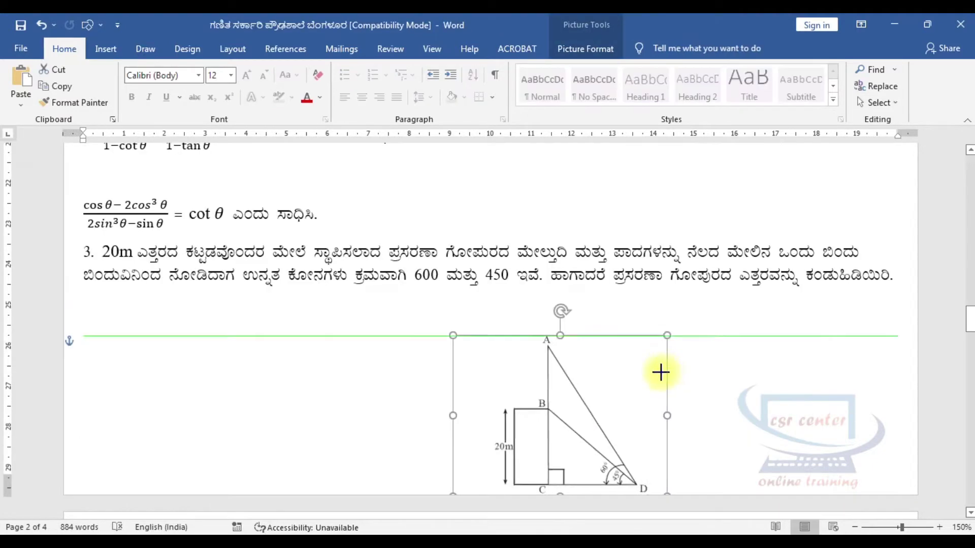
left_click(778, 361)
scroll(778, 361, "up", 1)
- Set section III's heading and questions to At least 12 pt line spacing
left_click_drag(893, 328, 177, 97)
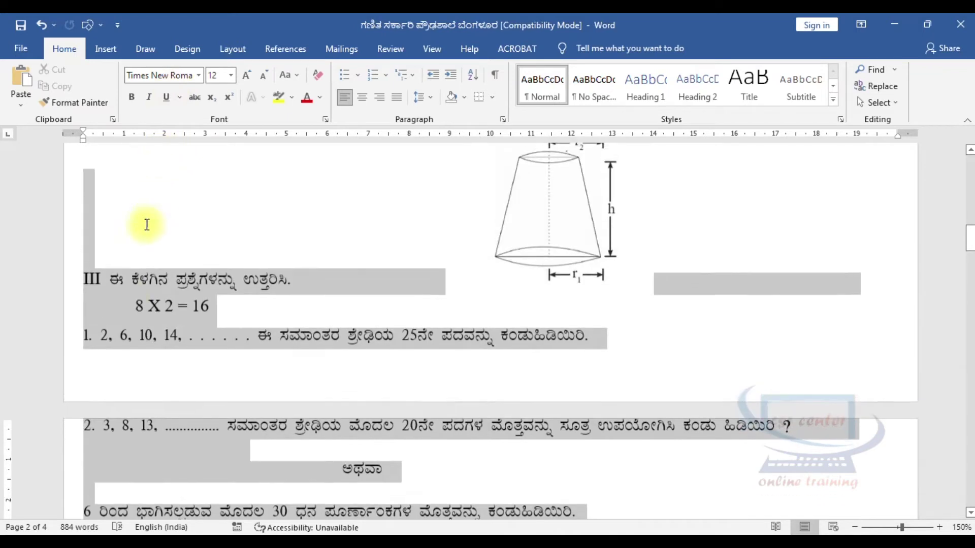
left_click_drag(178, 96, 80, 289)
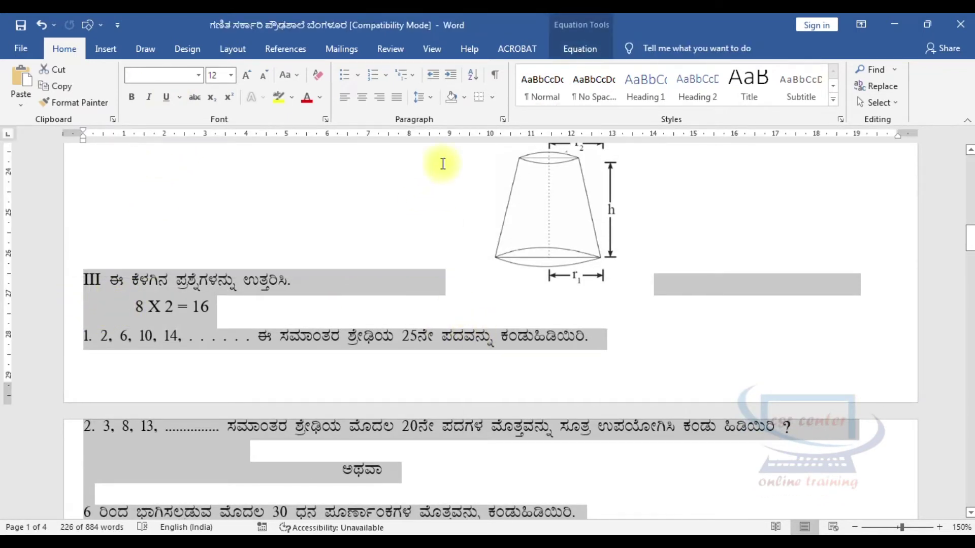
left_click(432, 98)
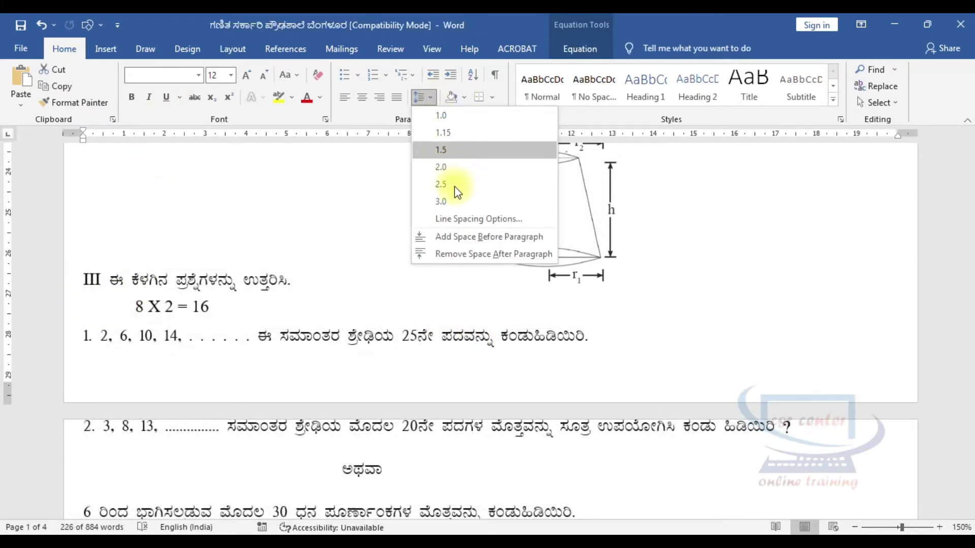
left_click(457, 217)
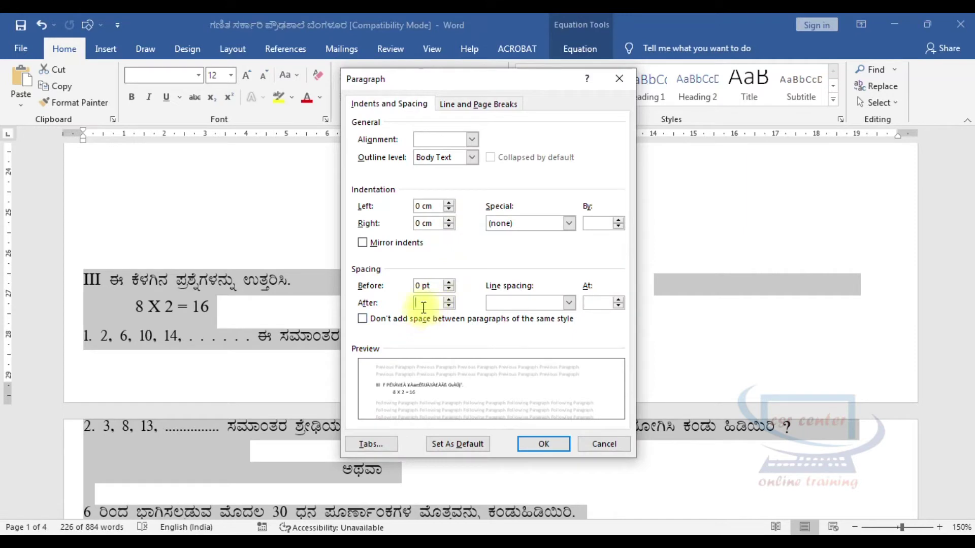
type("0")
left_click(569, 303)
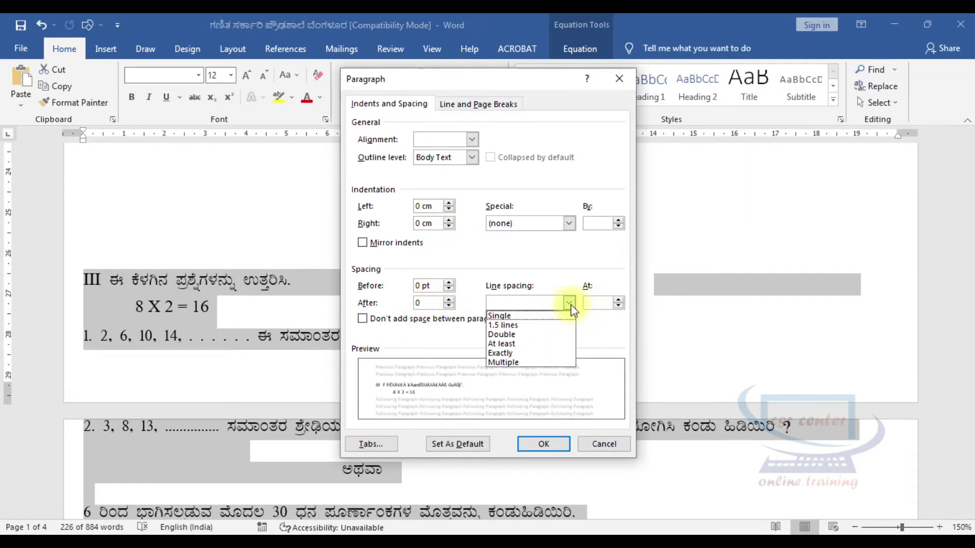
left_click(540, 343)
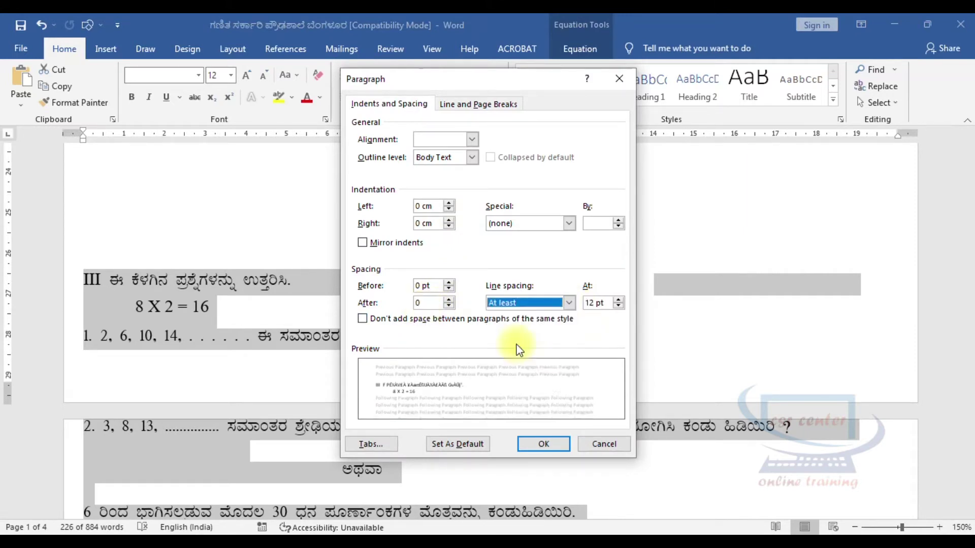
left_click(541, 444)
scroll(593, 360, "down", 2)
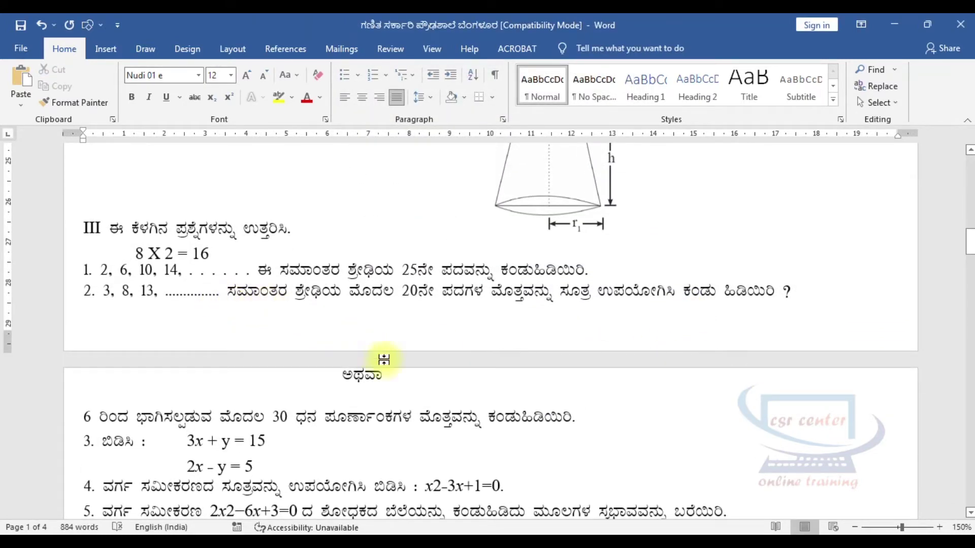
- Join 8 X 2 = 16 onto the section III heading line and tab it to the right end
scroll(392, 363, "down", 3)
scroll(393, 366, "down", 3)
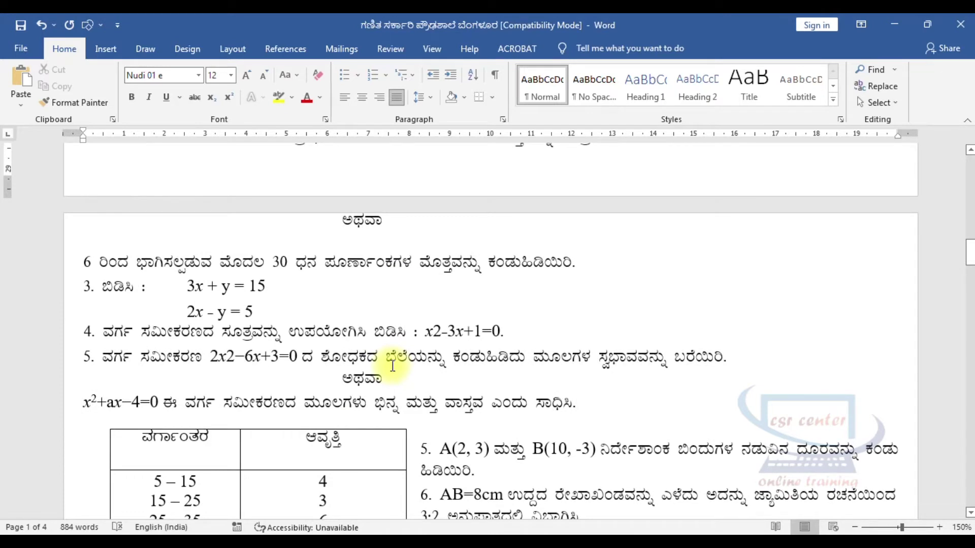
scroll(392, 365, "up", 4)
left_click(83, 279)
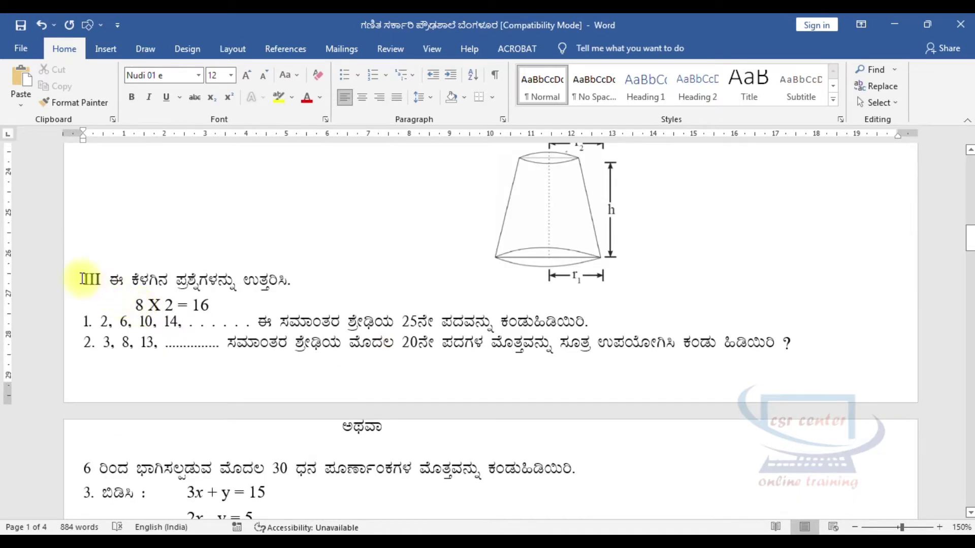
key("BackSpace")
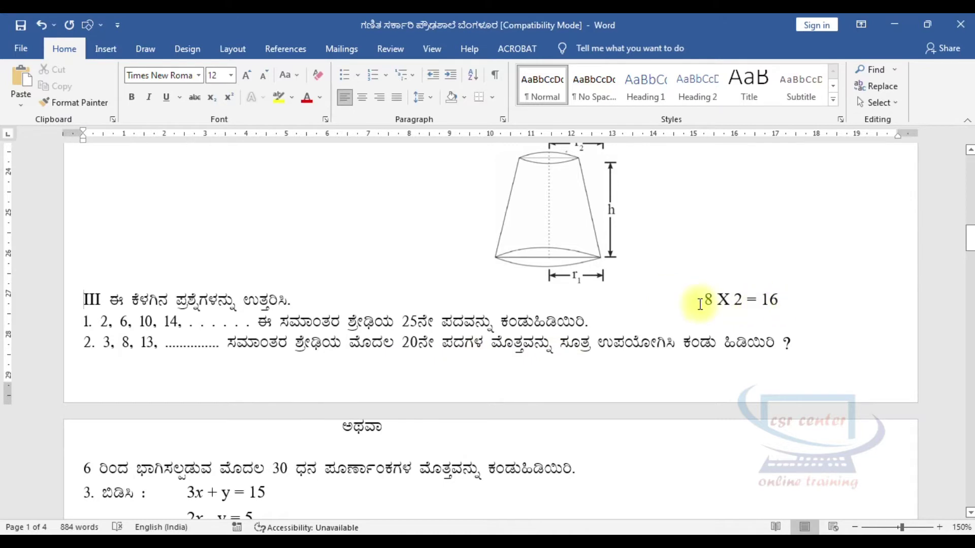
key("Tab")
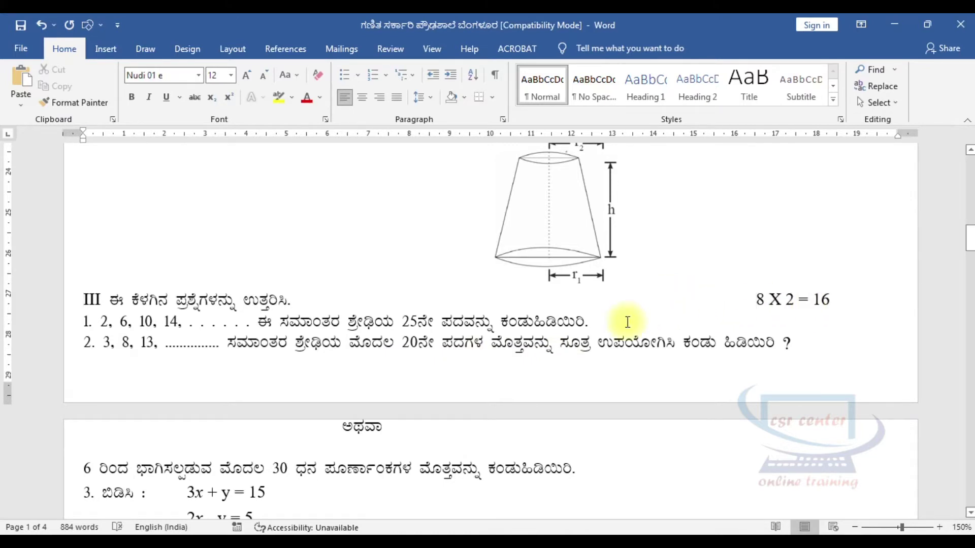
- Delete the blank line so ಅಥವಾ sits directly under question 2
left_click(584, 383)
key("Delete")
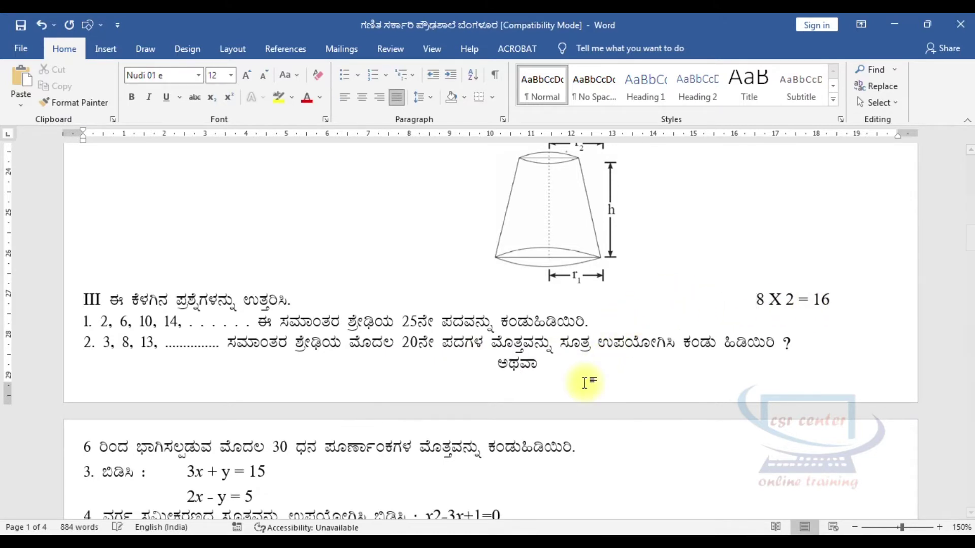
scroll(583, 396, "down", 2)
scroll(582, 397, "down", 3)
- Delete the frequency table from beside questions 5–7
scroll(581, 398, "down", 5)
left_click(105, 166)
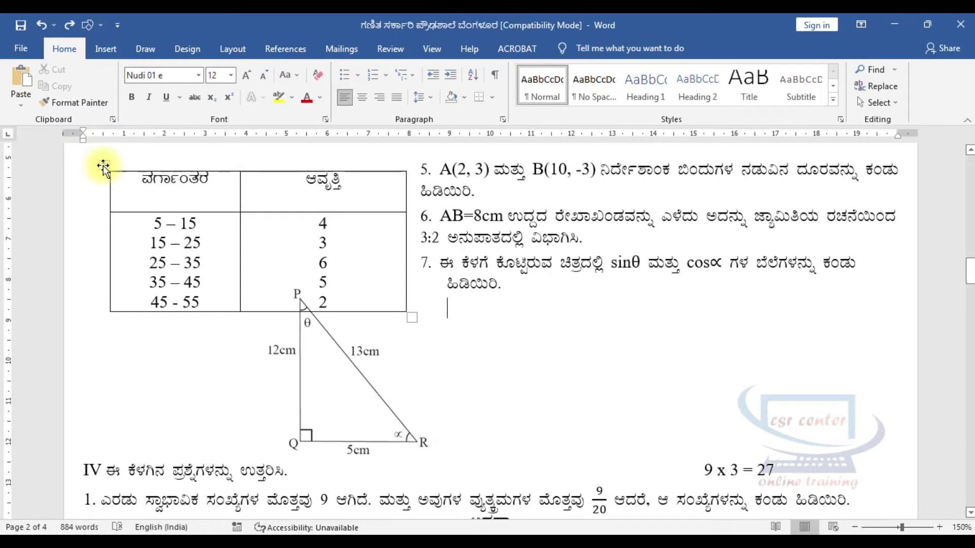
left_click(103, 165)
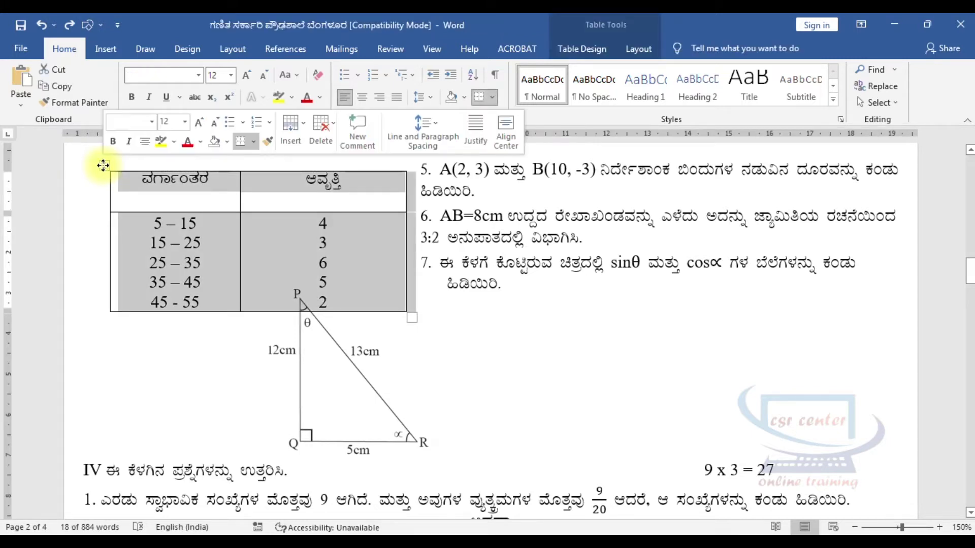
key("BackSpace")
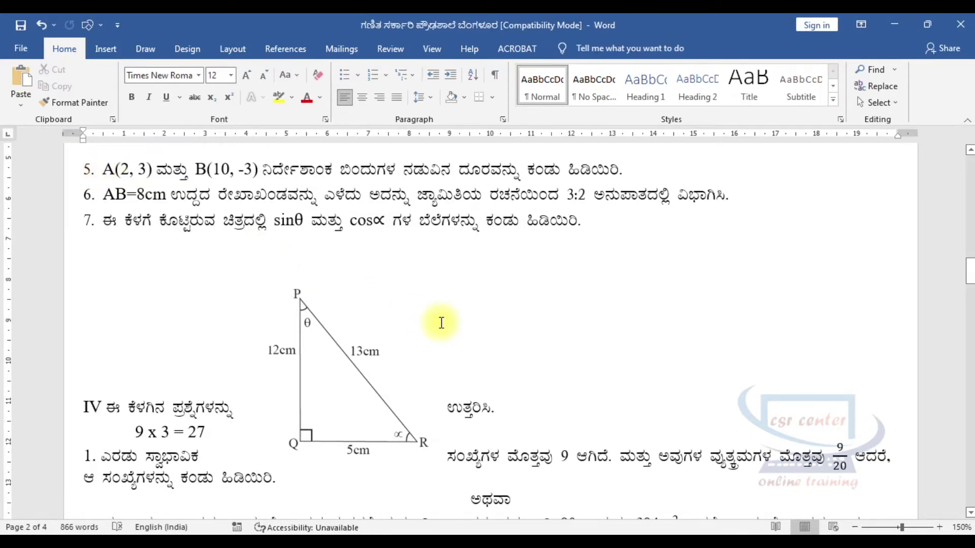
- Move the triangle diagram up so it sits beneath question 7
left_click_drag(348, 380, 360, 330)
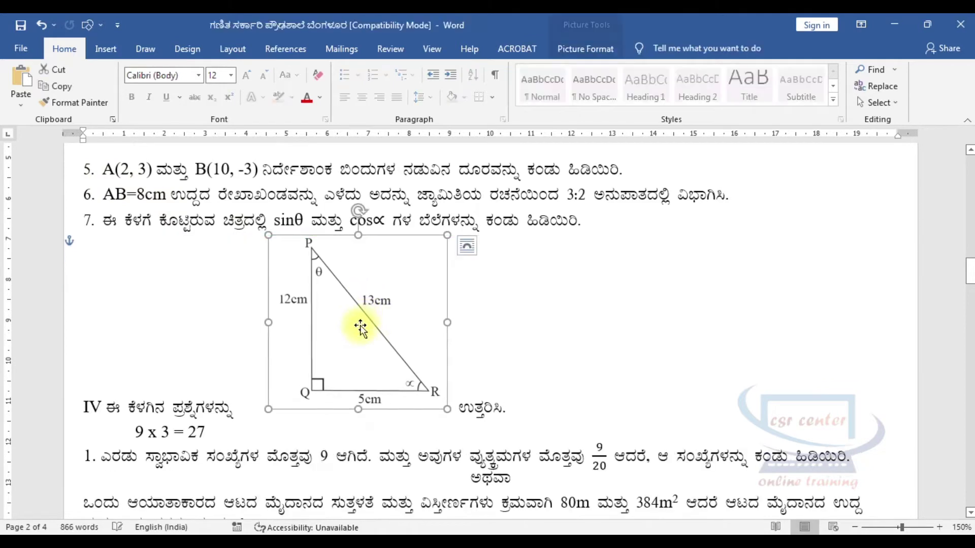
left_click(80, 405)
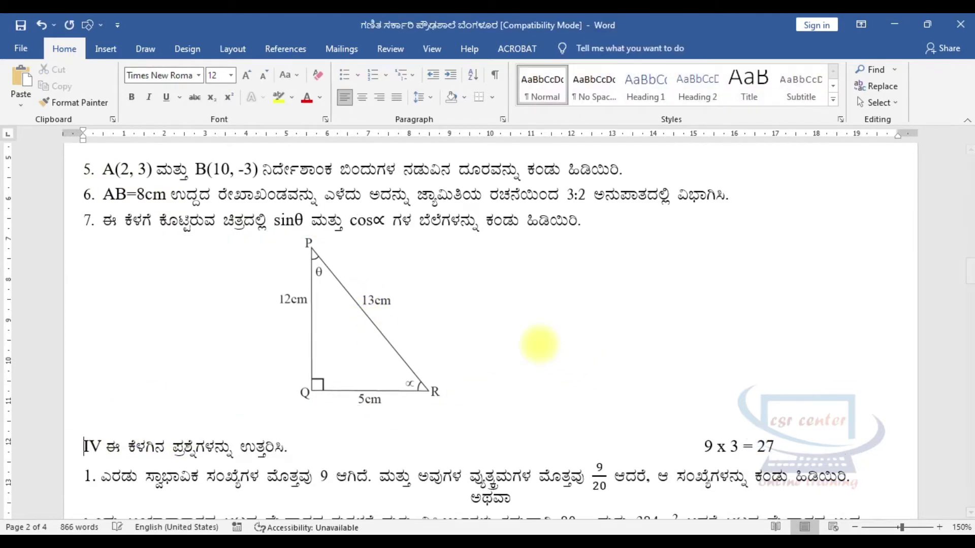
scroll(540, 345, "down", 15)
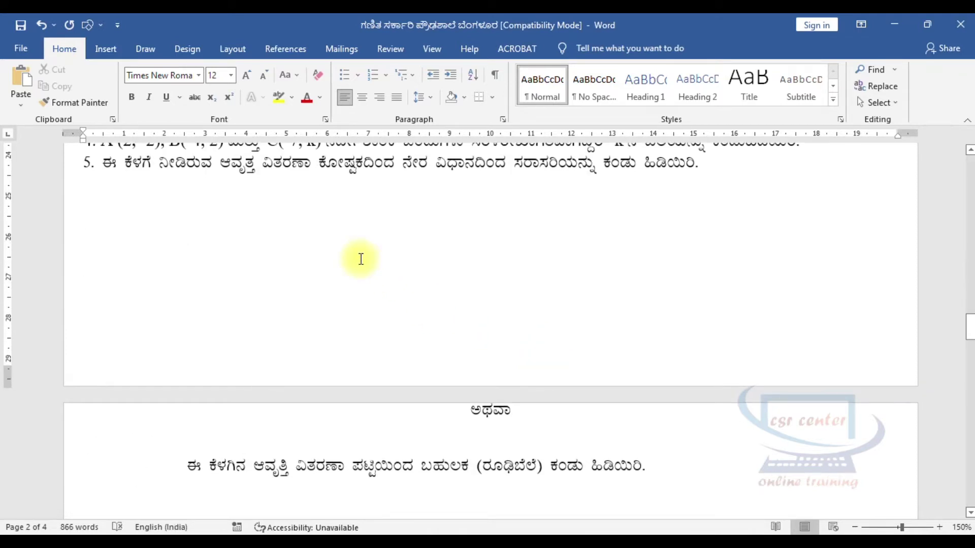
key("ctrl+v")
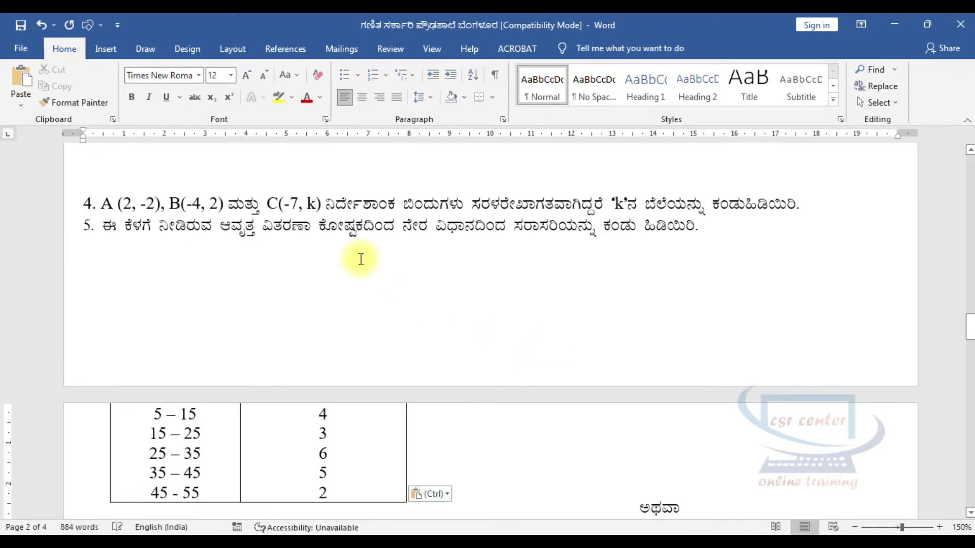
left_click(121, 416)
key("ctrl+z")
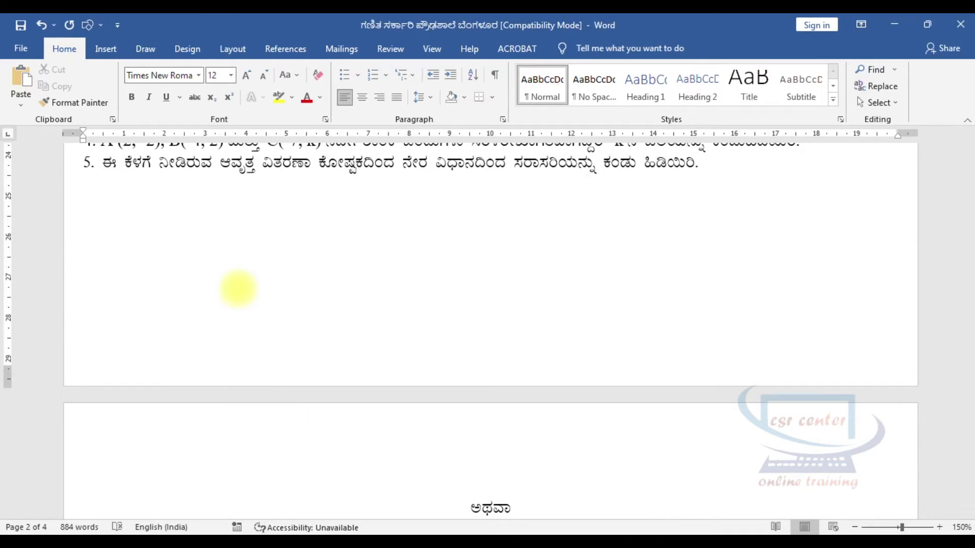
scroll(236, 284, "down", 5)
mouse_move(175, 431)
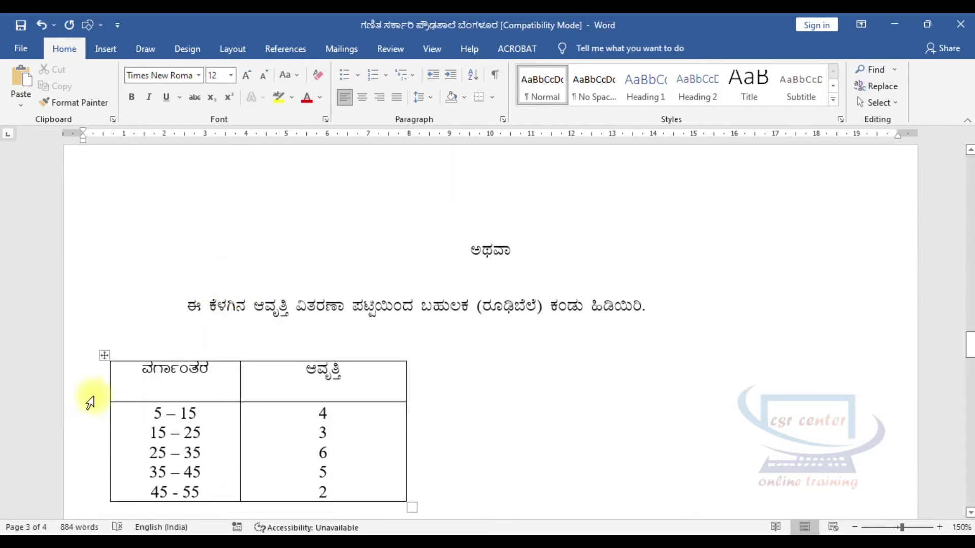
scroll(703, 406, "up", 1)
scroll(703, 406, "up", 5)
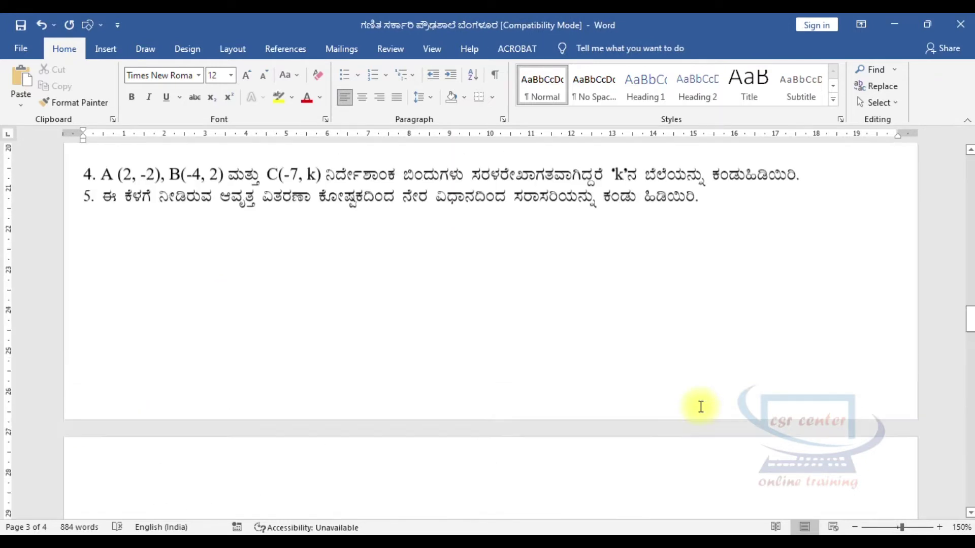
scroll(701, 406, "up", 5)
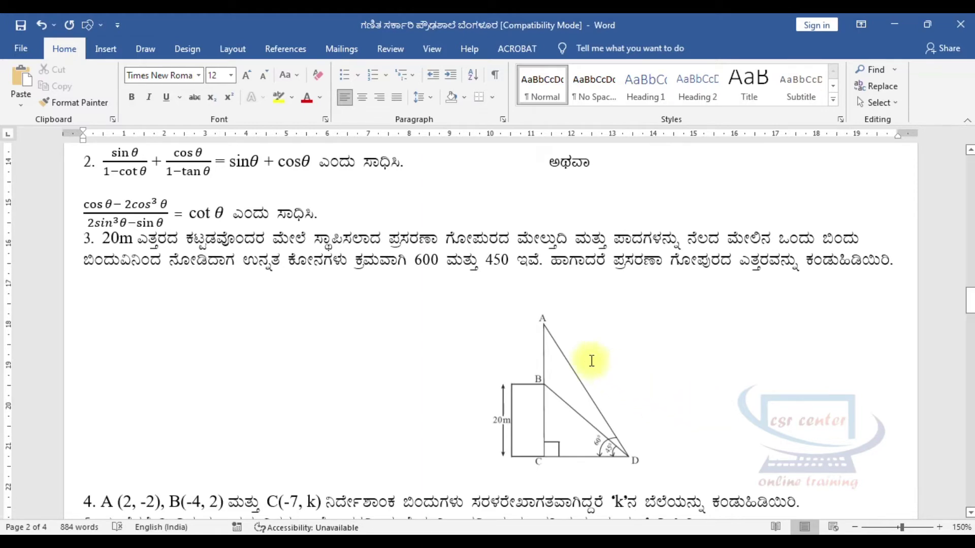
- Drag question 3's 20m tower diagram left toward the page centre
scroll(412, 337, "up", 5)
scroll(406, 355, "up", 5)
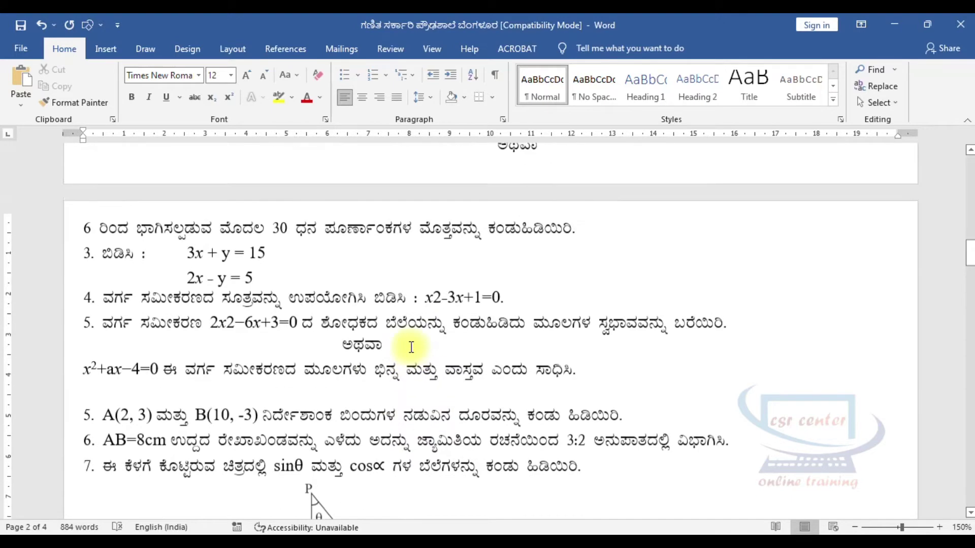
scroll(412, 348, "up", 5)
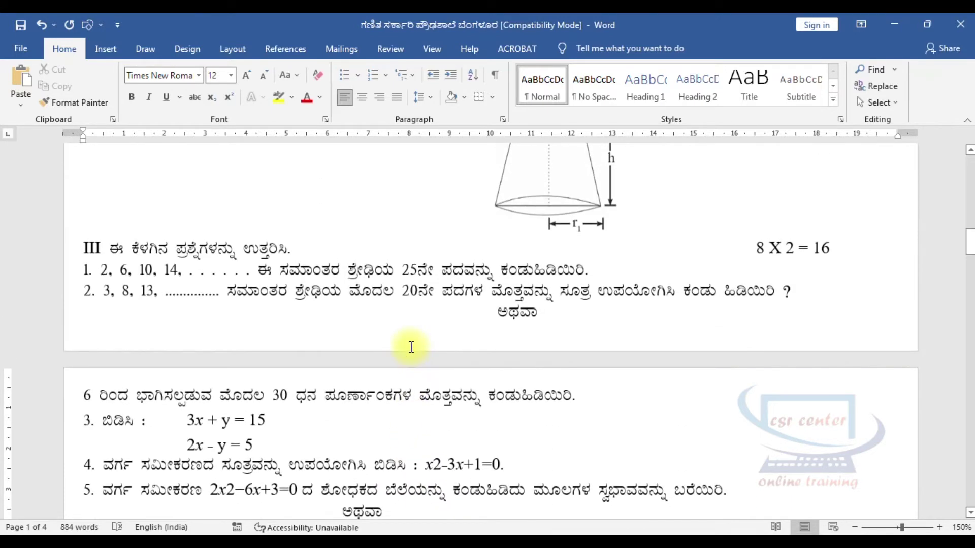
scroll(411, 347, "down", 6)
scroll(410, 349, "down", 4)
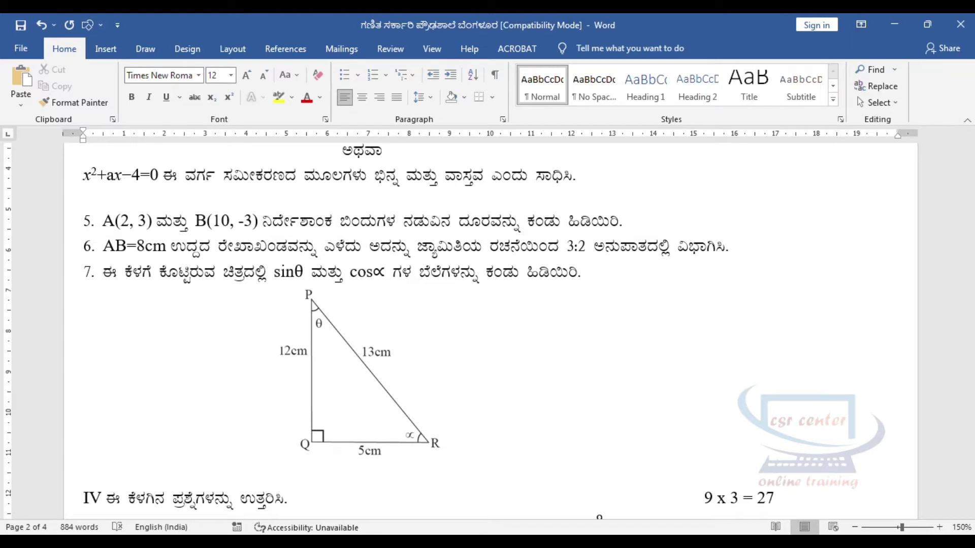
scroll(692, 365, "down", 3)
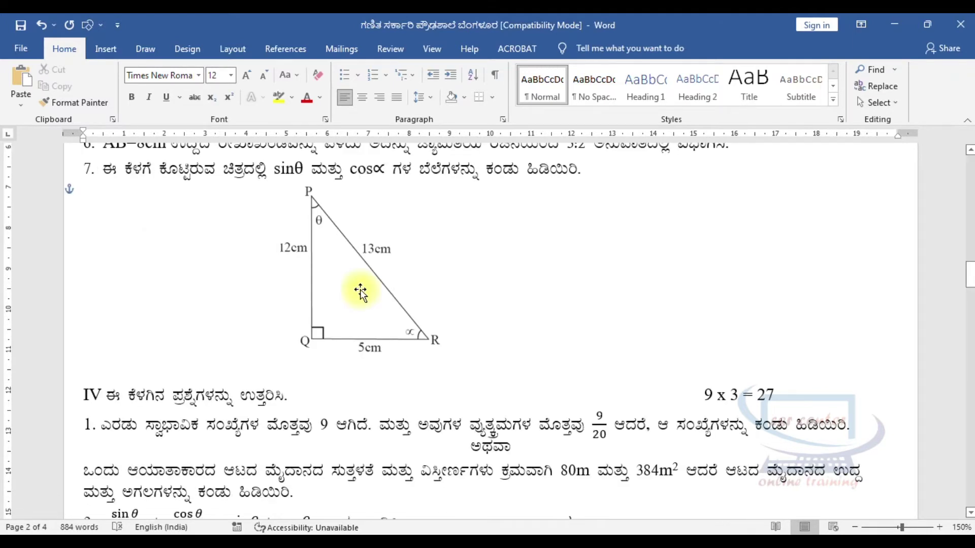
left_click(333, 285)
left_click(96, 172)
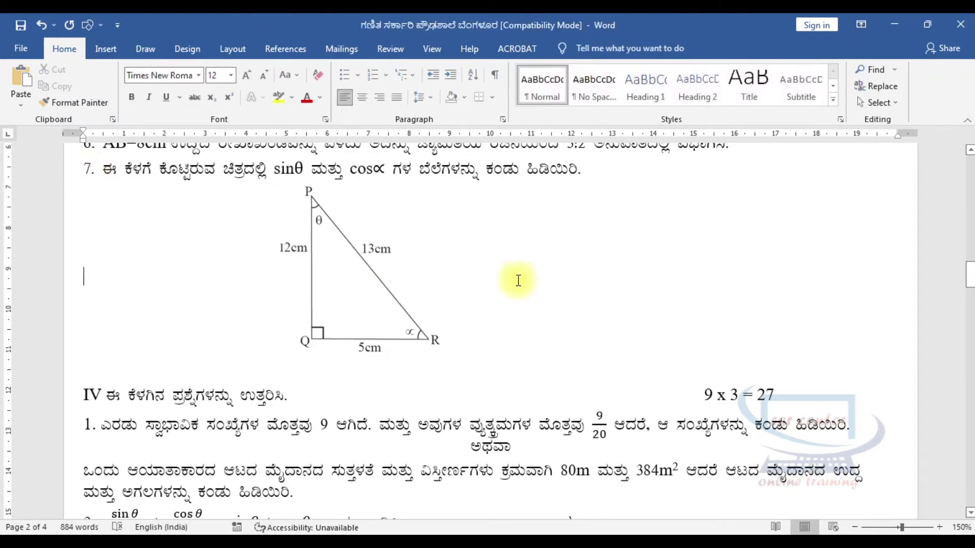
scroll(517, 280, "down", 3)
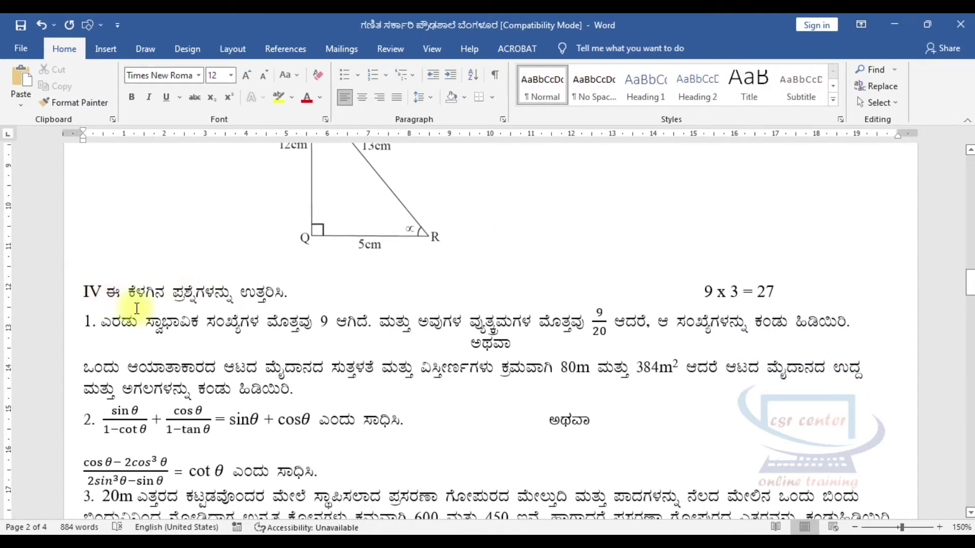
scroll(360, 337, "down", 3)
scroll(130, 300, "down", 2)
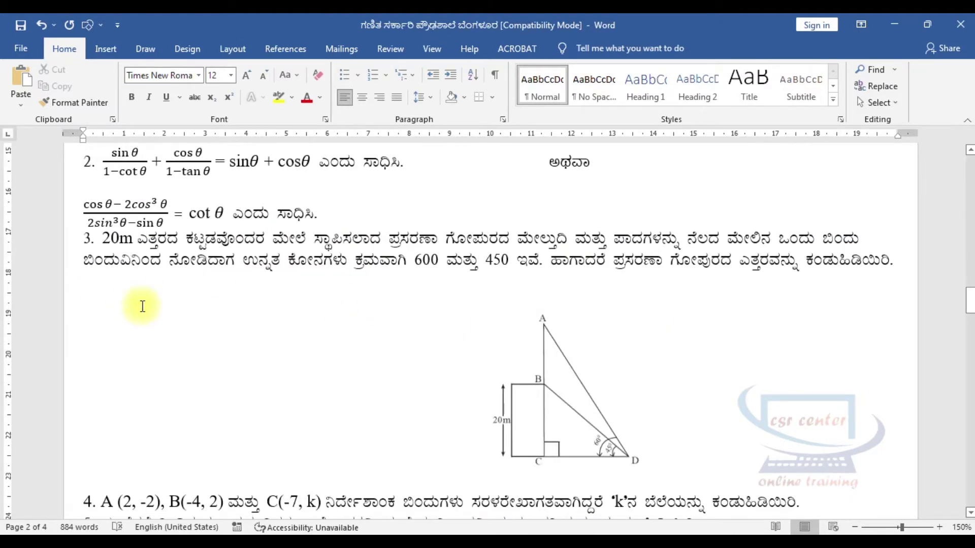
scroll(618, 387, "down", 2)
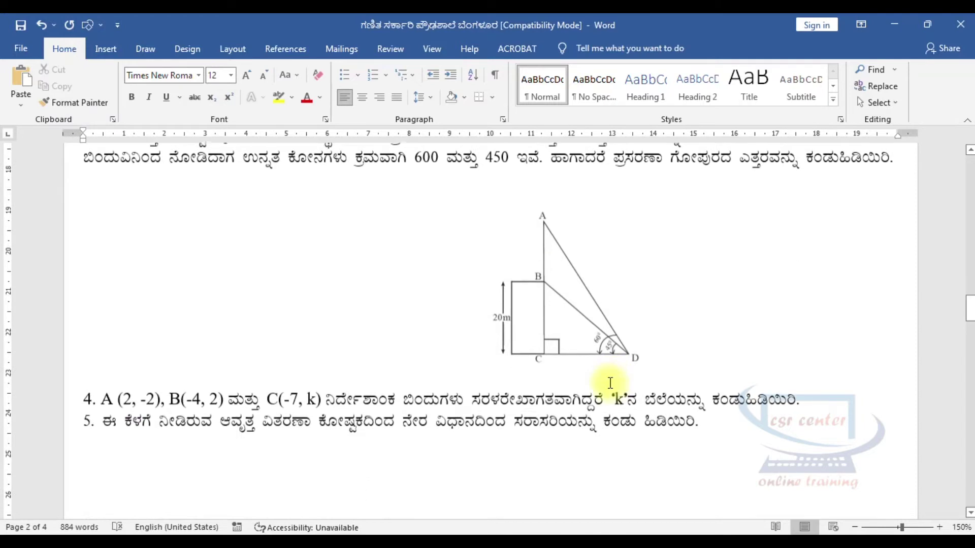
scroll(567, 333, "up", 1)
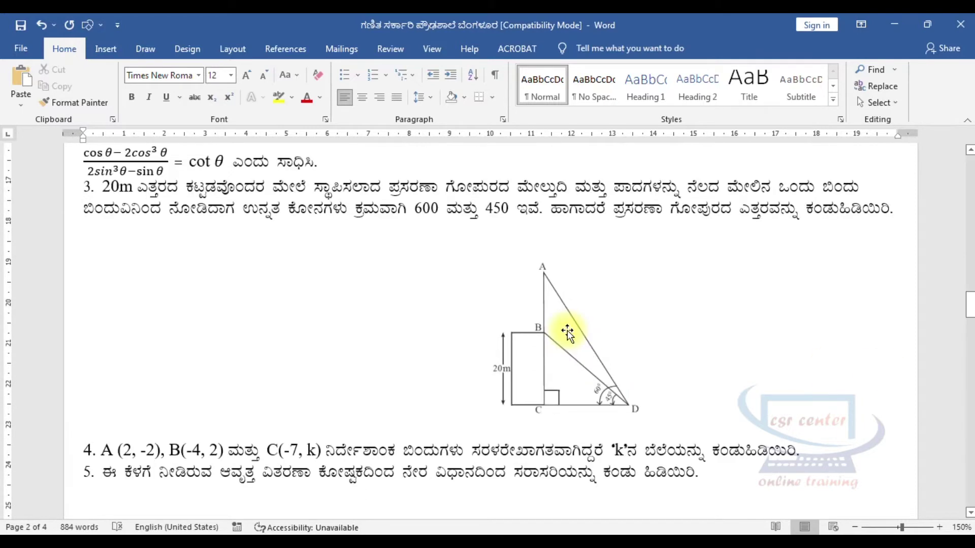
left_click_drag(567, 333, 572, 333)
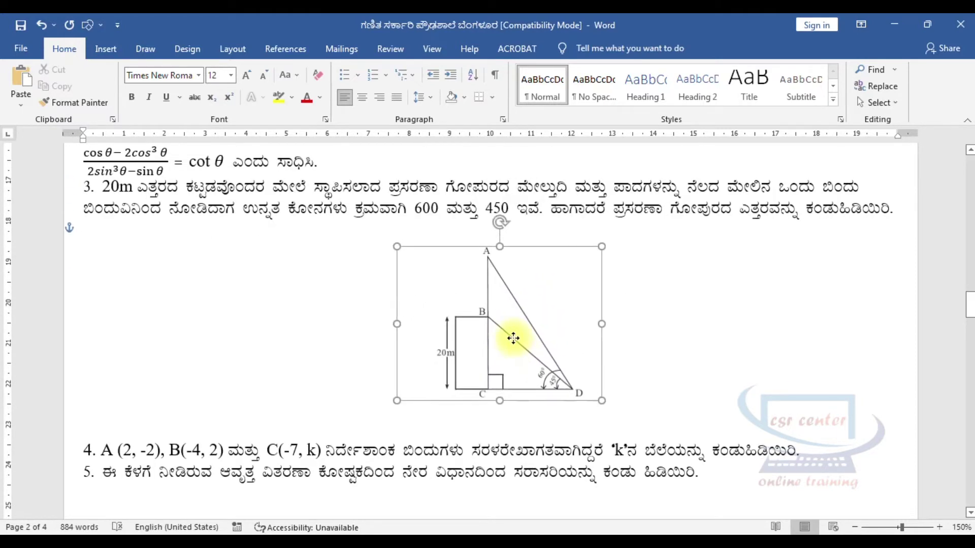
- Enlarge the tower diagram slightly and pull the frequency table up below question 5
left_click_drag(597, 401, 623, 420)
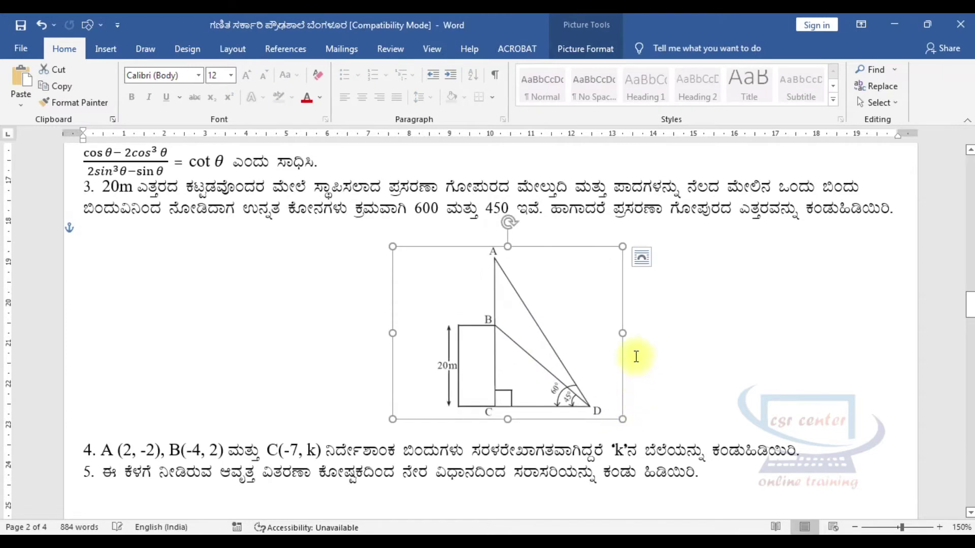
left_click_drag(124, 320, 167, 203)
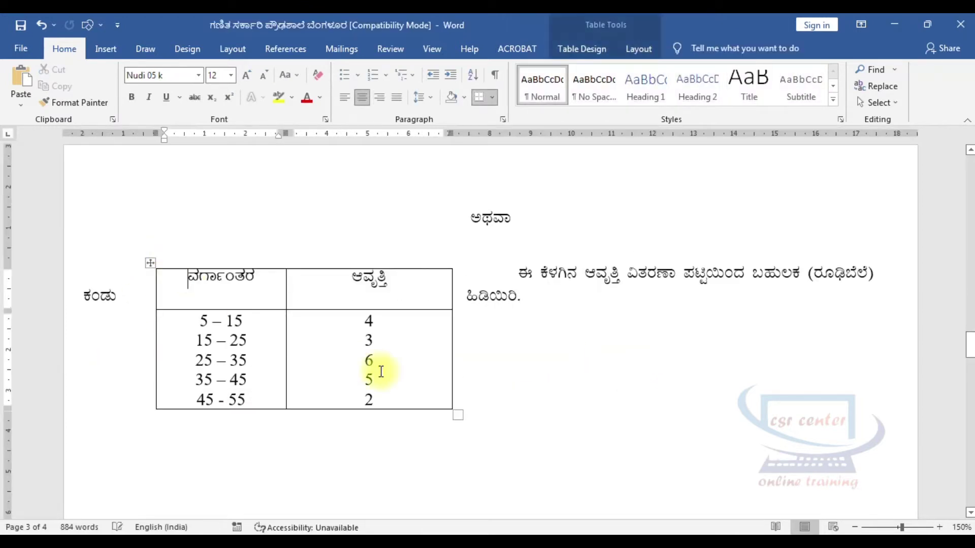
scroll(372, 332, "up", 4)
left_click_drag(149, 469, 279, 322)
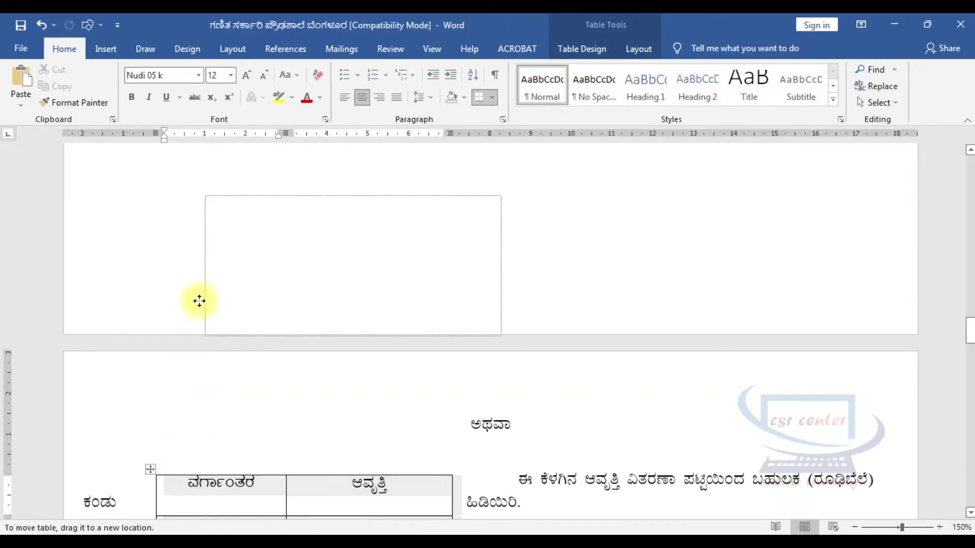
scroll(279, 322, "up", 2)
left_click_drag(182, 292, 199, 252)
left_click(620, 335)
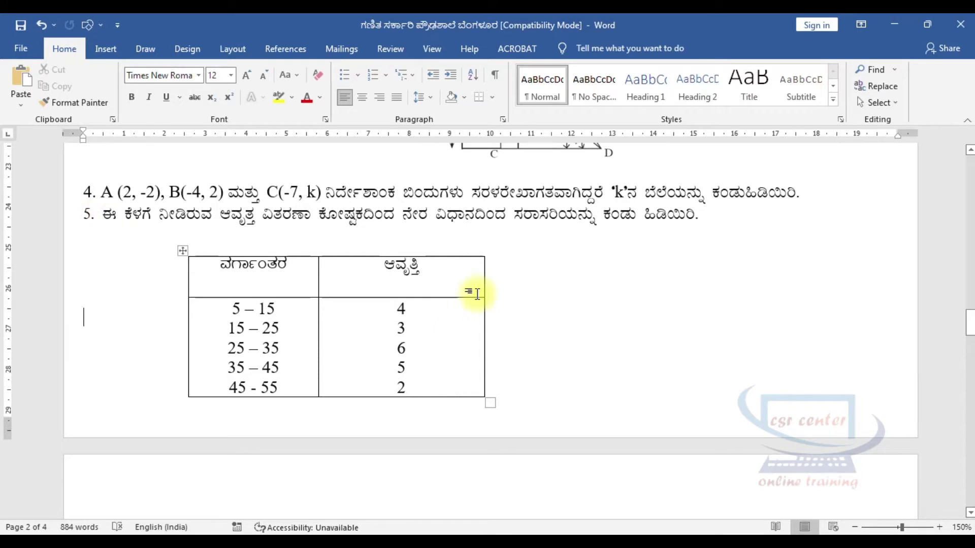
- Remove the blank lines under the frequency table, shrink it, and centre it above ಅಥವಾ
scroll(466, 296, "down", 2)
left_click(554, 290)
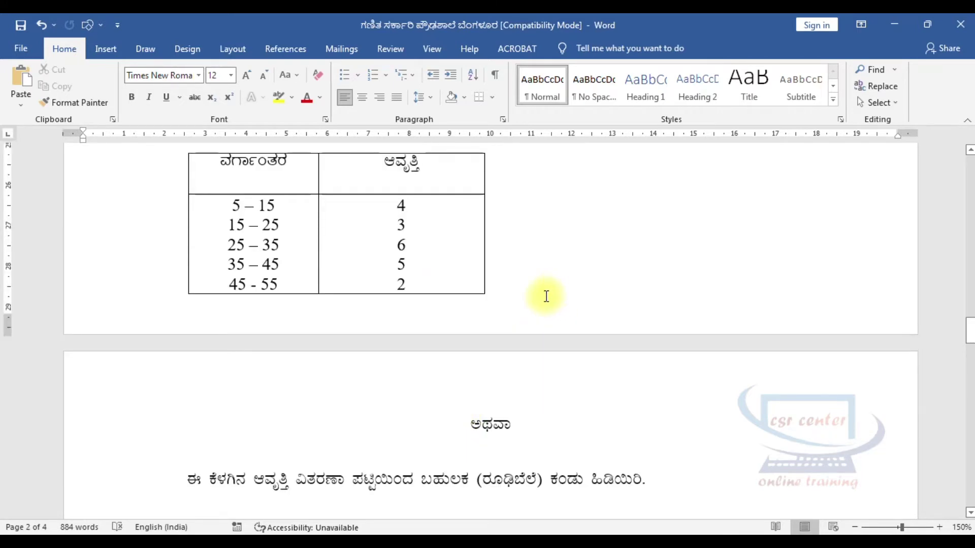
key("Delete")
key("Delete")
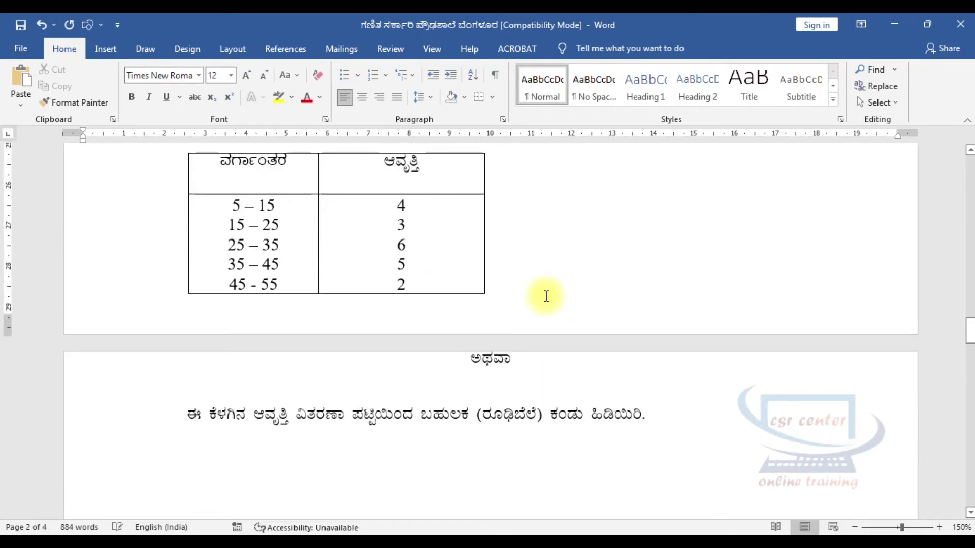
key("Delete")
scroll(545, 296, "up", 1)
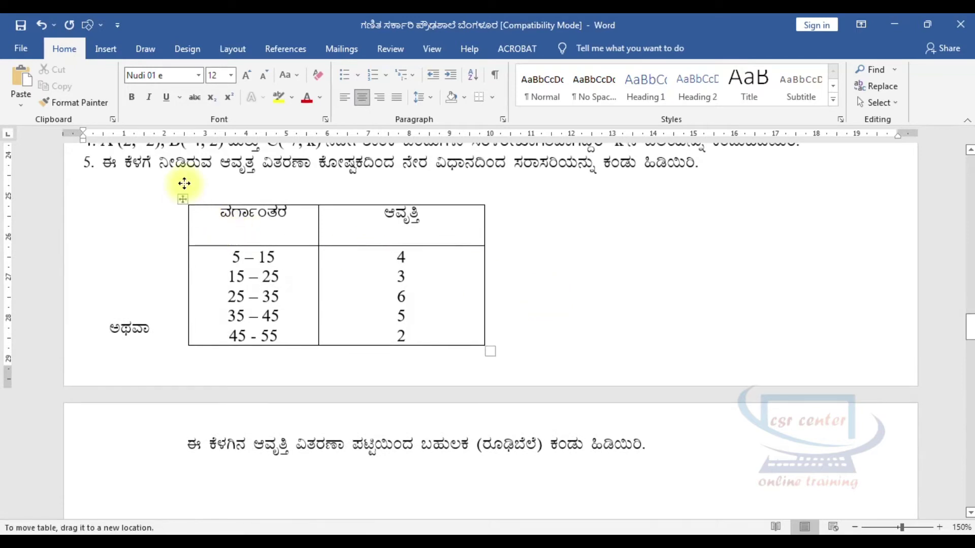
left_click(182, 198)
left_click(411, 349)
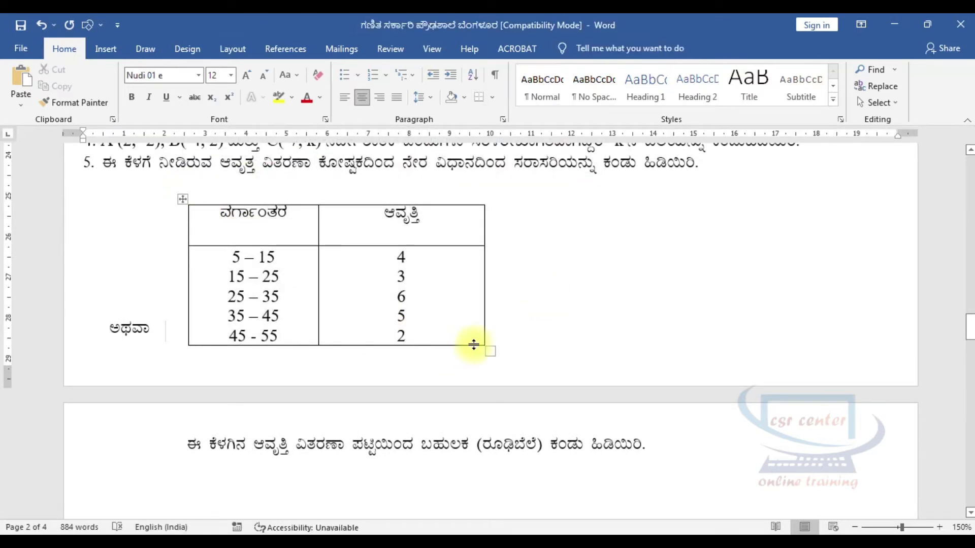
left_click_drag(485, 347, 478, 327)
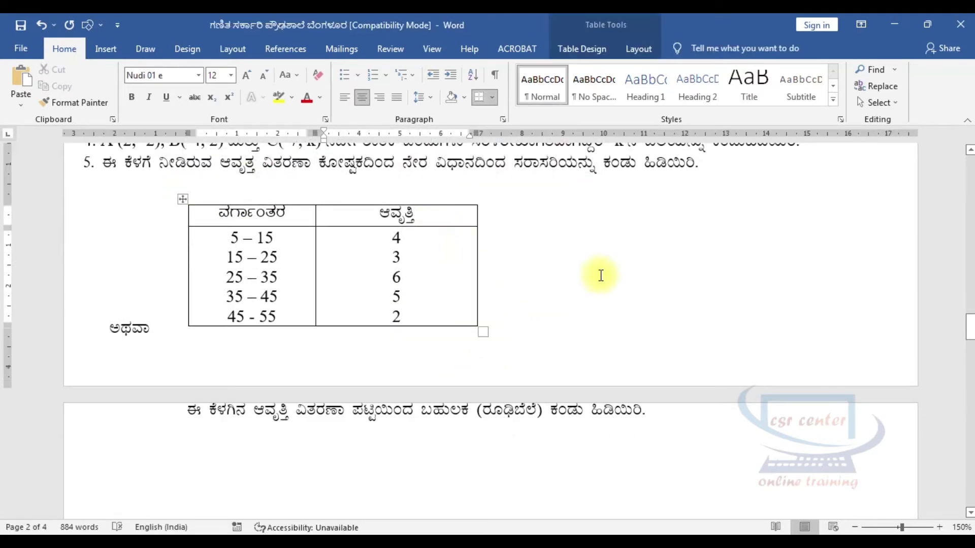
mouse_move(183, 199)
left_mouse_down()
mouse_move(355, 240)
mouse_move(340, 240)
left_mouse_up()
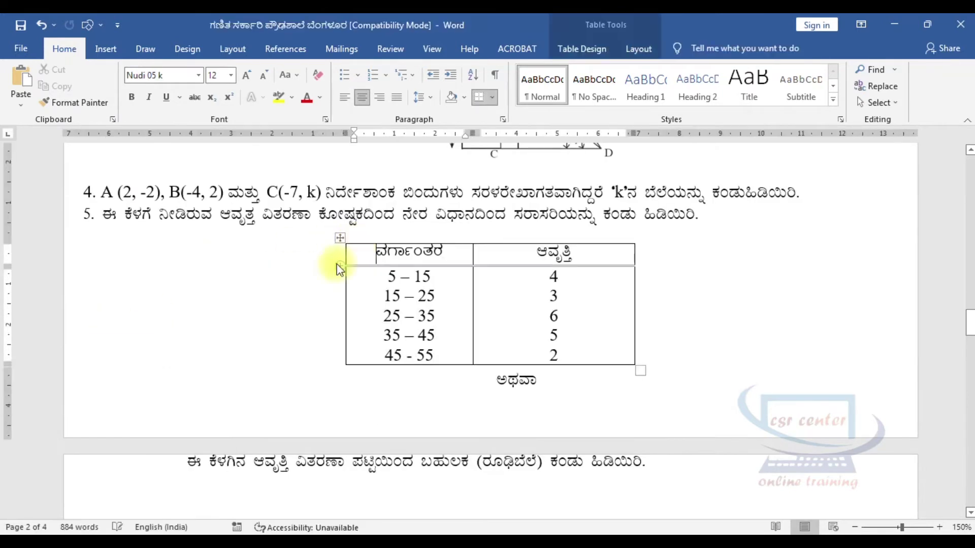
left_click(740, 372)
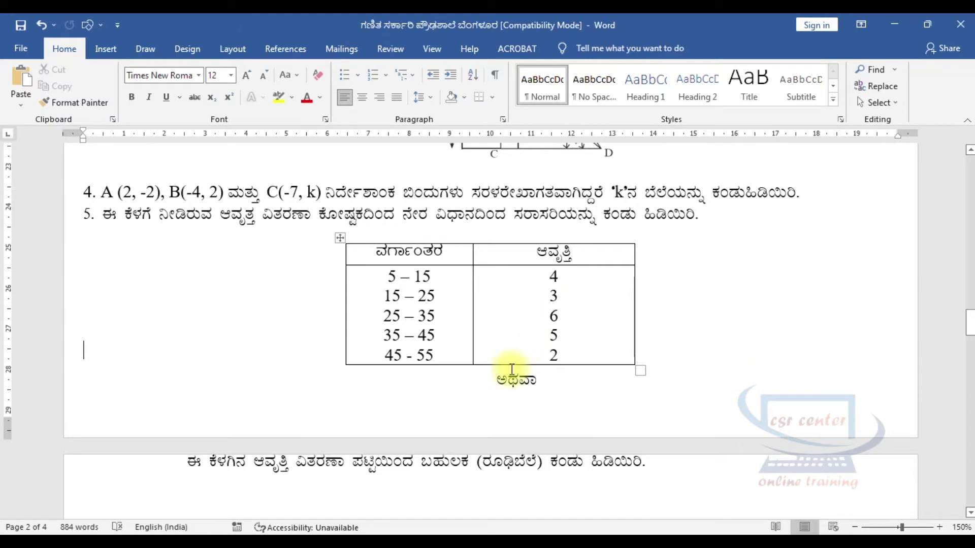
- Move the alternative question after ಅಥವಾ to start at the left margin
left_click(506, 417)
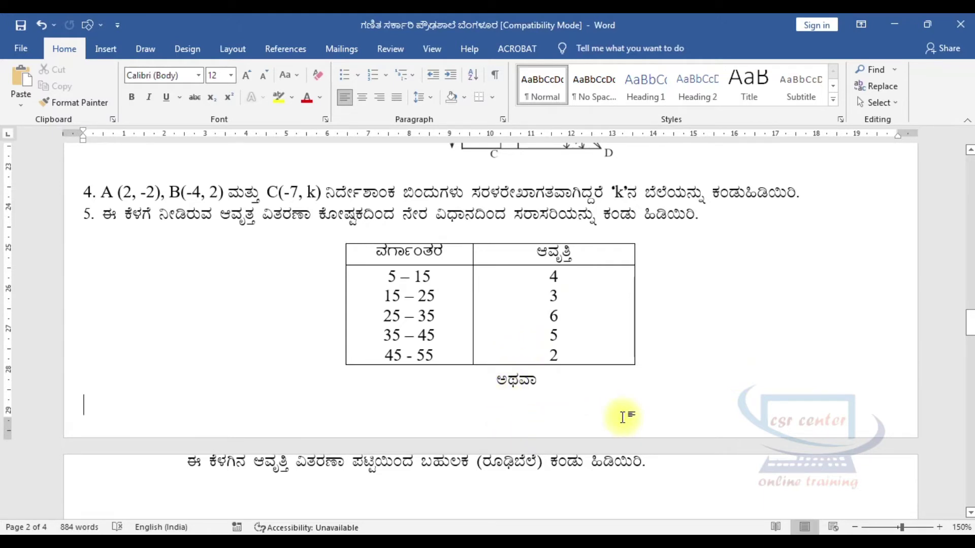
scroll(622, 417, "down", 1)
left_click(187, 410)
key("Return")
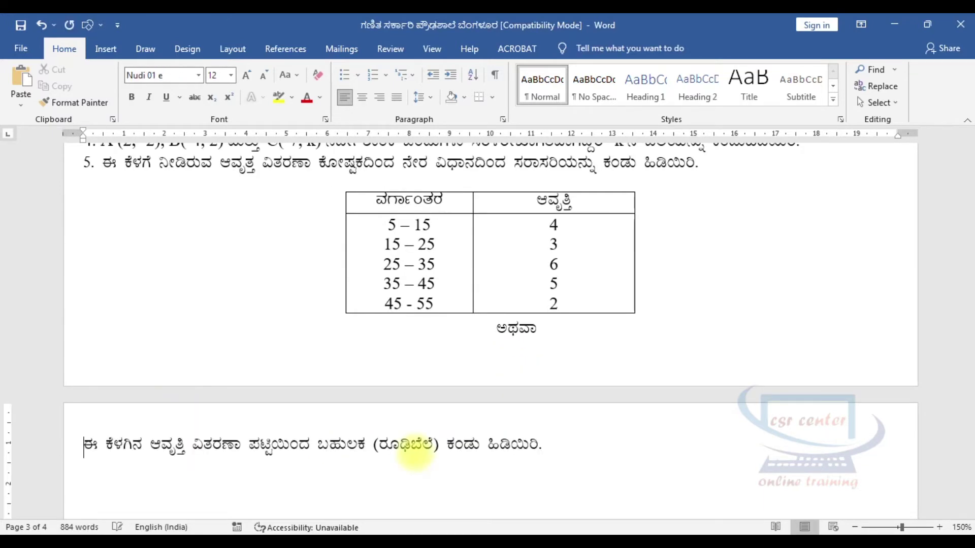
- Drag the 0–10 to 40–50 frequency table up beneath the alternative mode question
scroll(413, 451, "down", 4)
scroll(427, 435, "down", 6)
scroll(414, 392, "down", 3)
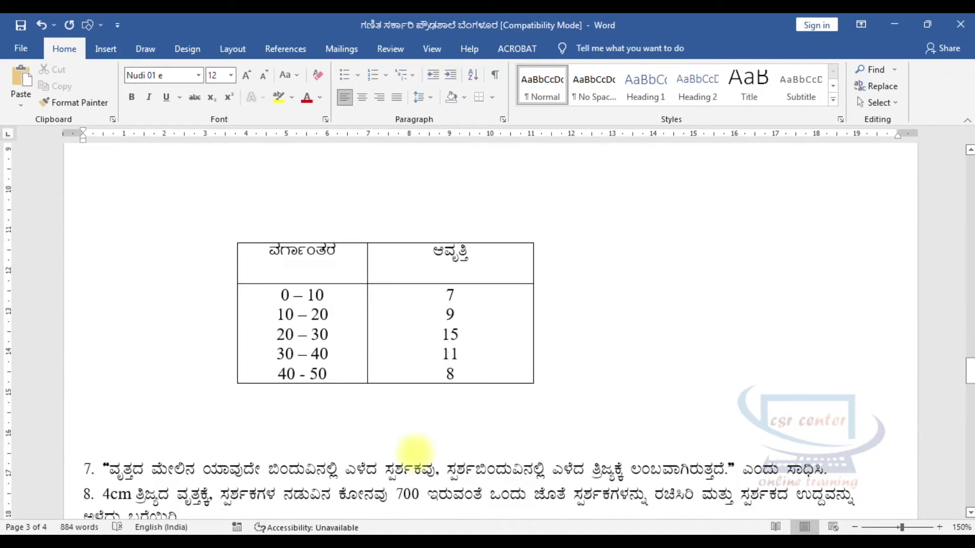
scroll(414, 407, "up", 3)
mouse_move(238, 392)
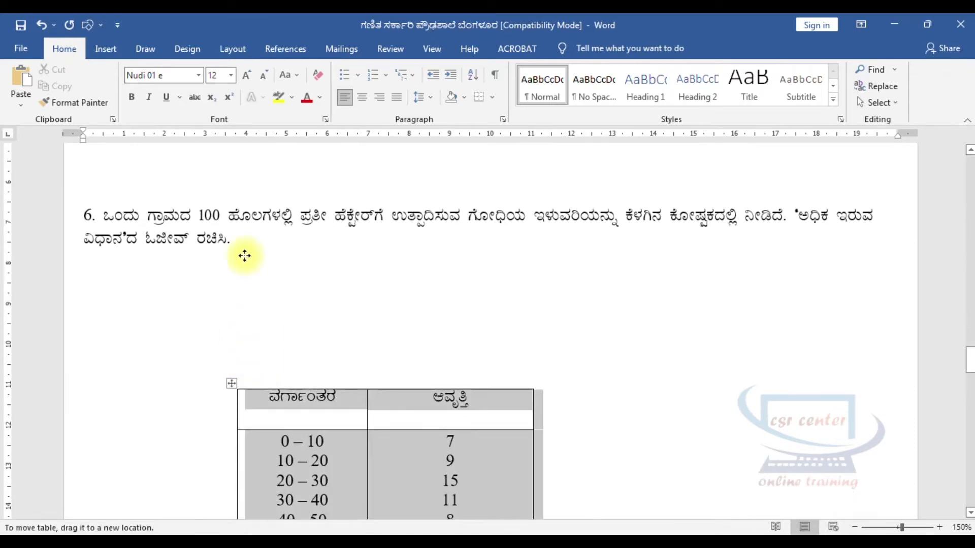
left_click_drag(227, 384, 229, 336)
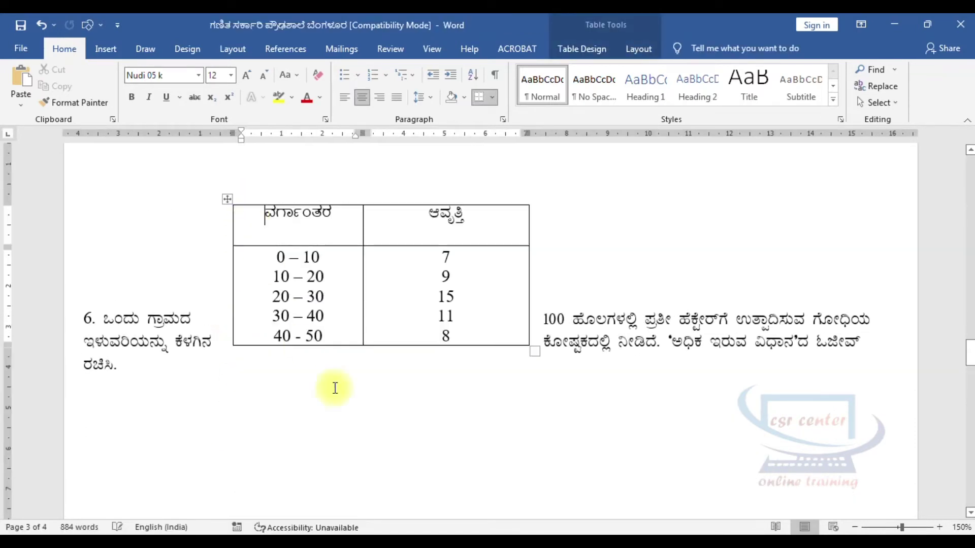
scroll(304, 380, "up", 3)
left_click_drag(225, 404, 217, 311)
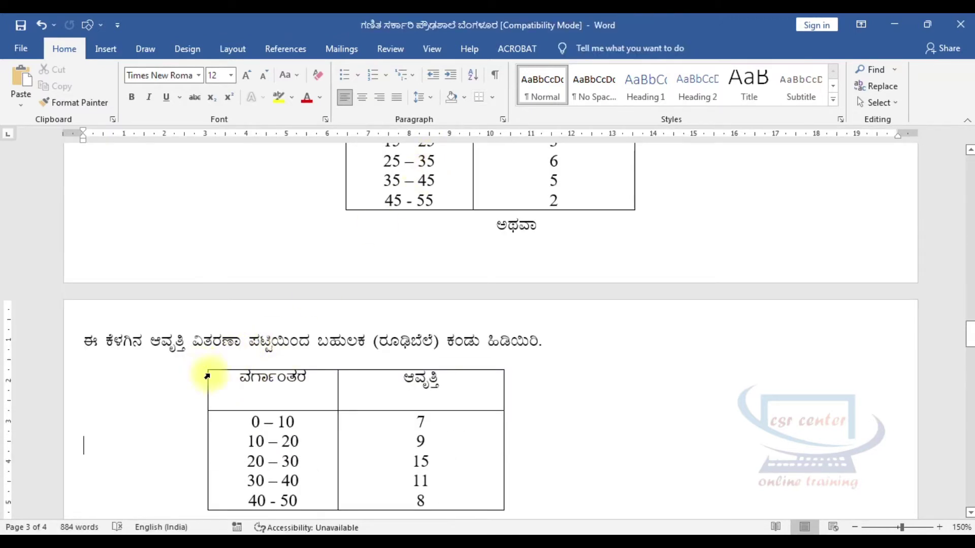
- Centre the frequency table and delete the empty line below it so question 6 follows
left_click(219, 362)
mouse_move(327, 359)
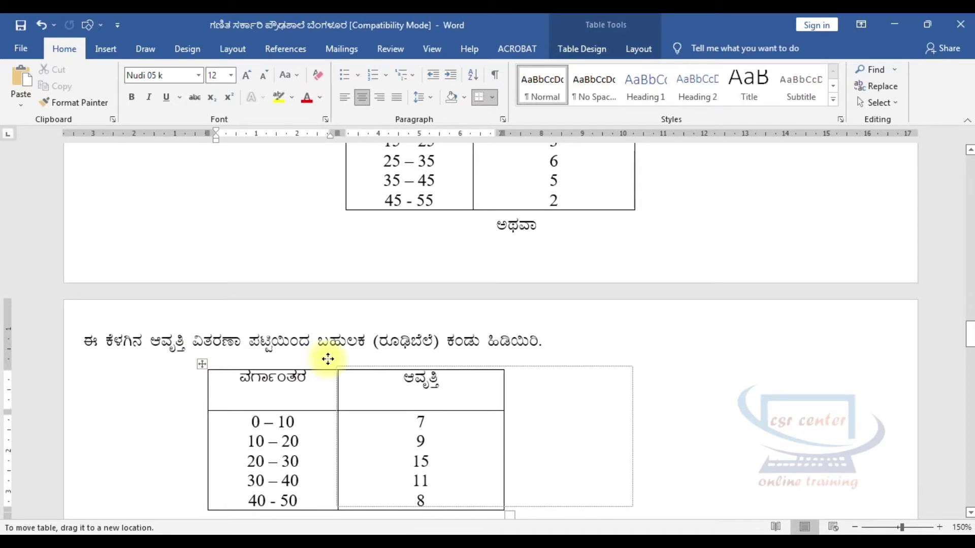
left_click_drag(303, 362, 438, 361)
left_click(665, 399)
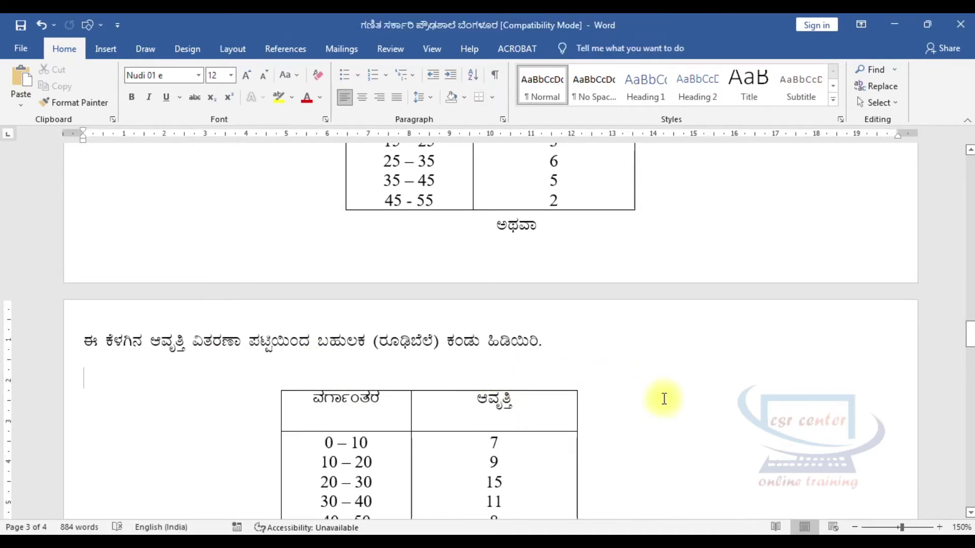
left_click_drag(543, 431, 544, 411)
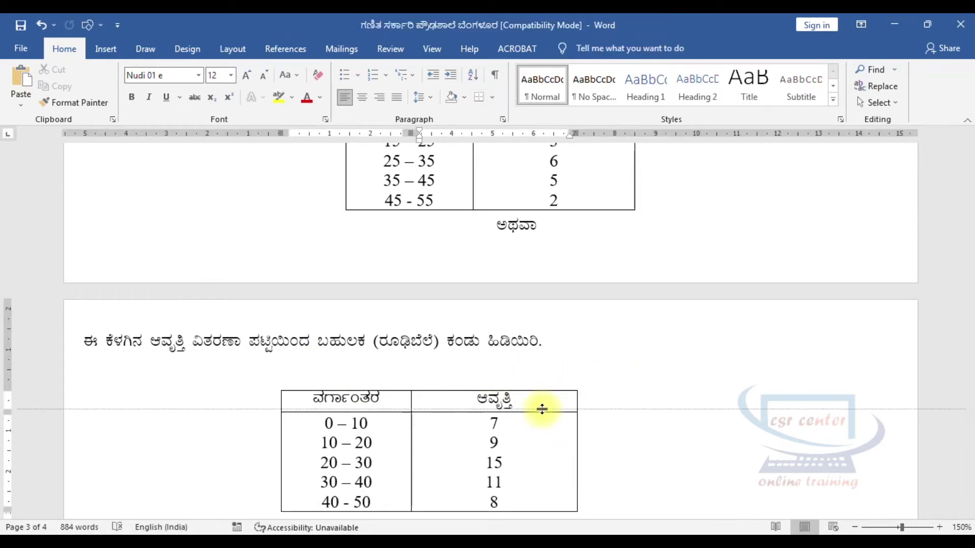
scroll(655, 429, "down", 3)
scroll(639, 424, "down", 3)
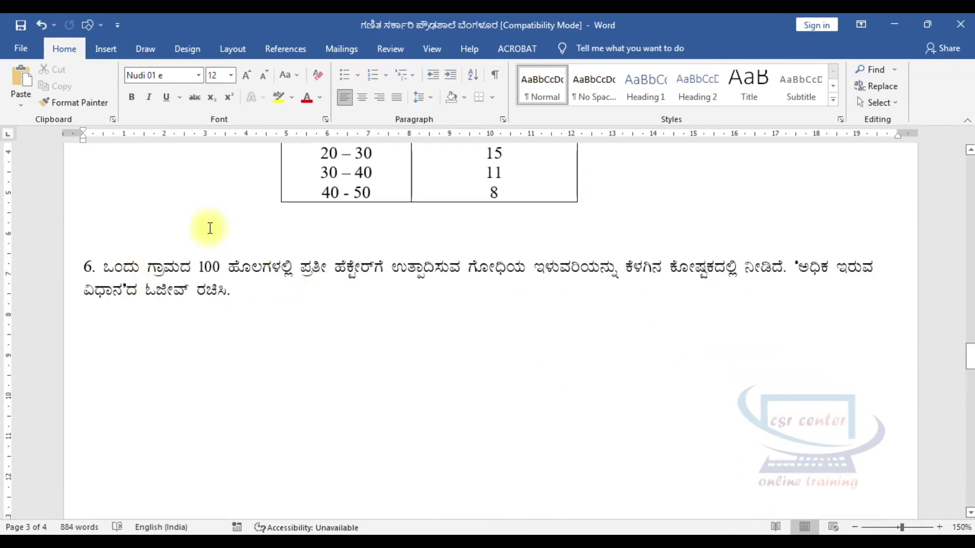
key("Delete")
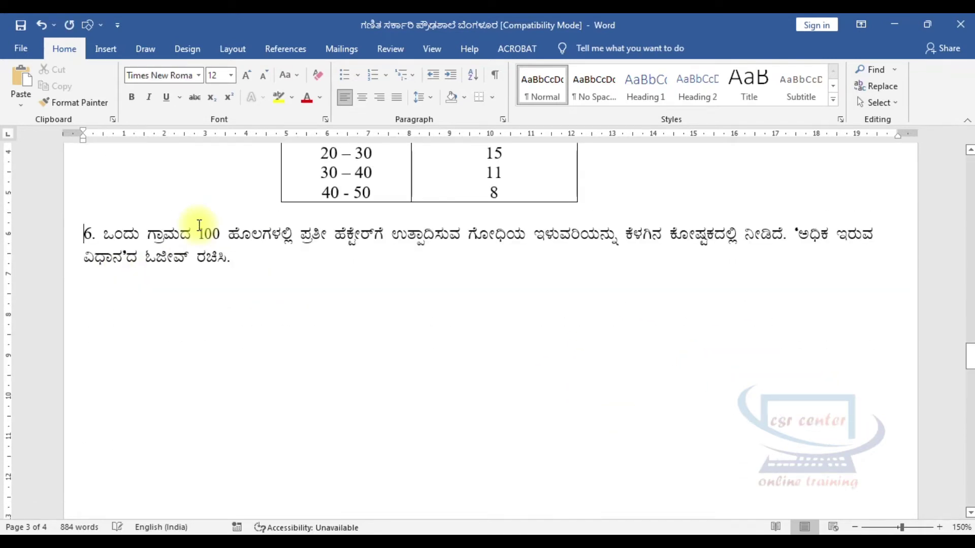
- Move question 6's yield table to sit just below the question text
left_click(234, 261, "shift")
key("Delete")
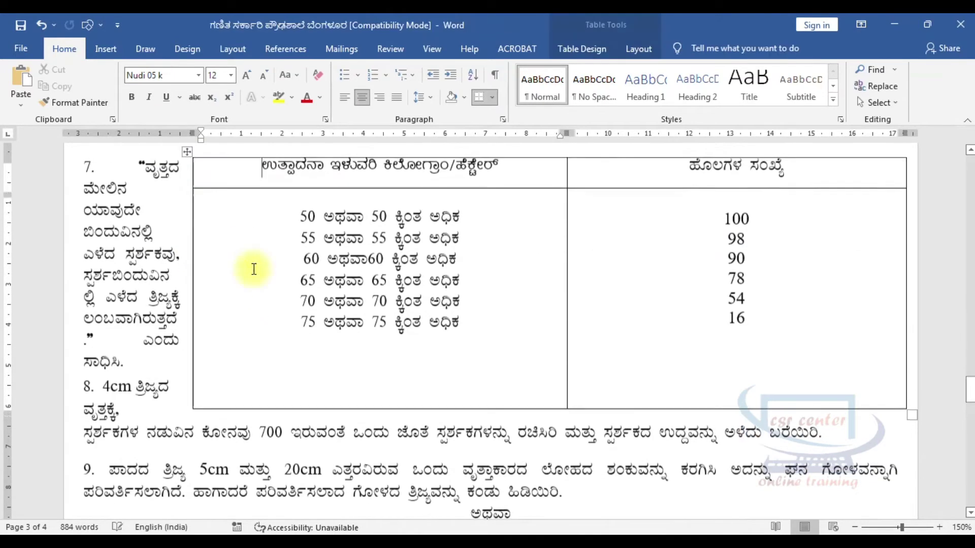
left_click_drag(186, 362, 186, 406)
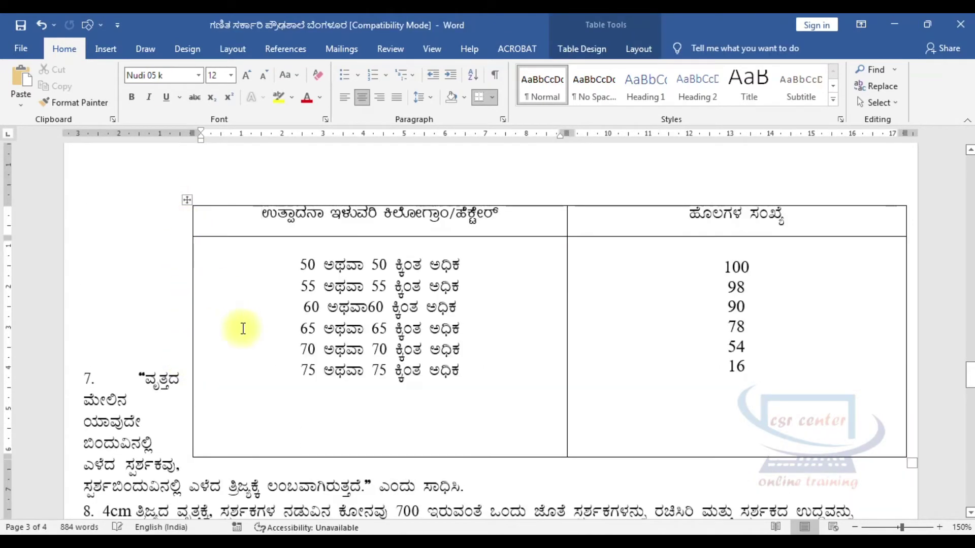
left_click_drag(185, 406, 185, 234)
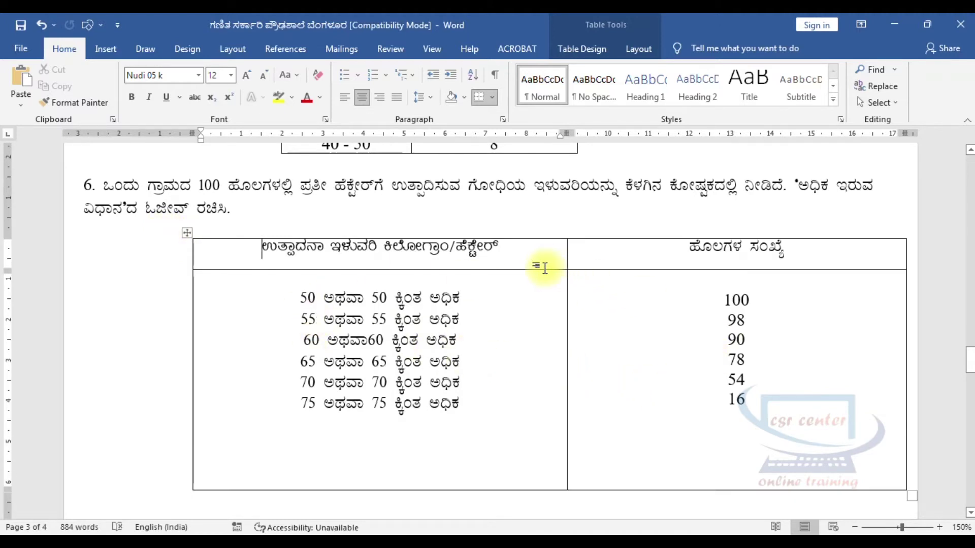
- Shrink the yield table: shorten the header, raise the bottom edge, narrow and autofit columns
left_click_drag(544, 268, 526, 260)
left_click_drag(482, 480, 458, 407)
left_click_drag(567, 330, 425, 323)
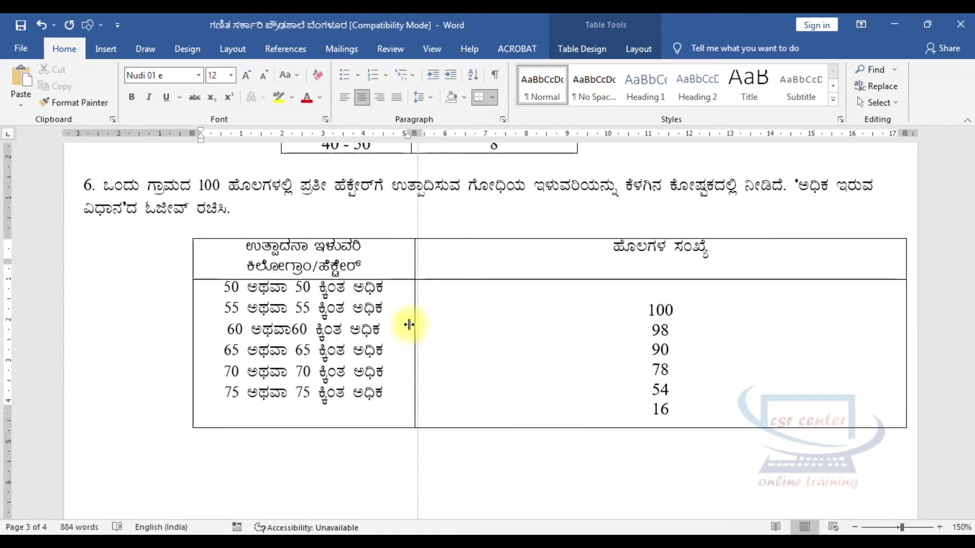
left_click_drag(429, 323, 395, 324)
double_click(904, 312)
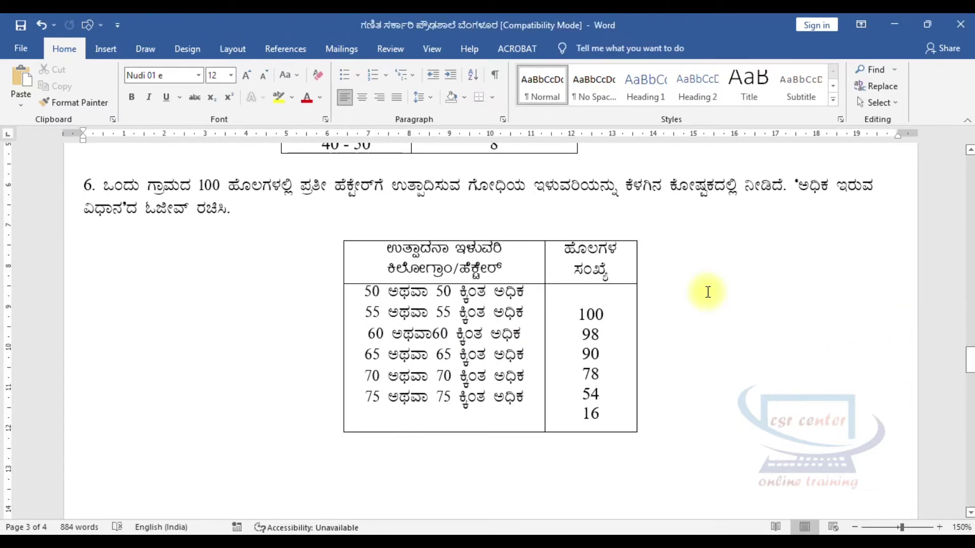
left_click(335, 237)
left_click(723, 310)
- Line up the field counts, starting at 100, with their yield rows
left_click(577, 313)
key("BackSpace")
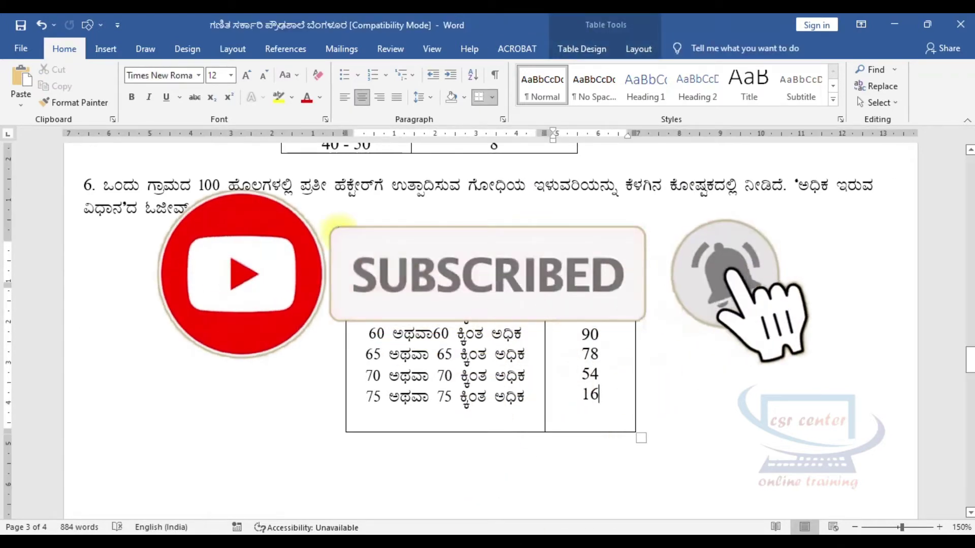
left_click(320, 228)
left_click(739, 326)
- Delete the blank lines between the yield table and question 7
scroll(736, 396, "down", 2)
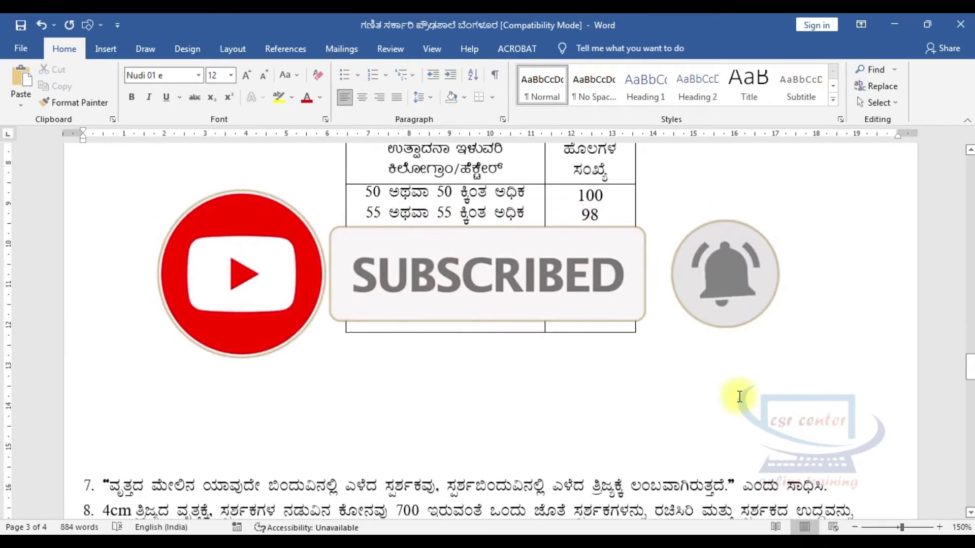
scroll(335, 404, "down", 2)
scroll(254, 330, "down", 1)
left_click(171, 261)
key("Delete")
key("Delete")
key("Delete")
key("Delete")
key("Delete")
key("Delete")
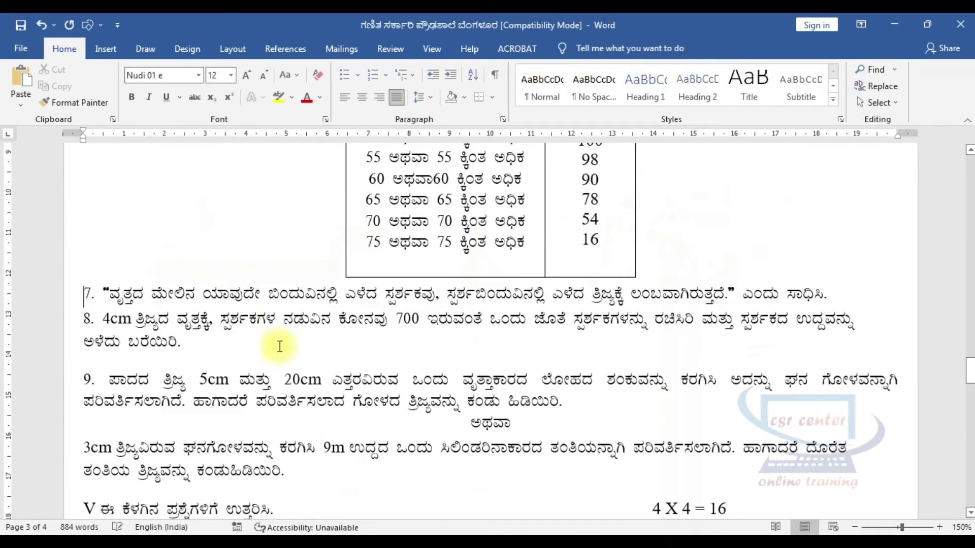
- Set questions 7 through section V question 4 to 'At least' 12 pt line spacing
scroll(280, 347, "down", 1)
left_click_drag(86, 237, 628, 371)
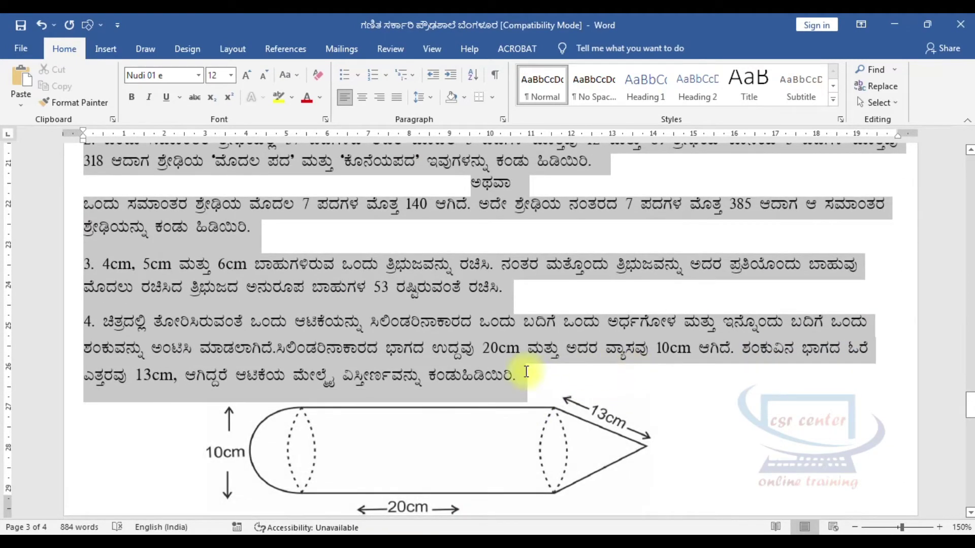
left_click_drag(627, 371, 530, 373)
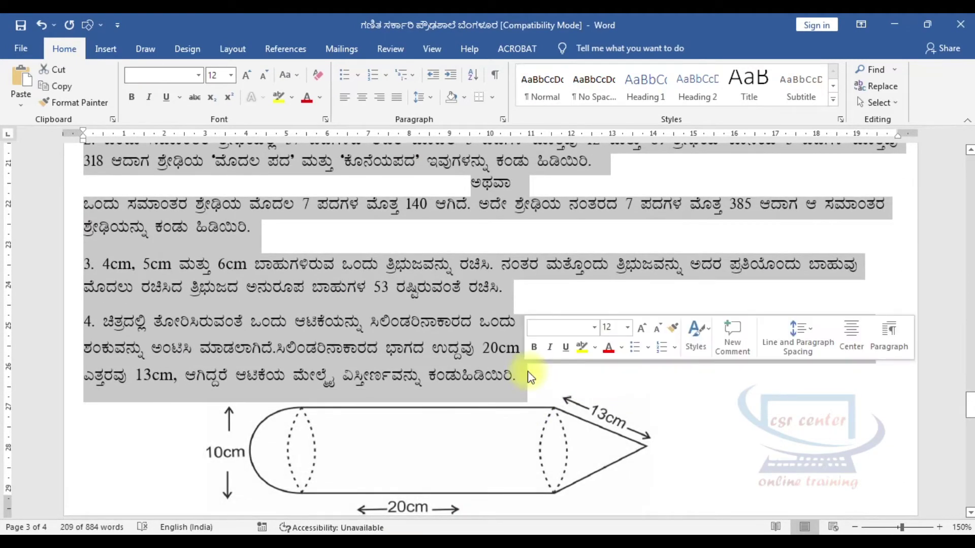
left_click(433, 98)
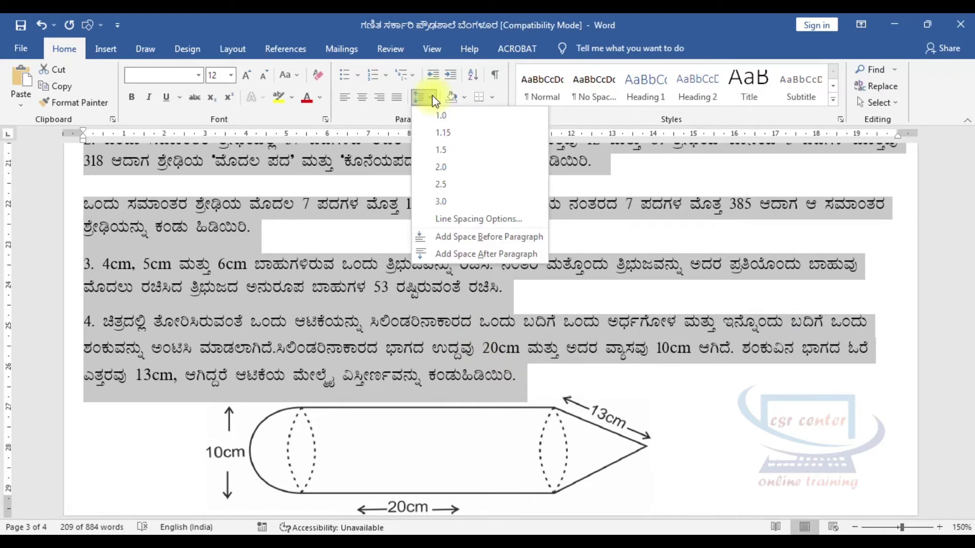
left_click(475, 219)
left_click(432, 303)
left_click(539, 304)
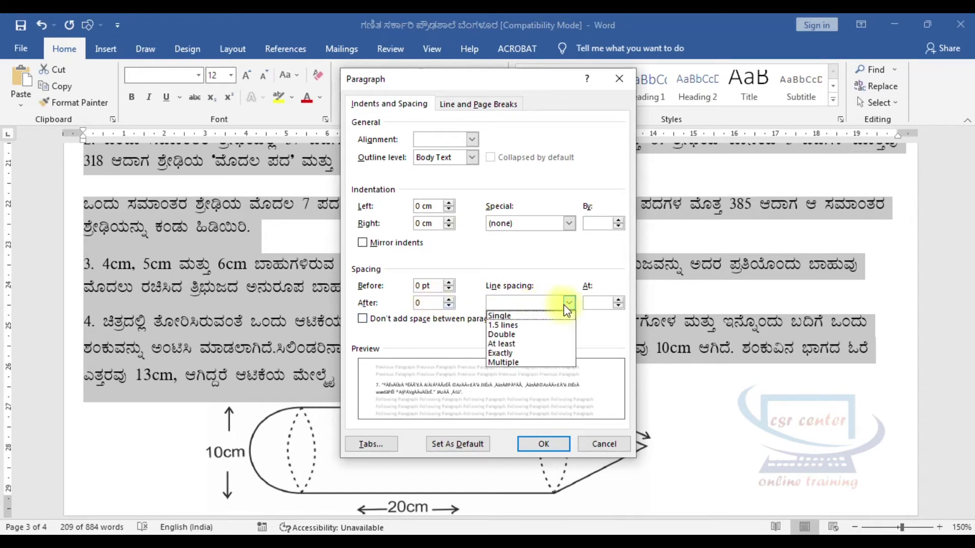
left_click(506, 342)
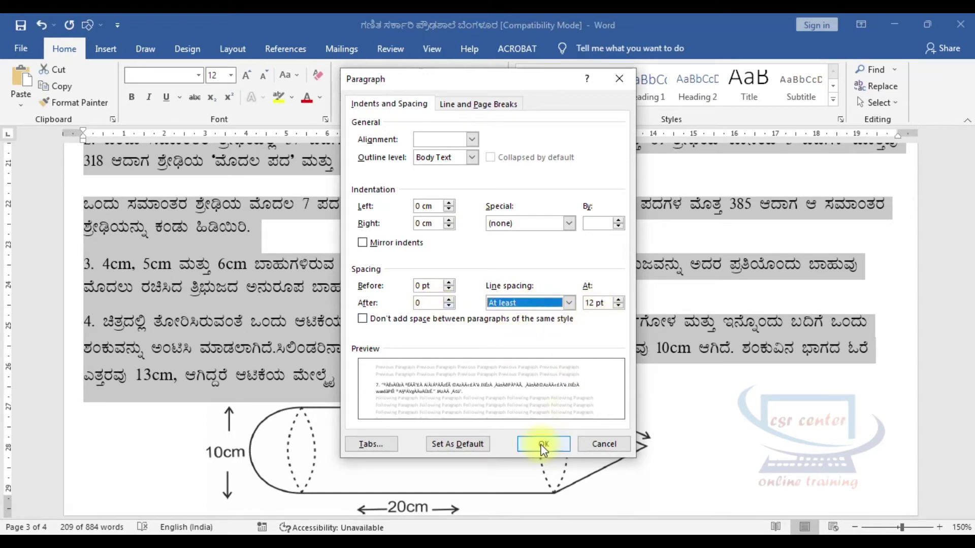
left_click(543, 446)
scroll(609, 269, "up", 4)
scroll(665, 274, "up", 5)
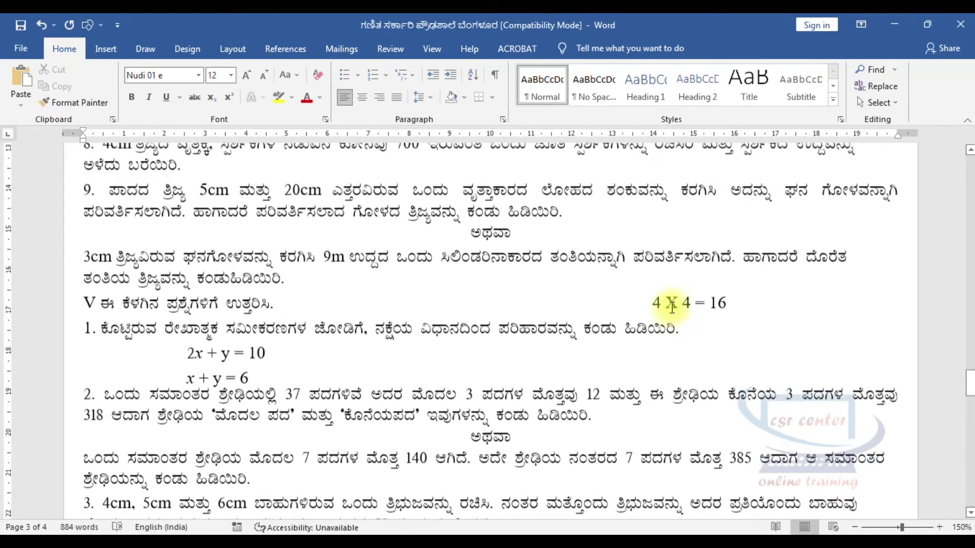
- Nudge the cylinder-and-cone figure slightly right and up
scroll(672, 307, "up", 1)
scroll(671, 307, "down", 5)
scroll(671, 309, "down", 4)
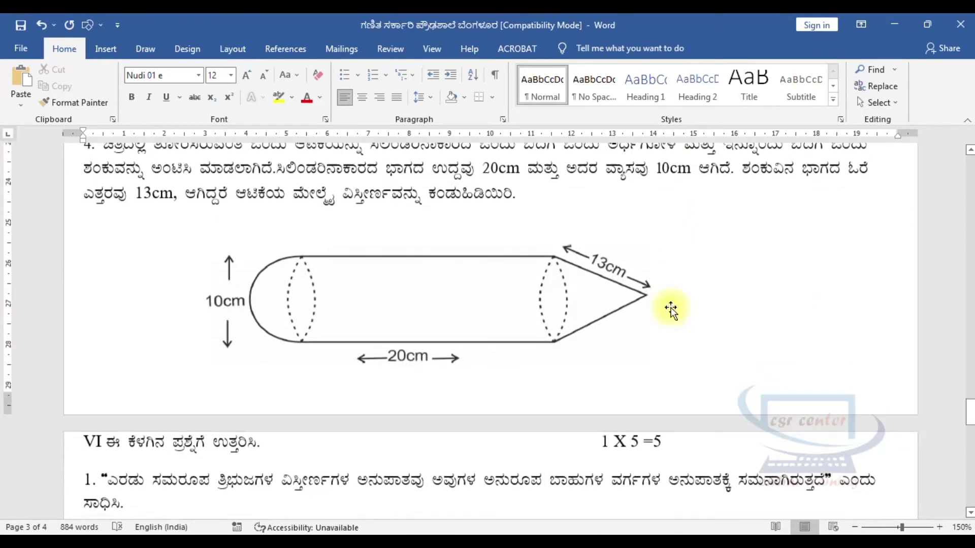
left_click_drag(483, 300, 501, 282)
left_click(818, 345)
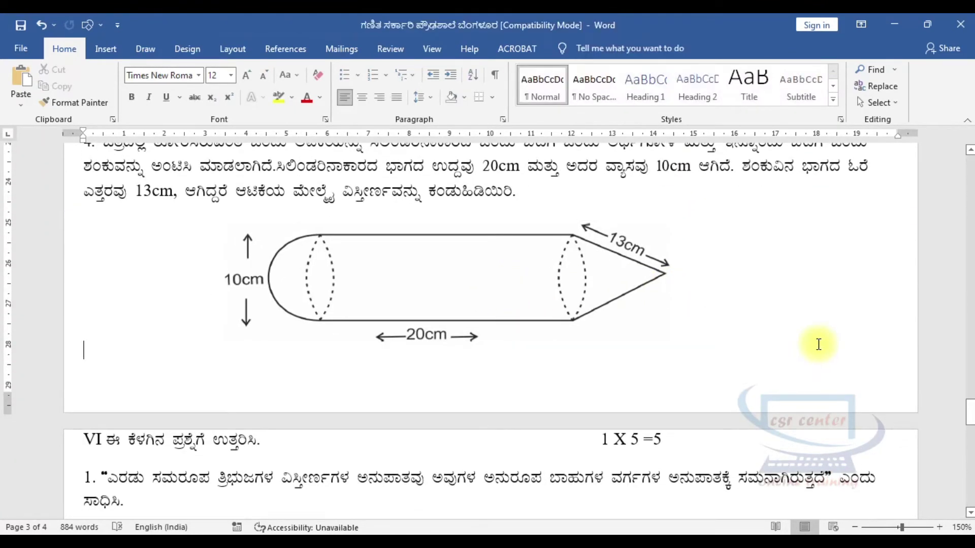
scroll(761, 294, "down", 4)
scroll(508, 289, "down", 1)
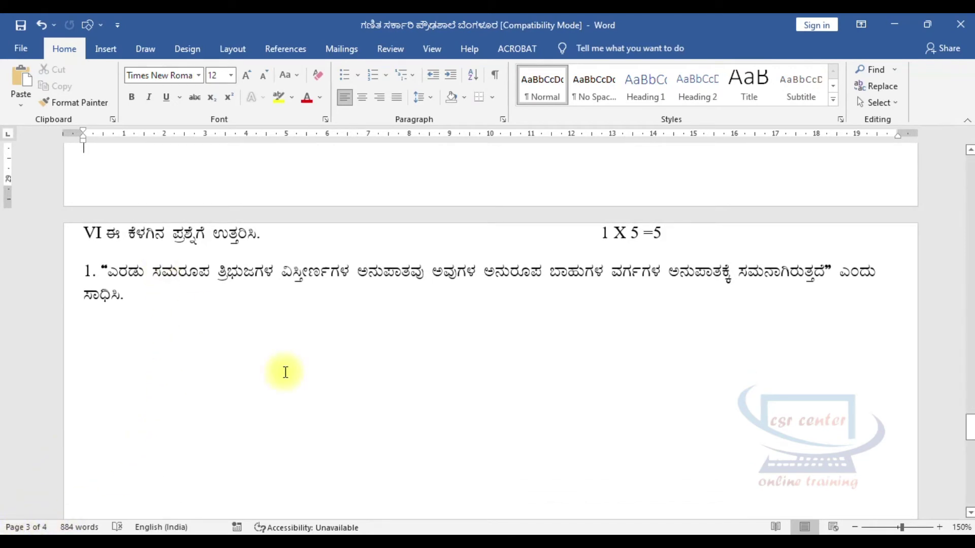
scroll(401, 366, "up", 1)
scroll(374, 298, "up", 3)
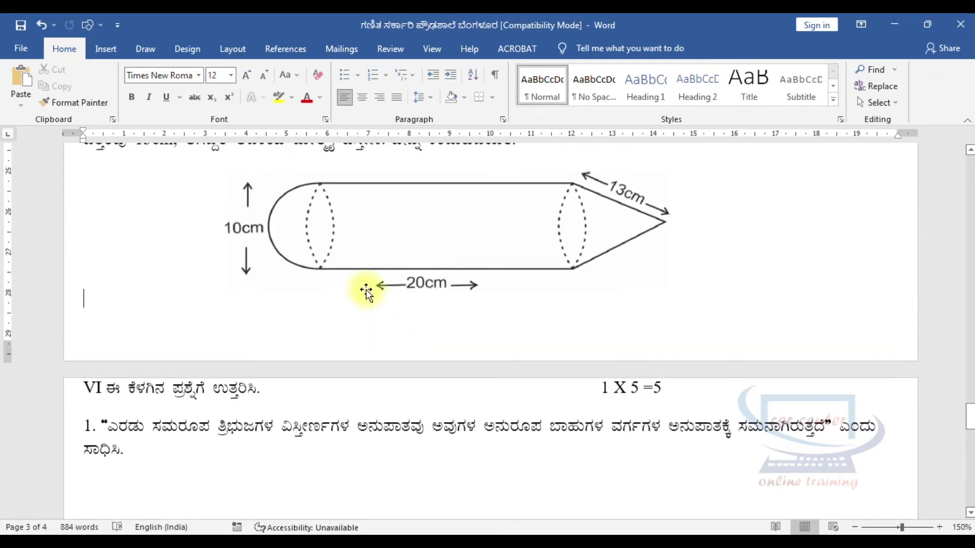
scroll(456, 302, "up", 3)
- Reduce the figure's height slightly and delete the empty lines so section VI moves up
left_click(463, 376)
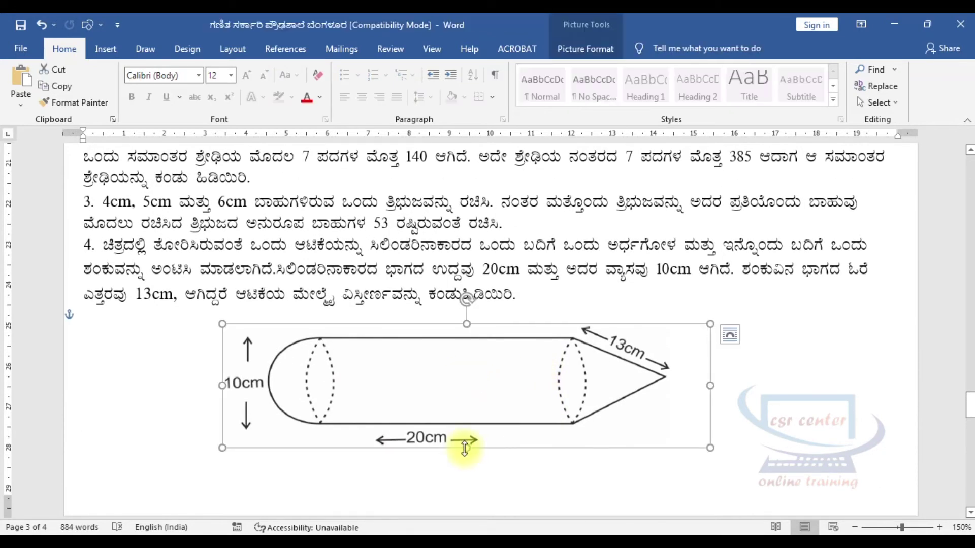
left_click_drag(466, 448, 466, 430)
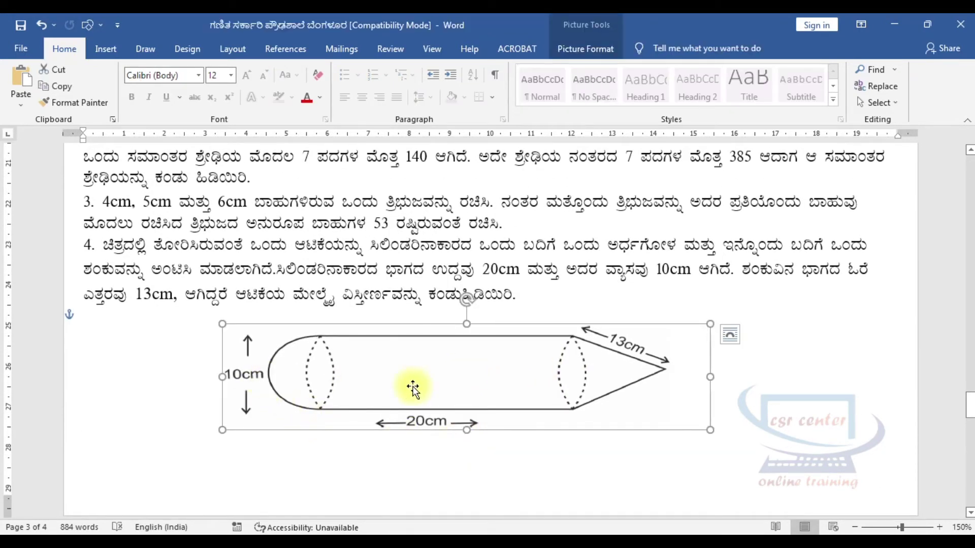
left_click(447, 457)
scroll(449, 461, "down", 1)
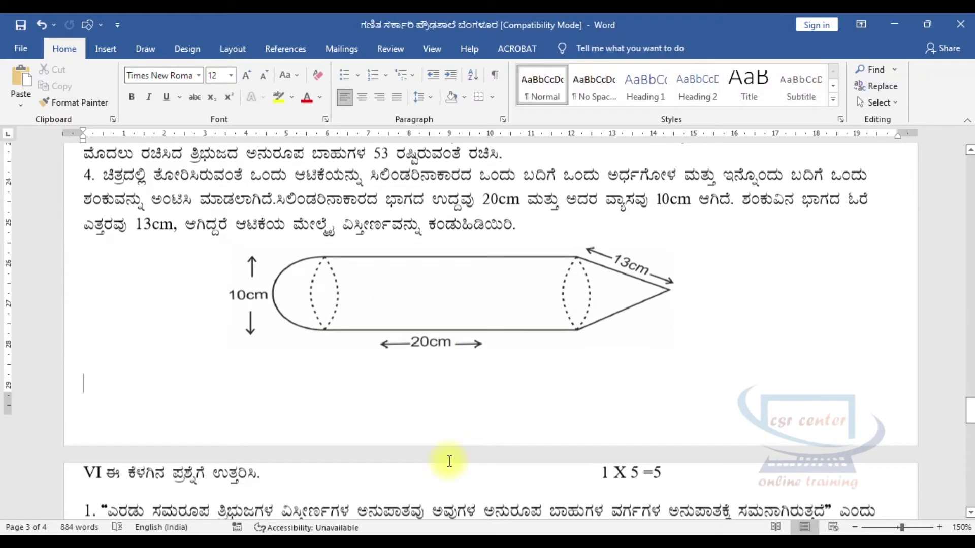
scroll(450, 461, "down", 1)
key("Delete")
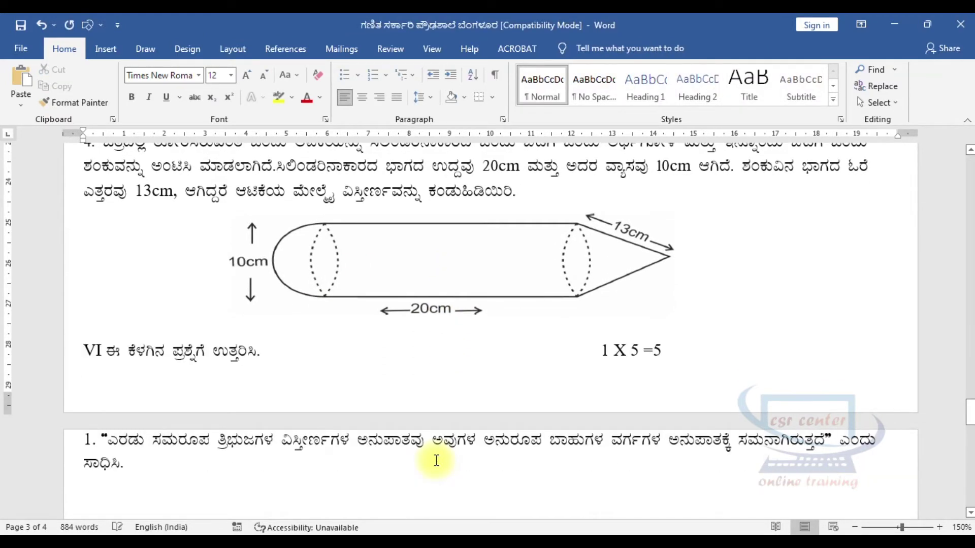
scroll(710, 371, "up", 10)
scroll(763, 378, "up", 8)
scroll(760, 364, "up", 7)
scroll(752, 359, "up", 4)
scroll(751, 358, "up", 5)
- Place the triangle figure beside question 4 and push question 5 onto a line below it
scroll(751, 358, "up", 5)
scroll(762, 354, "up", 5)
scroll(762, 354, "up", 5)
scroll(762, 354, "up", 5)
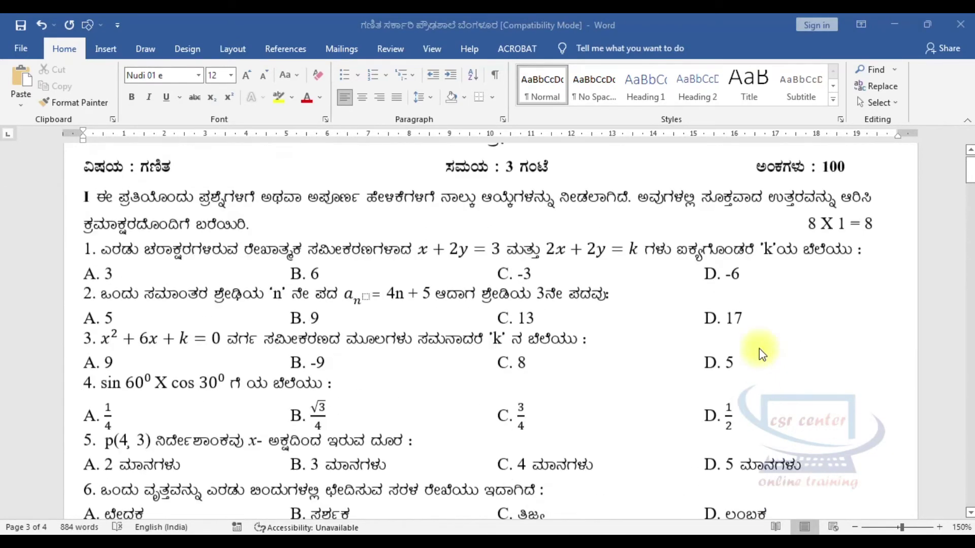
scroll(761, 354, "up", 2)
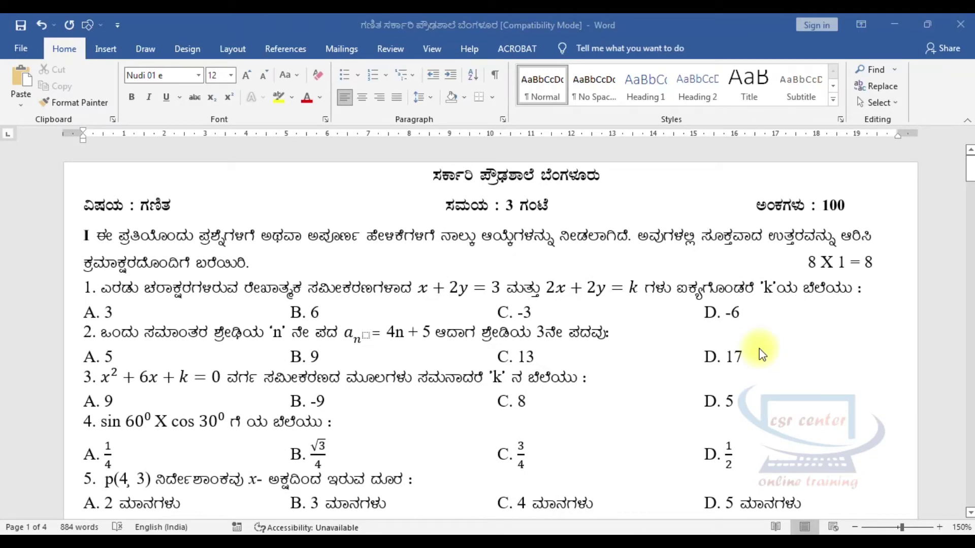
scroll(570, 279, "down", 5)
scroll(570, 279, "down", 5)
scroll(570, 279, "down", 4)
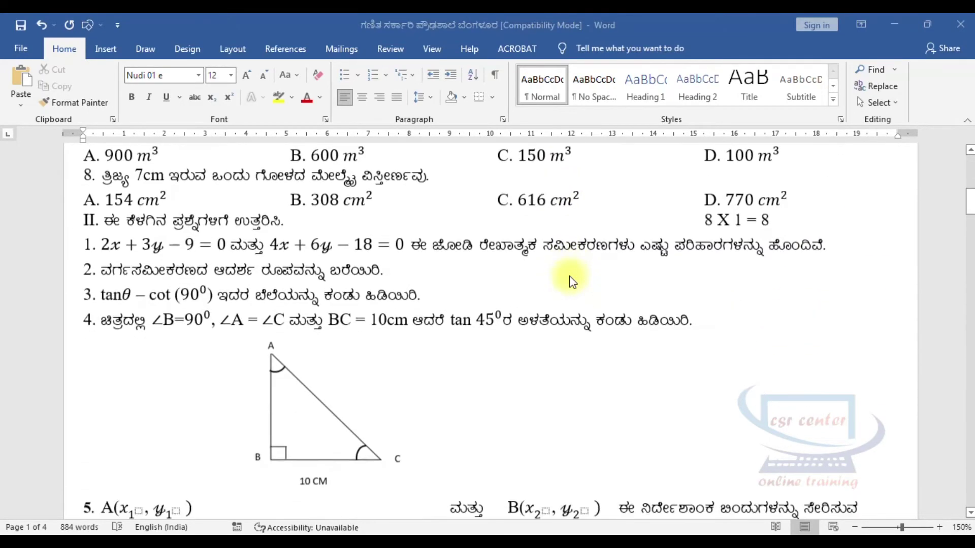
scroll(570, 278, "down", 2)
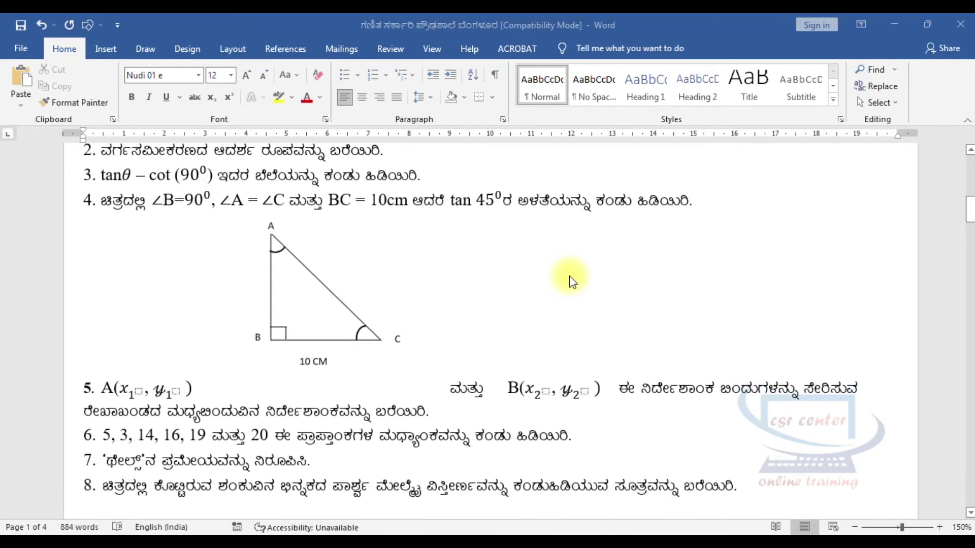
mouse_move(344, 300)
left_mouse_down()
mouse_move(602, 296)
mouse_move(545, 309)
left_mouse_up()
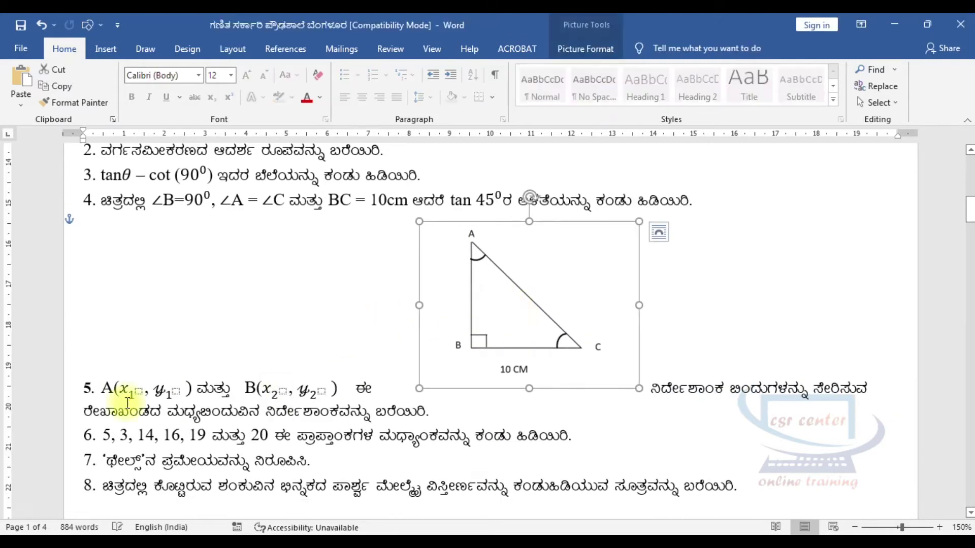
left_click(82, 388)
key("Return")
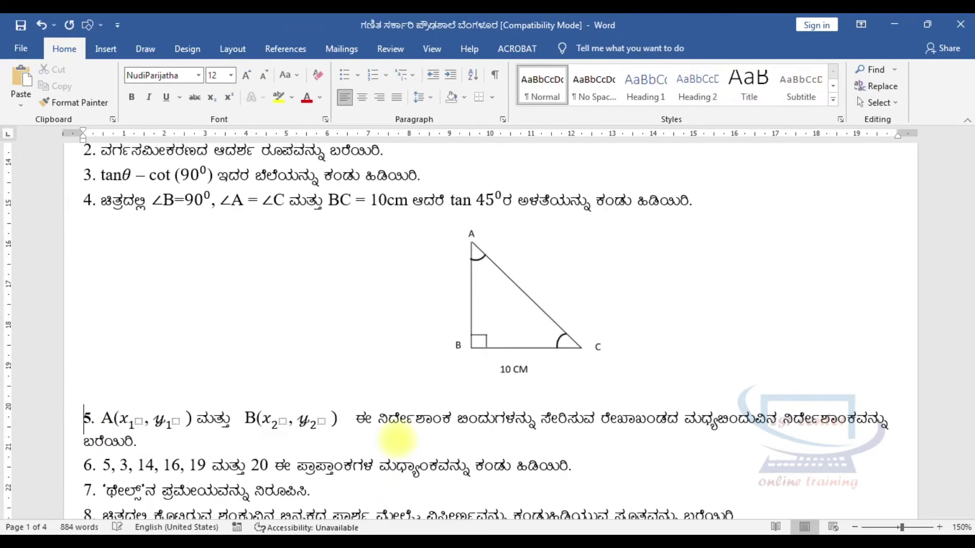
- Check the triangle and question 8's cone figure, then go to section III question 1
left_click(469, 316)
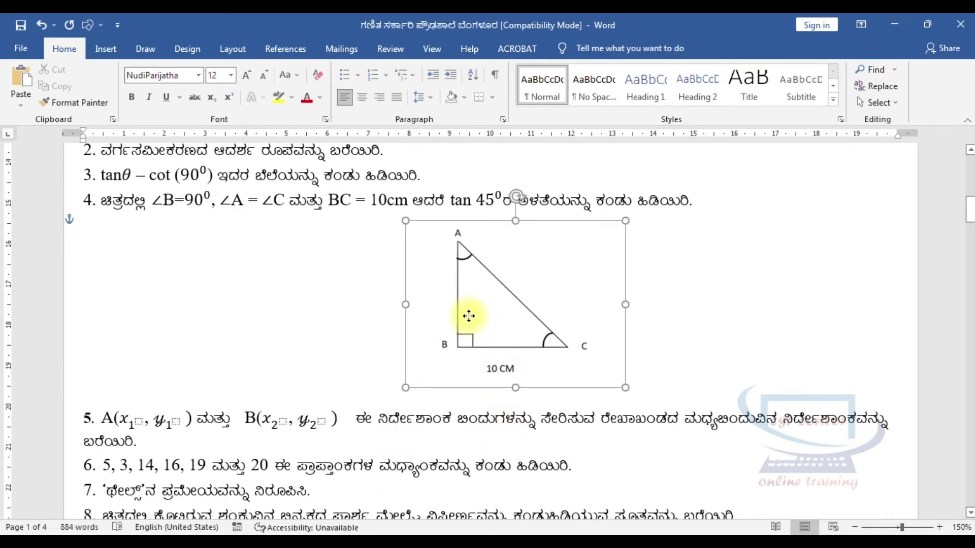
scroll(642, 366, "down", 5)
left_click(296, 280)
left_click(503, 337)
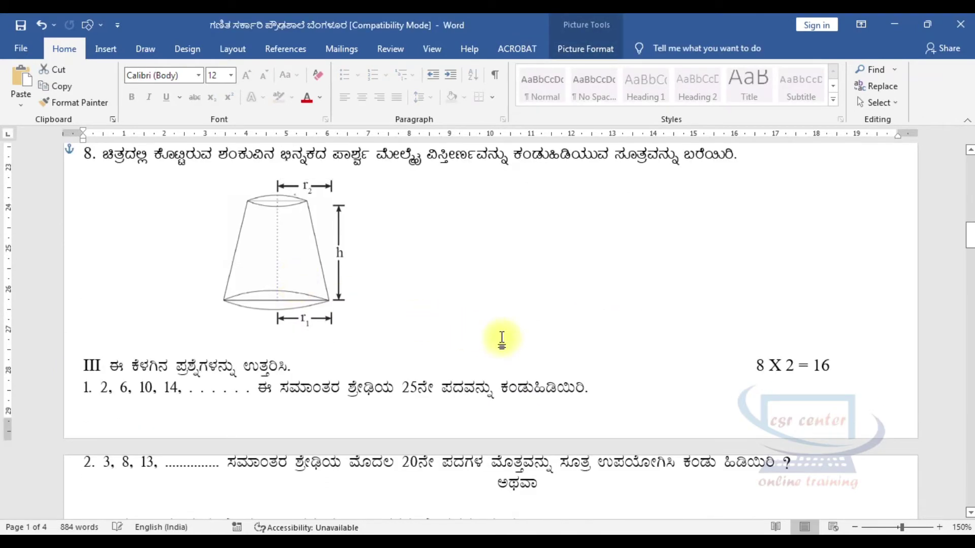
scroll(650, 401, "down", 3)
scroll(652, 402, "up", 1)
left_click(108, 236)
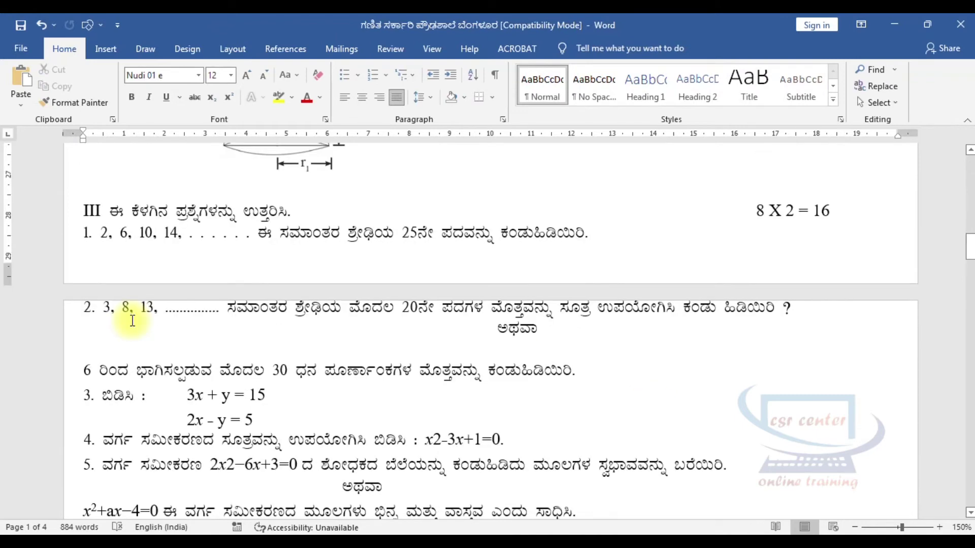
- Add a line above question 2, remove the blank line below ಅಥವಾ, and left-align ಅಥವಾ
left_click(77, 311)
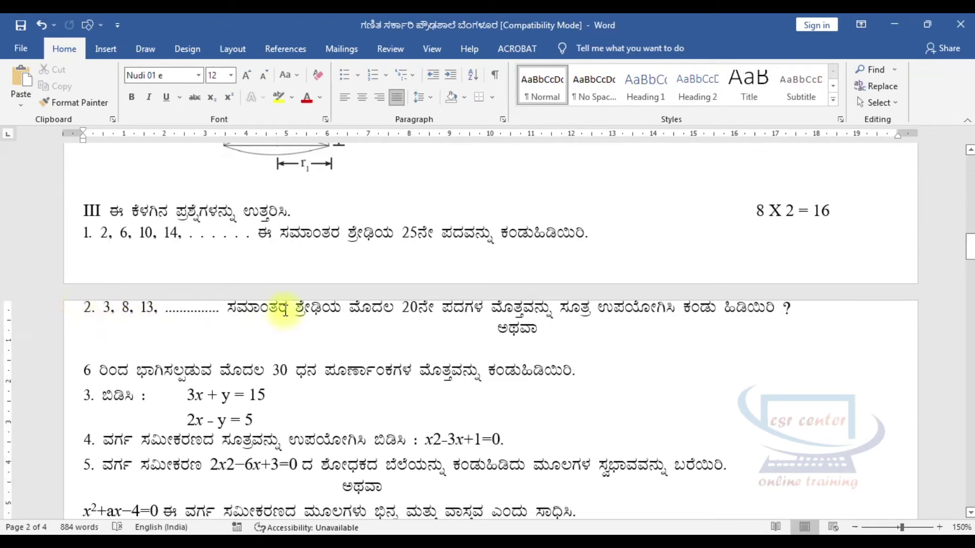
key("Return")
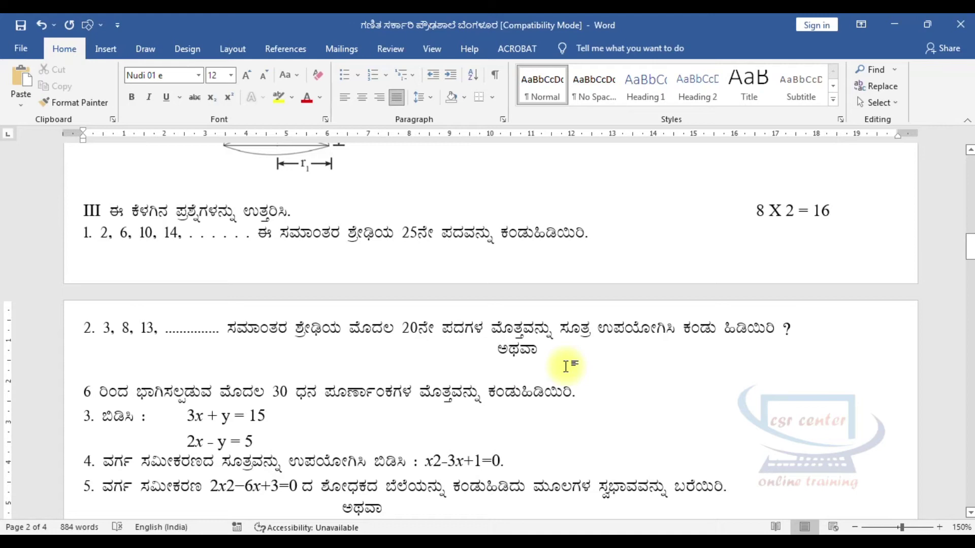
left_click(566, 365)
key("Delete")
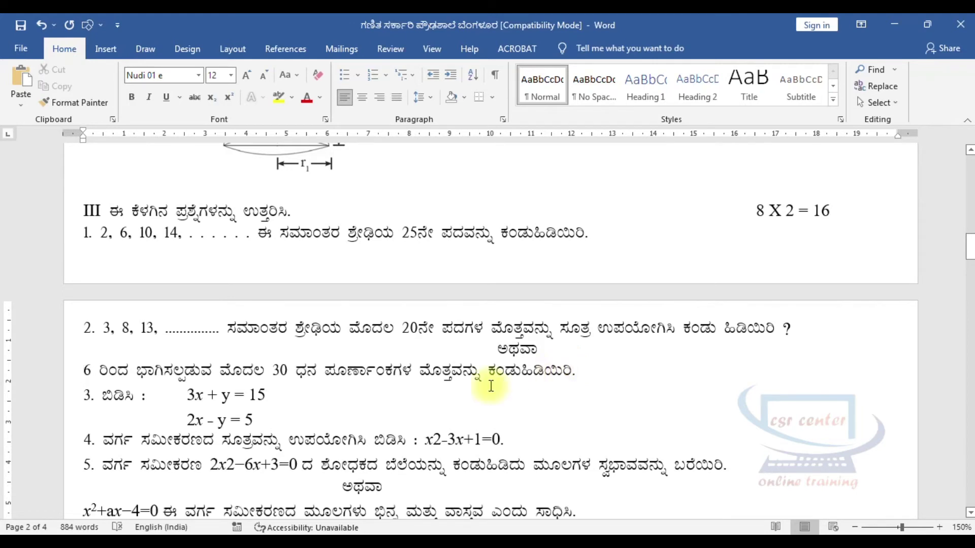
key("Up")
key("ctrl+j")
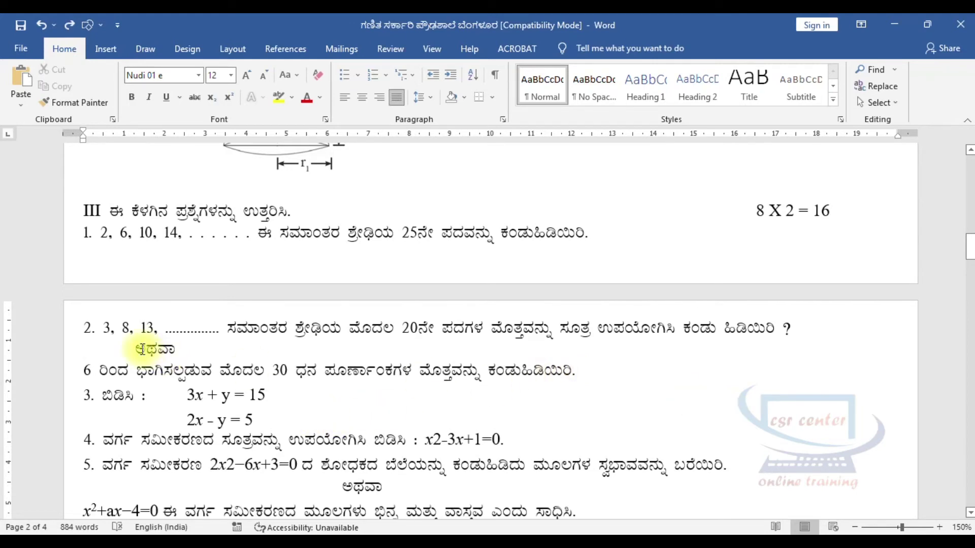
- Join the 6 ರಿಂದ alternative onto the ಅಥವಾ line, indented with tabs
left_click(85, 371)
left_click(237, 349)
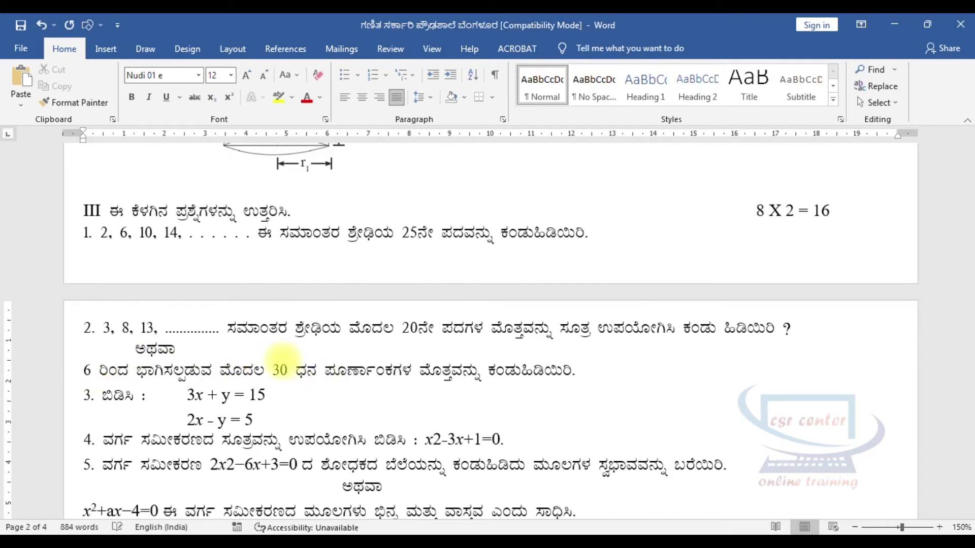
key("Delete")
key("Delete")
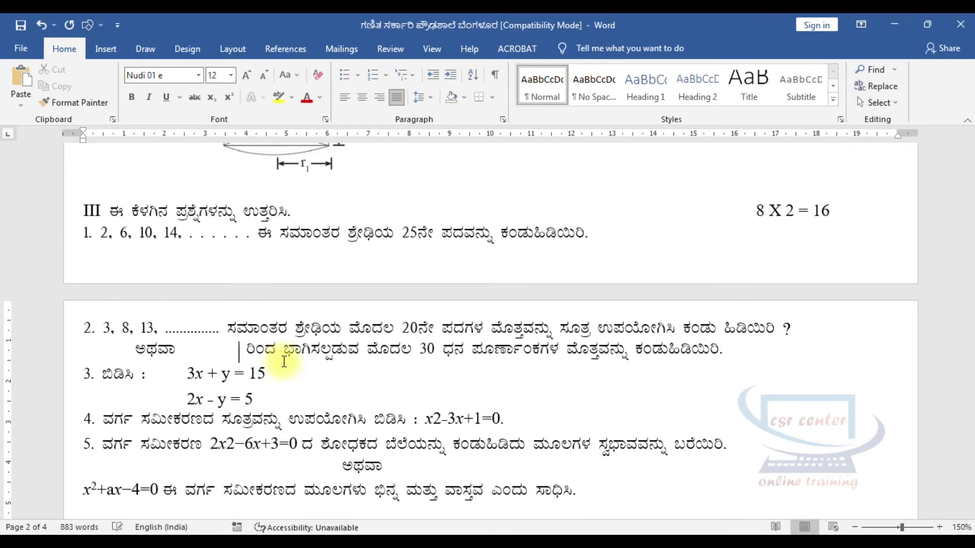
key("ctrl+z")
left_click(136, 351)
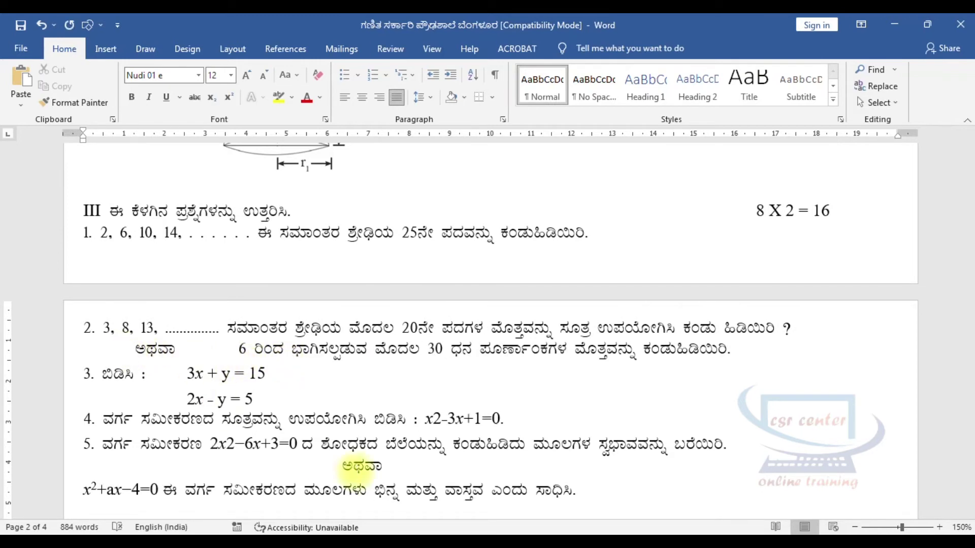
key("Tab")
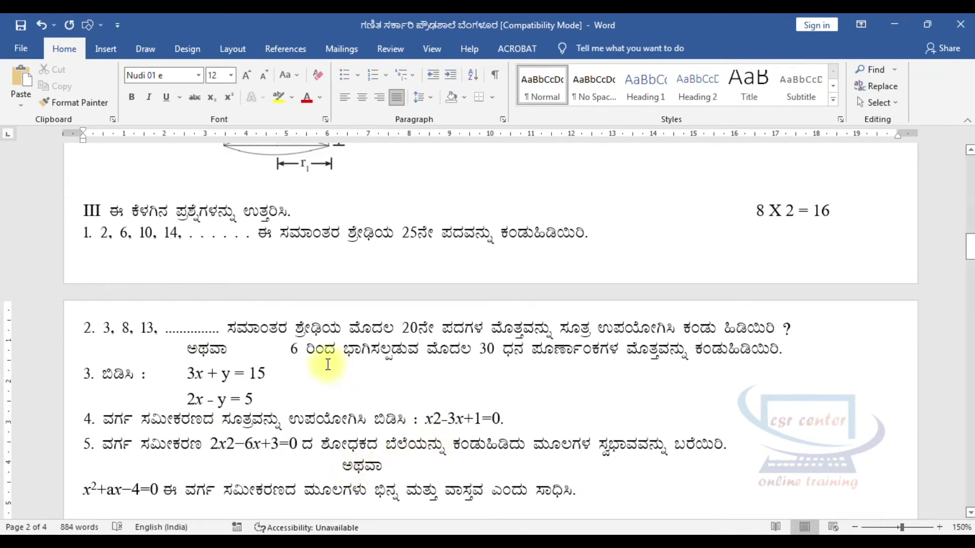
key("Tab")
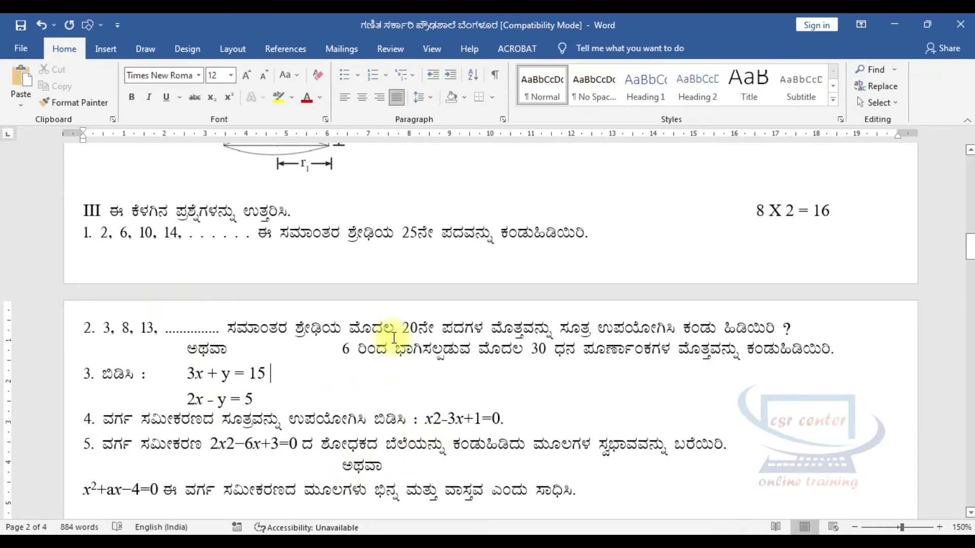
- Make the word ಅಥವಾ bold
key("Down")
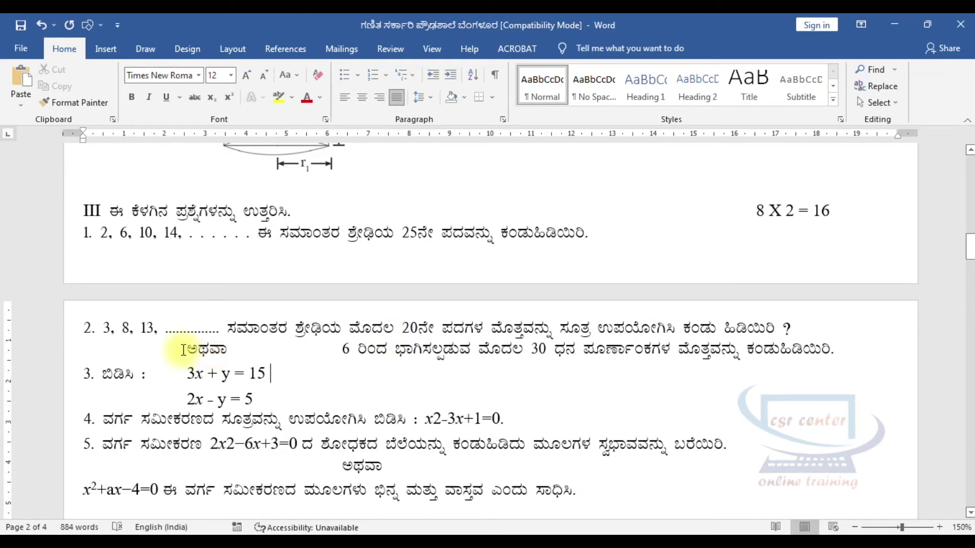
left_click_drag(183, 350, 252, 350)
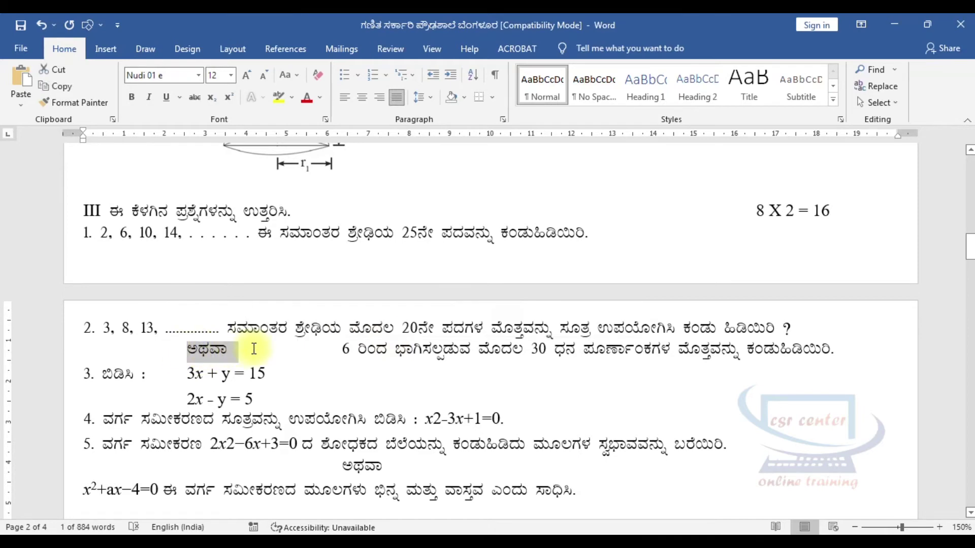
left_click(326, 381)
scroll(101, 375, "down", 3)
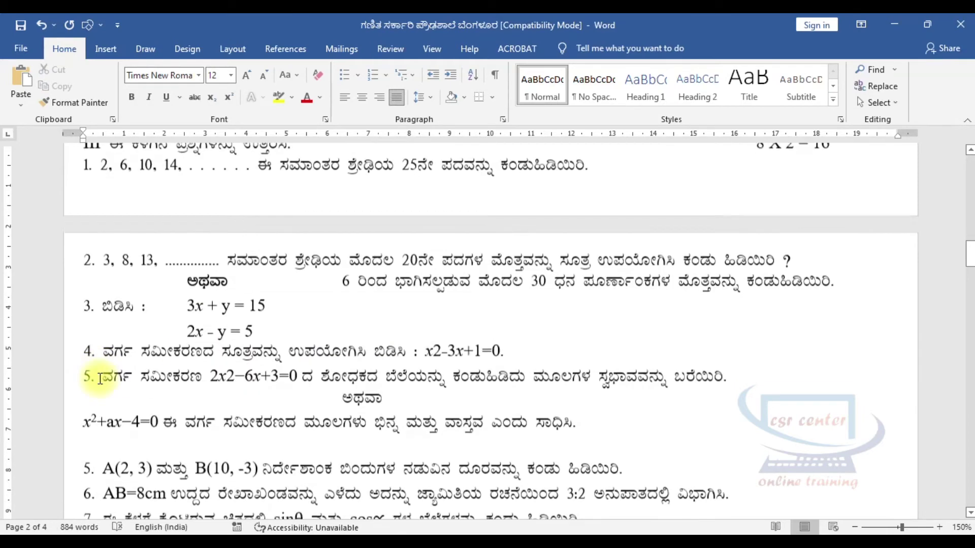
- Delete the empty line above the section IV heading
scroll(460, 362, "down", 1)
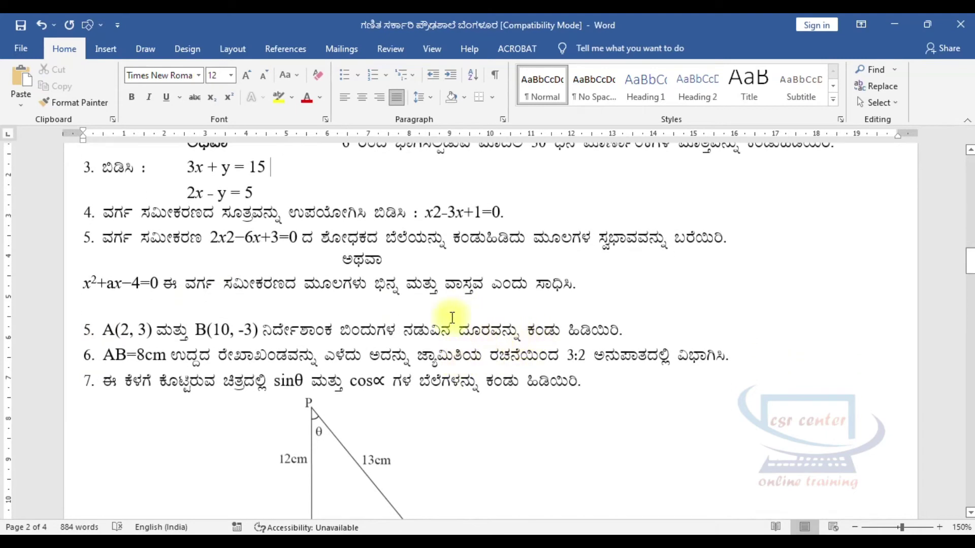
left_click(104, 307)
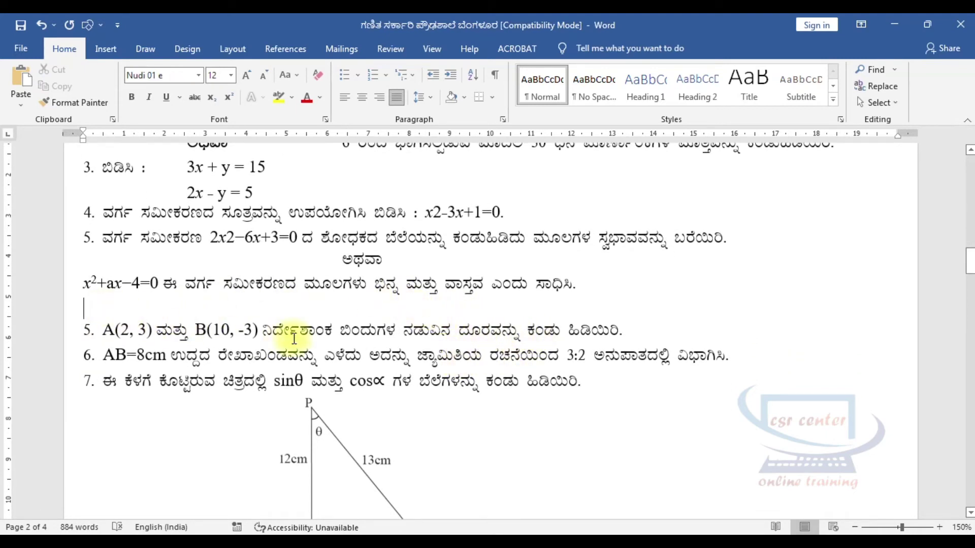
scroll(229, 338, "down", 1)
scroll(290, 341, "down", 3)
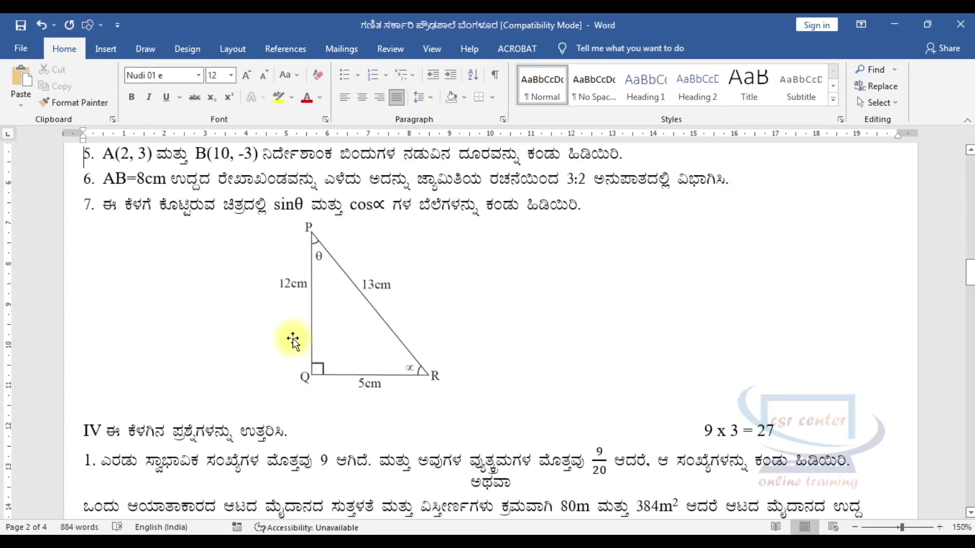
left_click(374, 354)
left_click(137, 407)
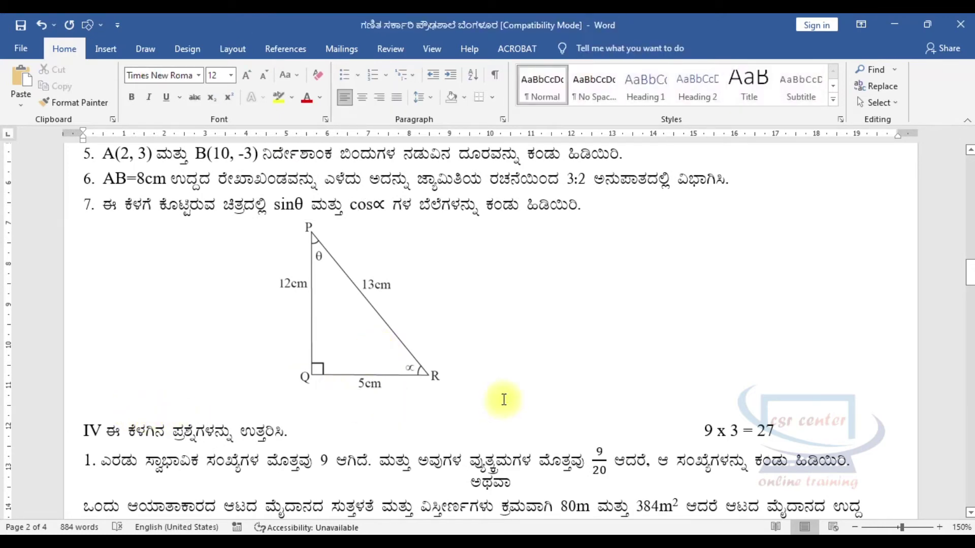
key("Delete")
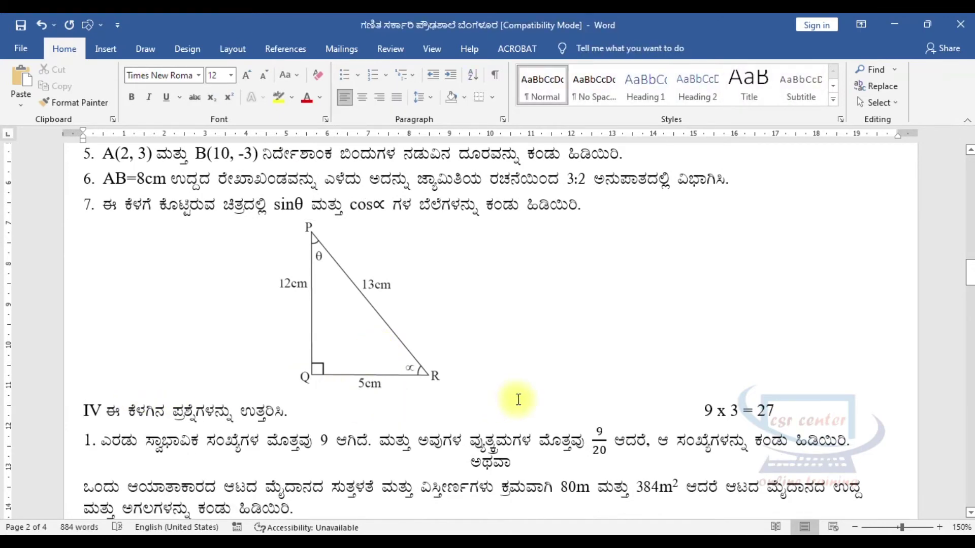
- Remove the extra spacing before ಅಥವಾ on question 2's line
scroll(626, 408, "down", 1)
scroll(625, 409, "down", 2)
scroll(523, 277, "down", 2)
left_click(523, 277)
key("BackSpace")
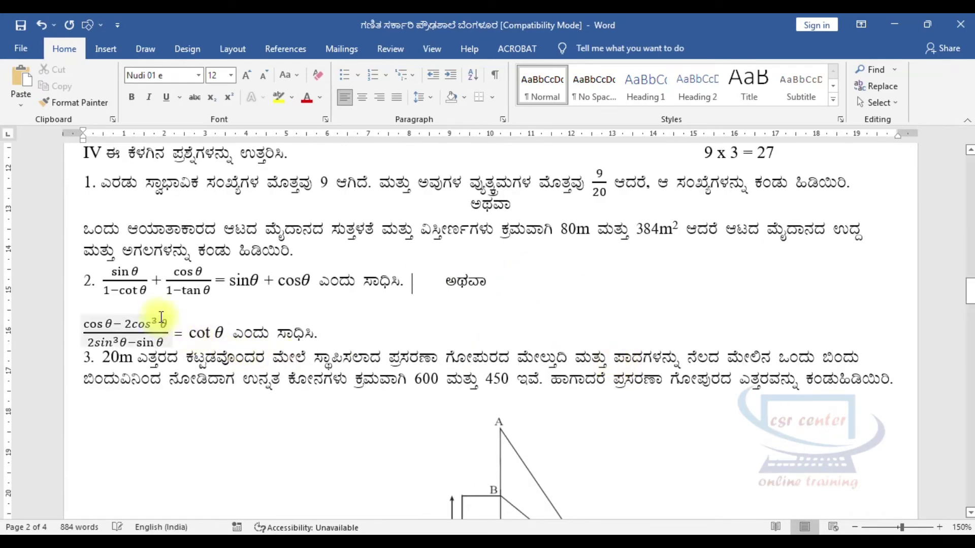
key("Return")
left_click_drag(299, 253, 739, 304)
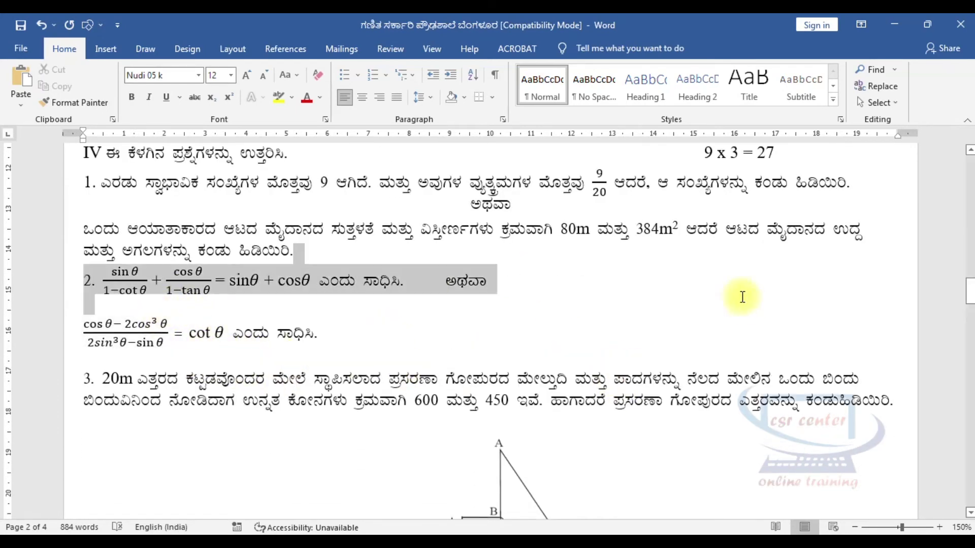
left_click(848, 261)
- Pull the cot θ identity onto question 2's line, tabbed after ಅಥವಾ
left_click(598, 284)
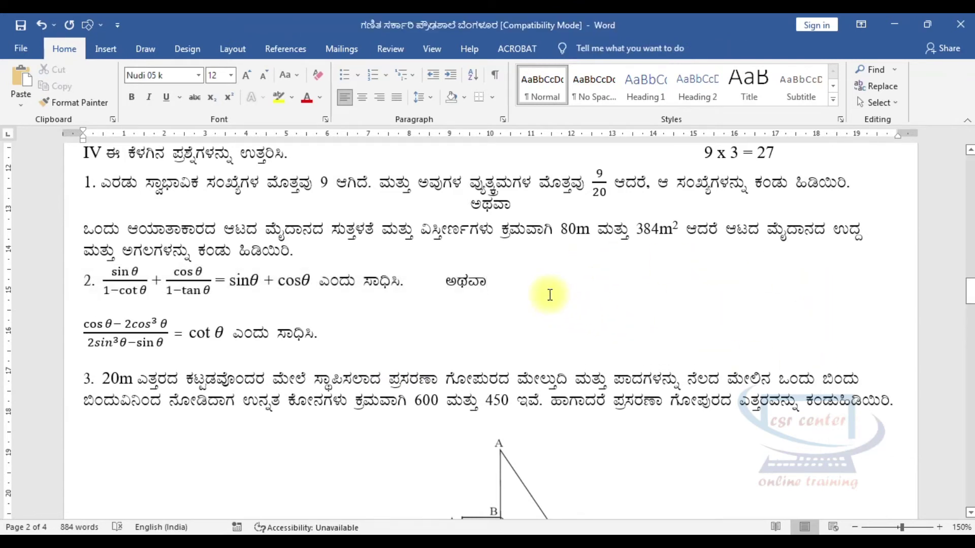
key("Delete")
key("Delete")
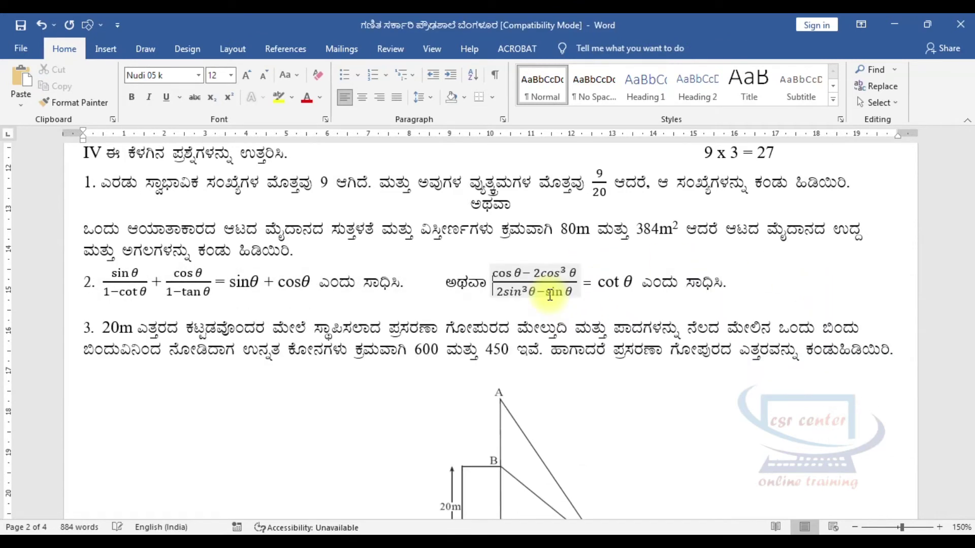
key("Tab")
left_click(777, 408)
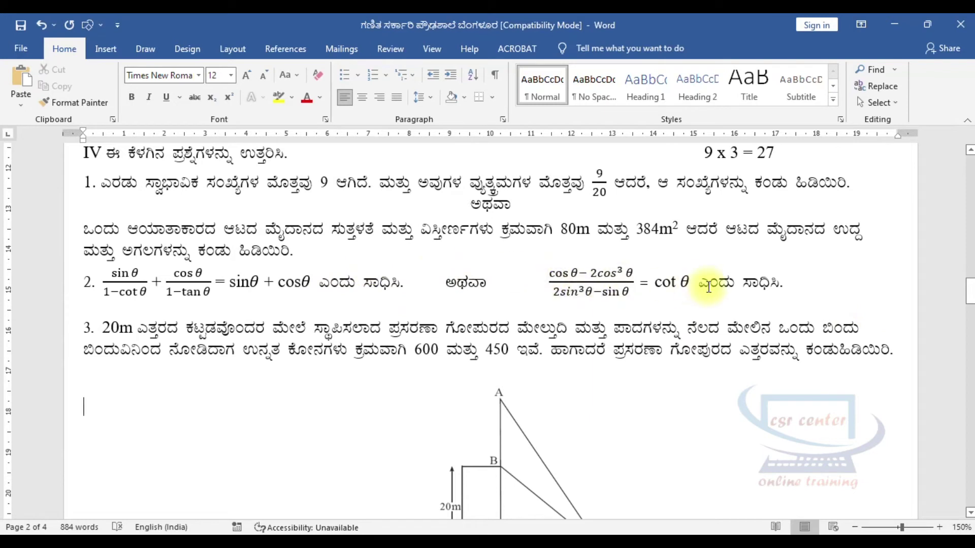
- Make ಅಥವಾ bold on question 2's line
double_click(443, 281)
left_click(136, 100)
left_click(452, 309)
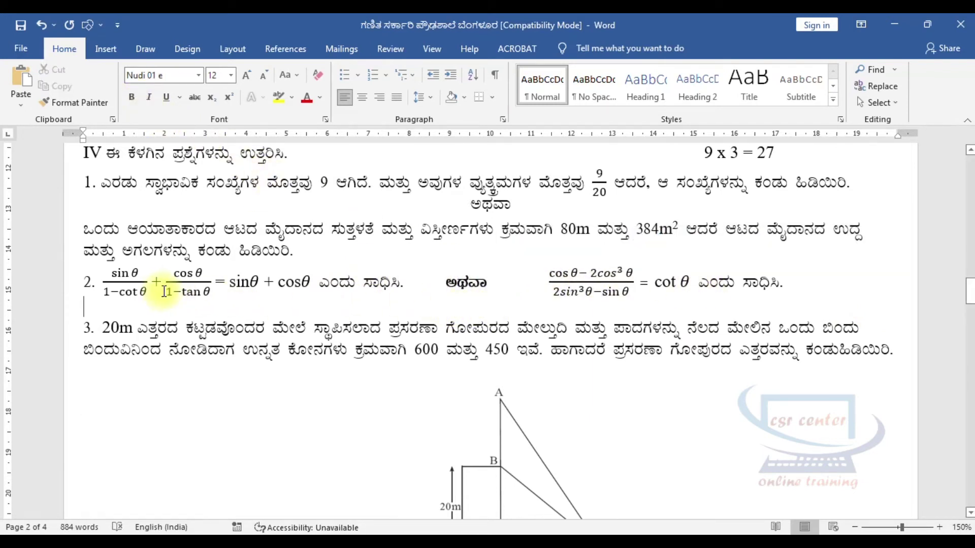
scroll(747, 304, "down", 3)
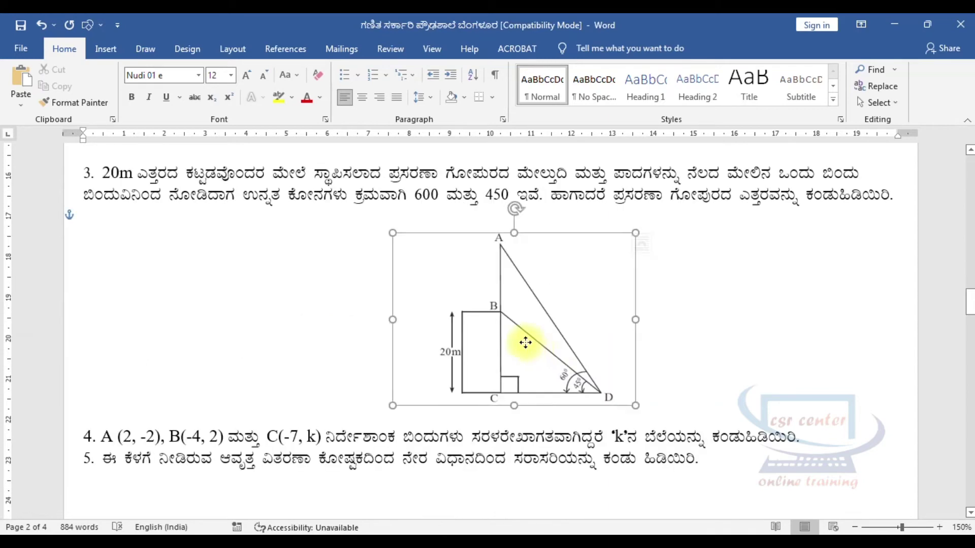
- Delete the empty line above item 4, below the tower diagram of item 3
left_click(582, 339)
left_click(674, 335)
left_click(130, 406)
scroll(228, 407, "down", 2)
key("Delete")
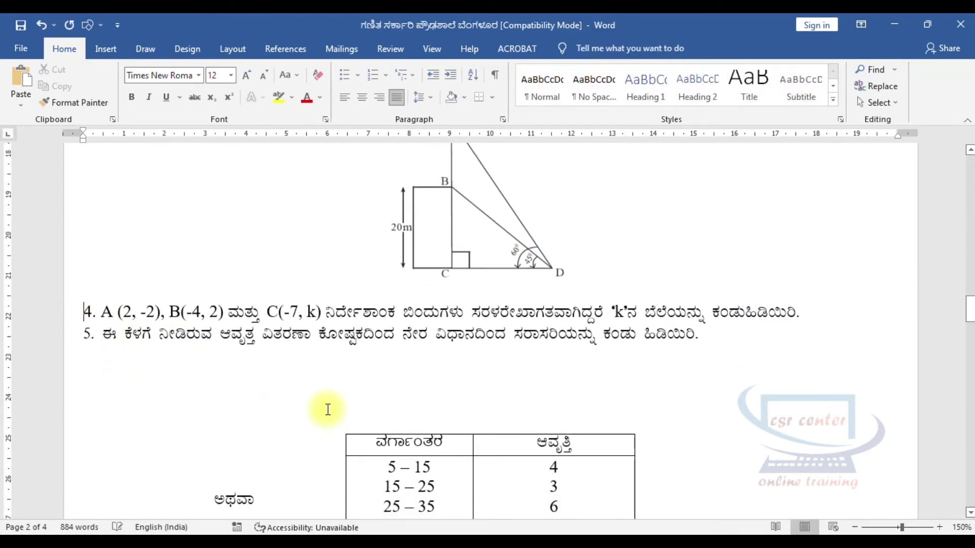
scroll(327, 409, "down", 3)
- Pull the first table up under its question and put ಅಥವಾ centred on its own line below it
left_click_drag(339, 274, 330, 207)
scroll(376, 370, "down", 3)
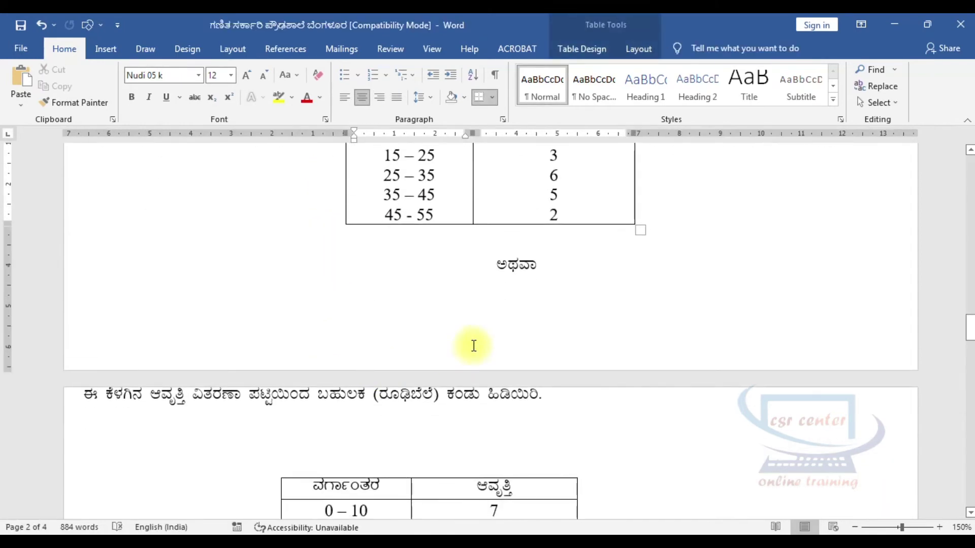
key("Return")
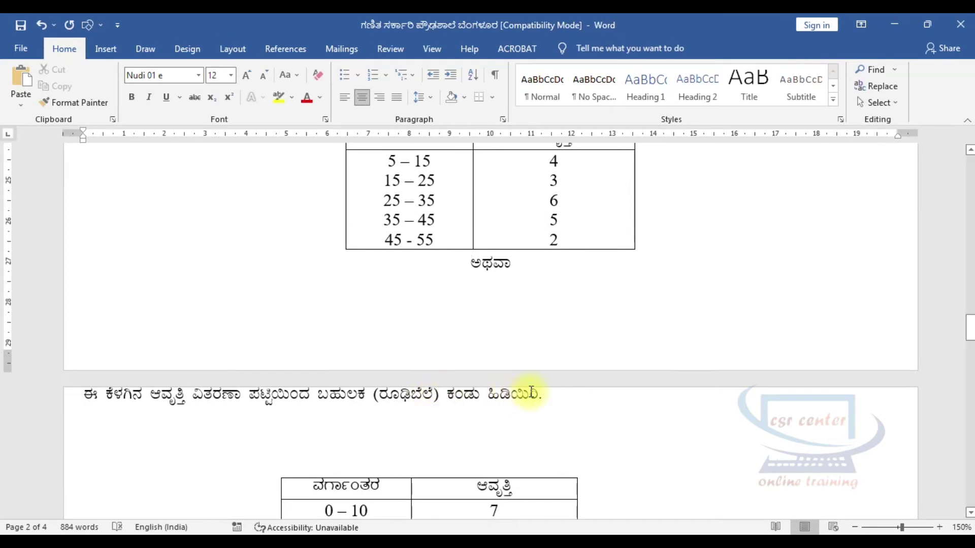
scroll(504, 279, "down", 3)
- Move the class-interval frequency table and the wheat-yield table up under their questions
left_click(290, 338)
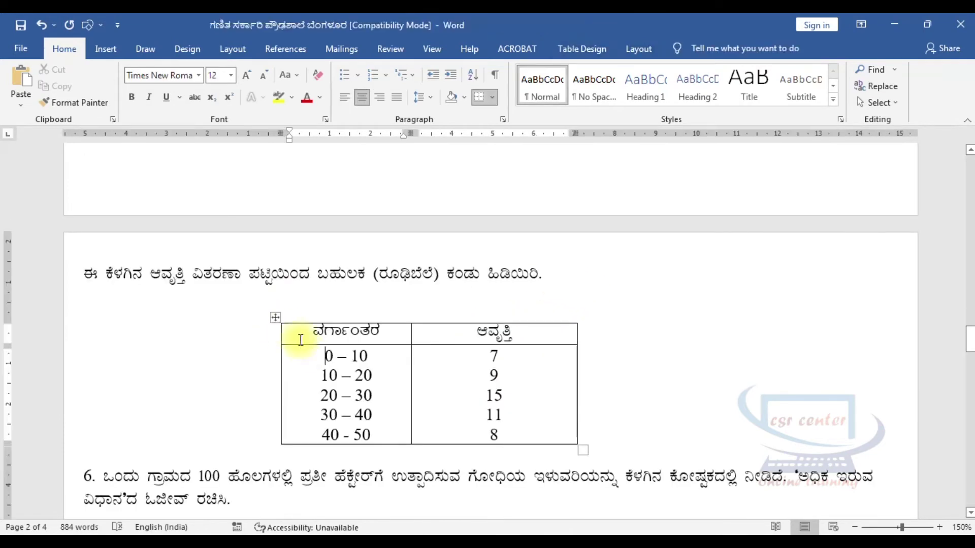
left_click_drag(276, 320, 345, 296)
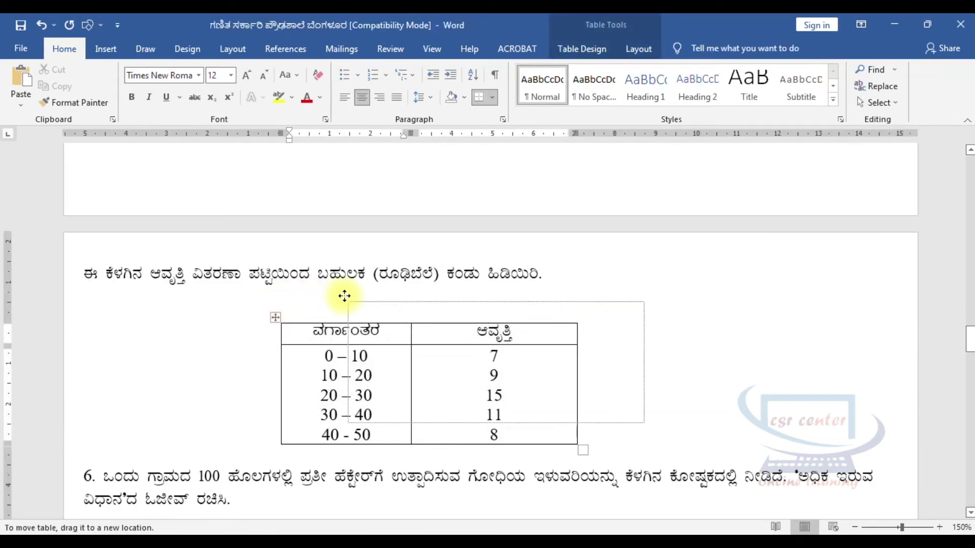
left_click(751, 387)
scroll(751, 388, "down", 4)
scroll(359, 326, "down", 1)
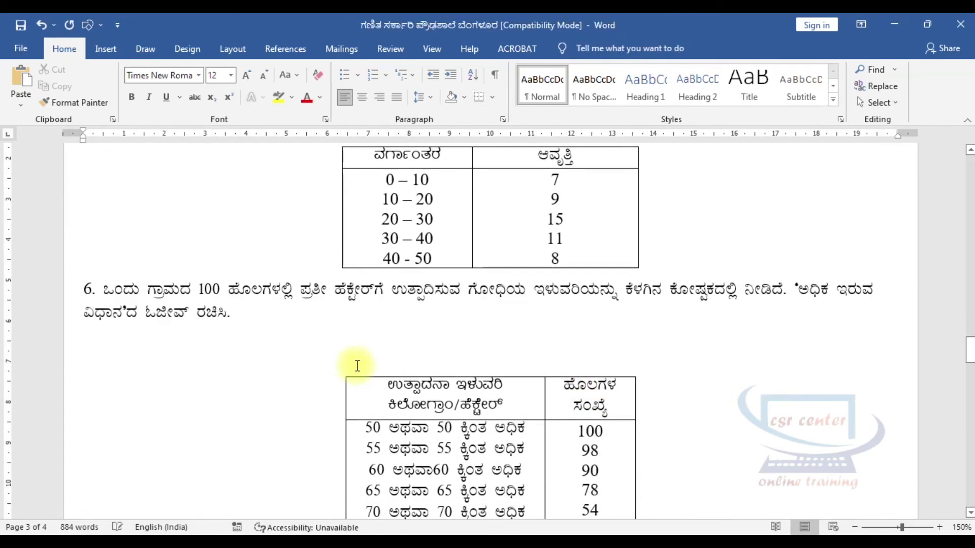
scroll(348, 343, "down", 2)
left_click_drag(340, 268, 345, 216)
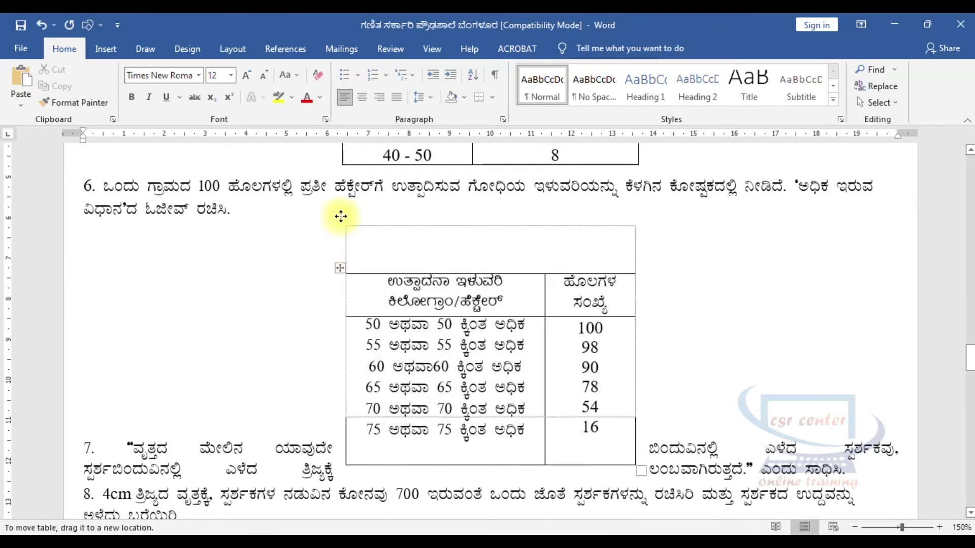
left_click(713, 355)
scroll(714, 355, "down", 4)
scroll(714, 355, "down", 5)
scroll(714, 355, "down", 2)
scroll(714, 355, "down", 4)
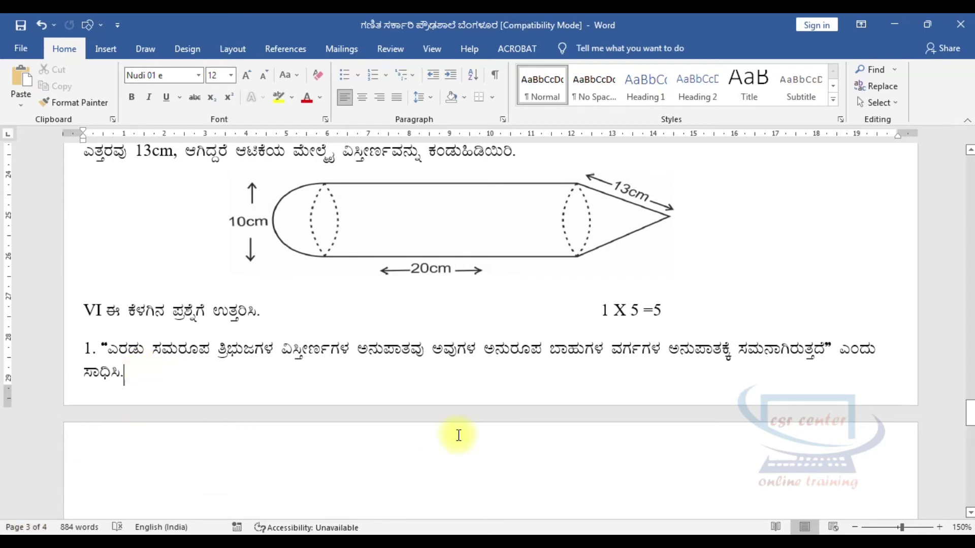
- Delete the empty fourth page at the end of the paper
key("Delete")
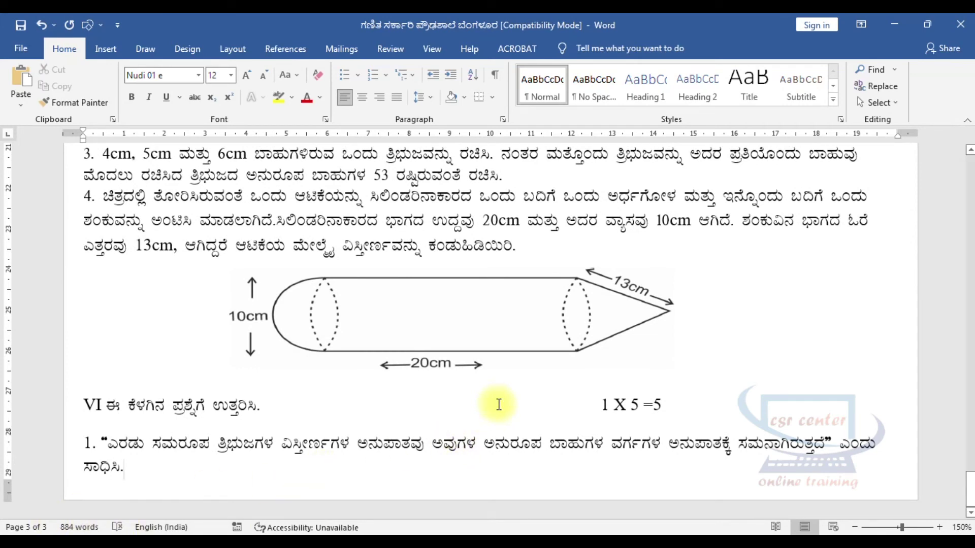
scroll(499, 403, "up", 2)
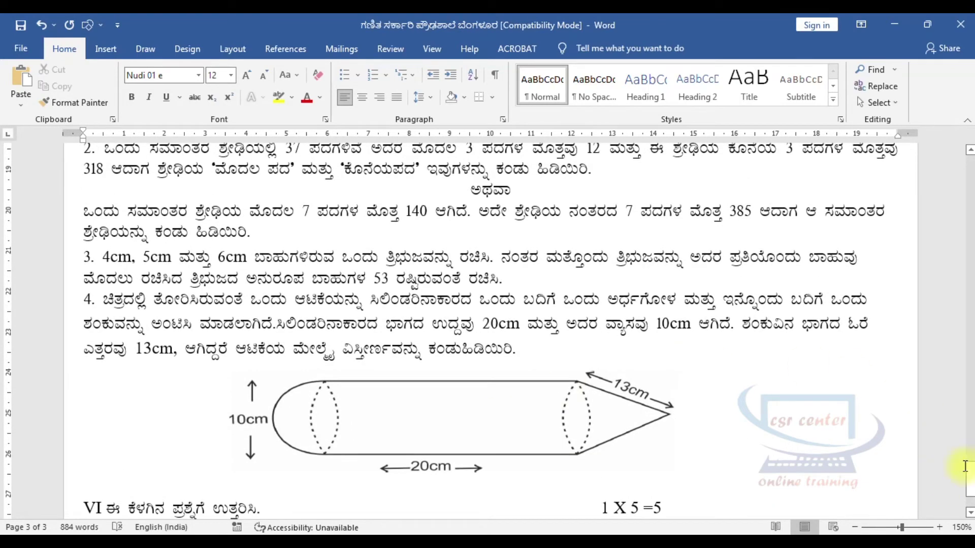
left_click_drag(969, 482, 969, 153)
scroll(810, 213, "down", 5)
scroll(809, 213, "down", 3)
- Tab the section II total 8 X 1 = 8 further right toward the margin
left_click(692, 257)
key("Tab")
key("Tab")
key("Tab")
key("BackSpace")
key("BackSpace")
scroll(843, 356, "up", 5)
scroll(842, 357, "up", 2)
key("Tab")
scroll(840, 357, "down", 2)
scroll(840, 357, "down", 1)
scroll(841, 358, "down", 4)
scroll(840, 358, "down", 4)
scroll(837, 360, "down", 2)
scroll(563, 354, "down", 10)
scroll(564, 354, "down", 4)
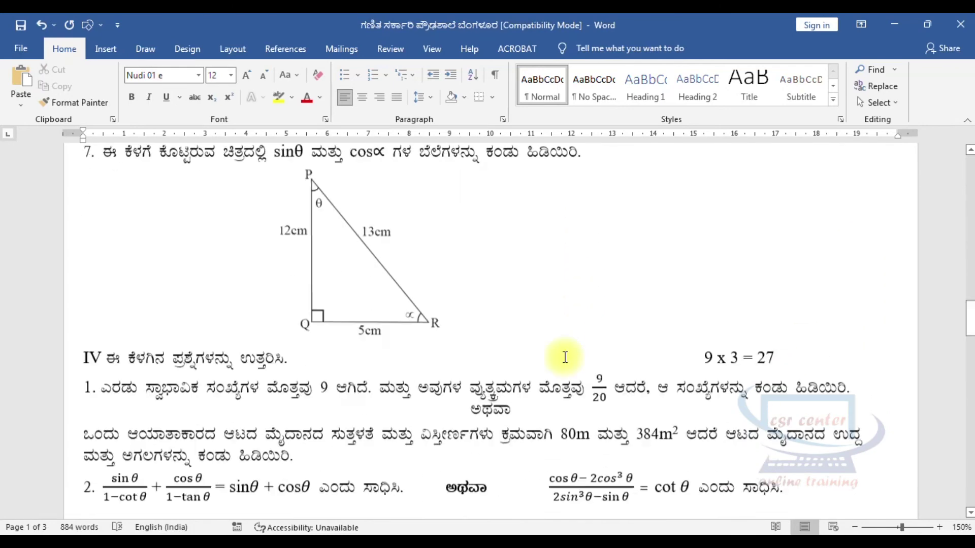
scroll(563, 355, "down", 3)
- Tab the 4 X 4 = 16 mark total further right, then return to the document start
left_click(744, 311)
scroll(745, 361, "down", 1)
scroll(745, 361, "down", 4)
scroll(744, 361, "down", 4)
scroll(745, 361, "down", 5)
scroll(744, 362, "down", 5)
scroll(741, 366, "down", 5)
scroll(746, 356, "down", 4)
scroll(710, 315, "down", 1)
left_click(652, 270)
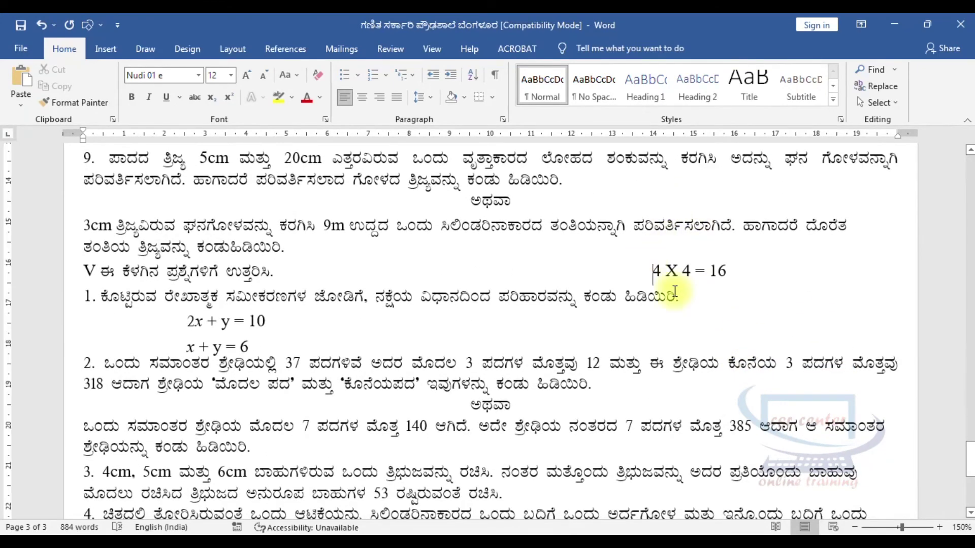
key("Tab")
key("ctrl+Home")
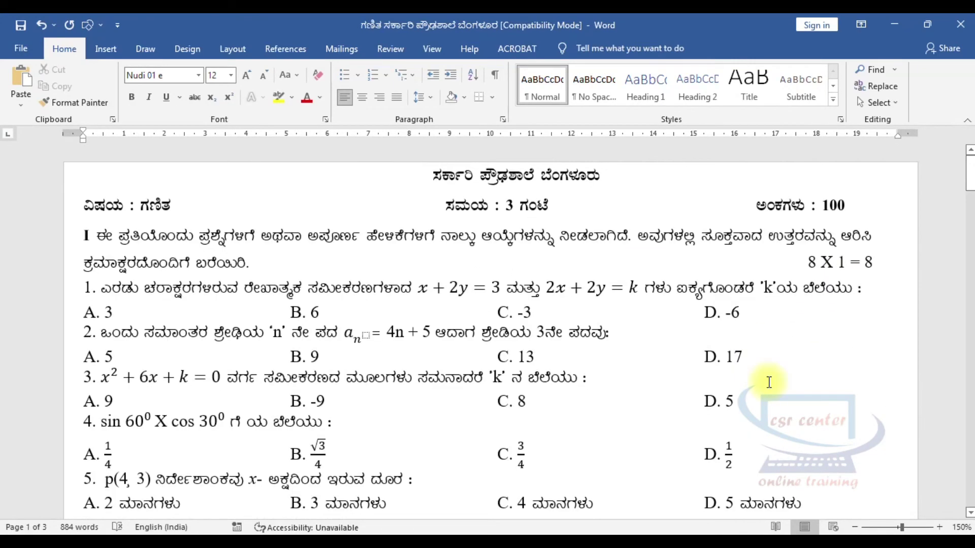
- Make section I's instruction paragraph bold
mouse_move(85, 235)
left_mouse_down()
mouse_move(552, 237)
mouse_move(883, 267)
left_mouse_up()
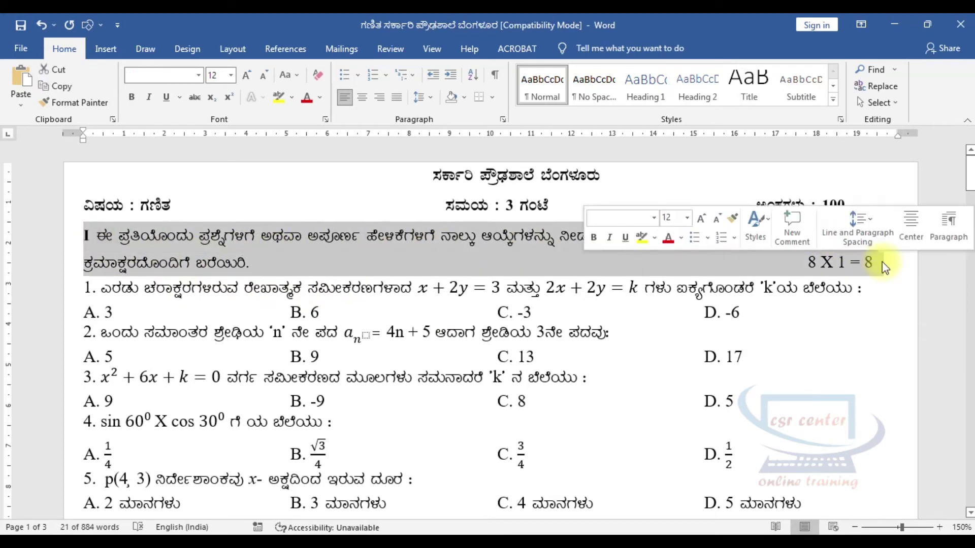
key("ctrl+b")
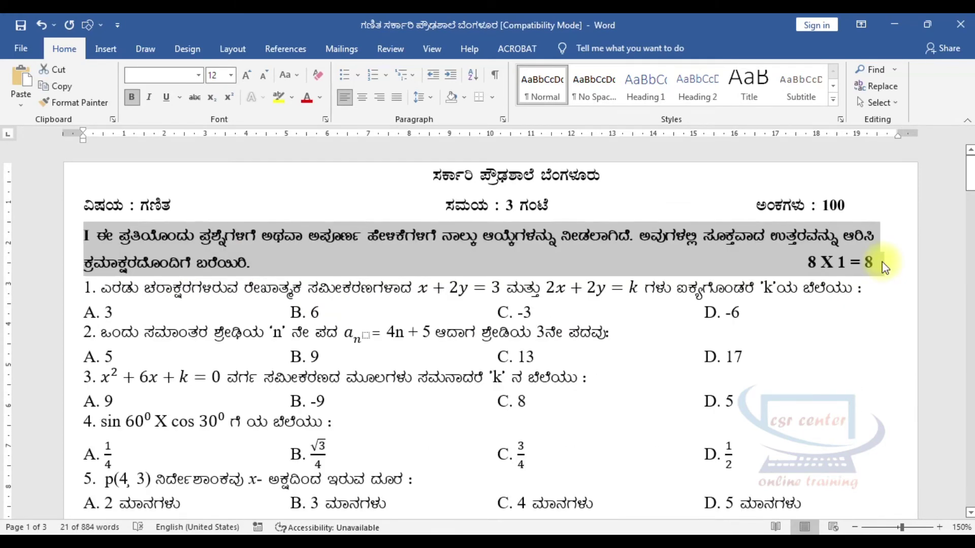
scroll(882, 337, "down", 5)
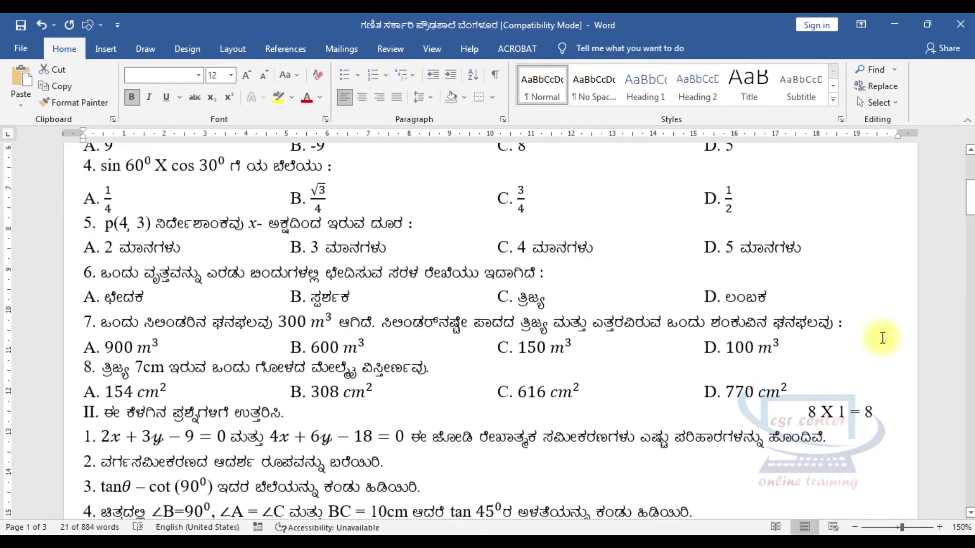
left_click(858, 382)
scroll(858, 382, "down", 2)
- Bold the section II and section III heading lines
mouse_move(84, 254)
left_mouse_down()
mouse_move(86, 279)
mouse_move(737, 286)
mouse_move(848, 281)
mouse_move(891, 255)
left_mouse_up()
key("ctrl+b")
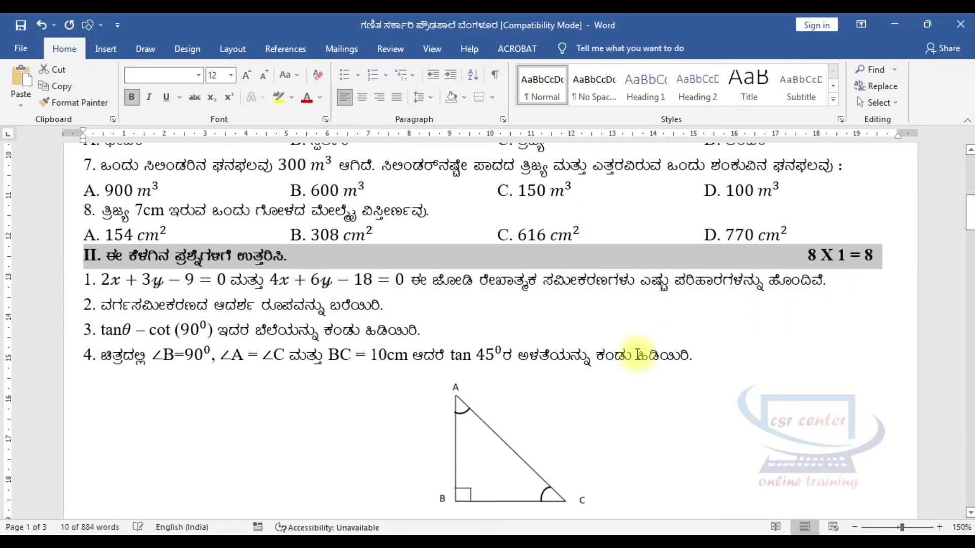
scroll(637, 354, "down", 10)
left_click_drag(84, 262, 896, 262)
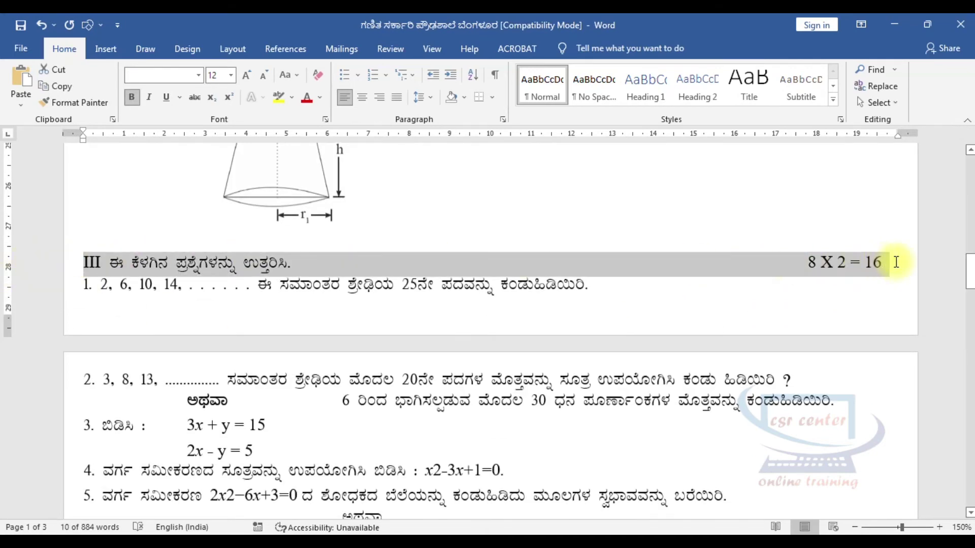
key("ctrl+b")
scroll(371, 365, "down", 3)
scroll(359, 369, "down", 10)
scroll(359, 369, "down", 2)
- Bold the section IV and section V heading lines, including their mark totals
left_click_drag(94, 250, 899, 268)
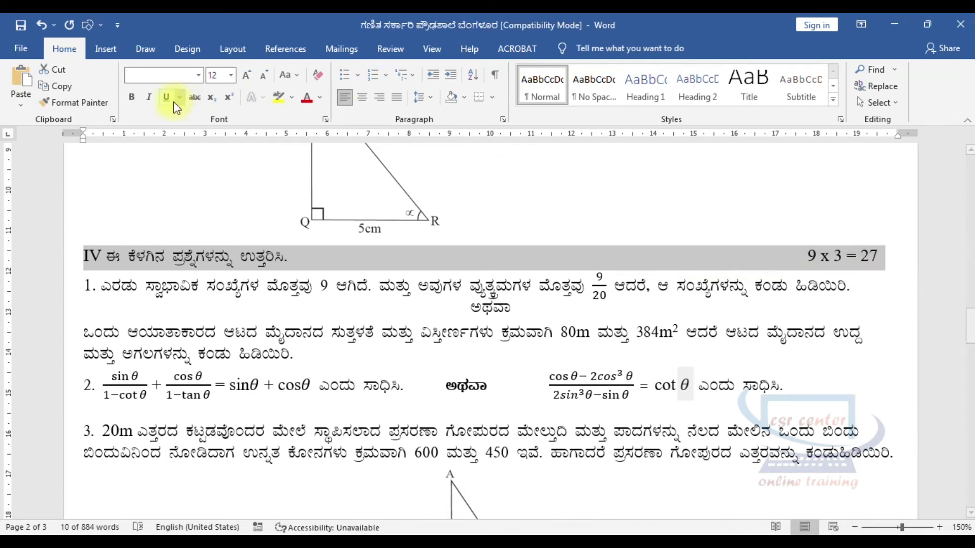
left_click(131, 98)
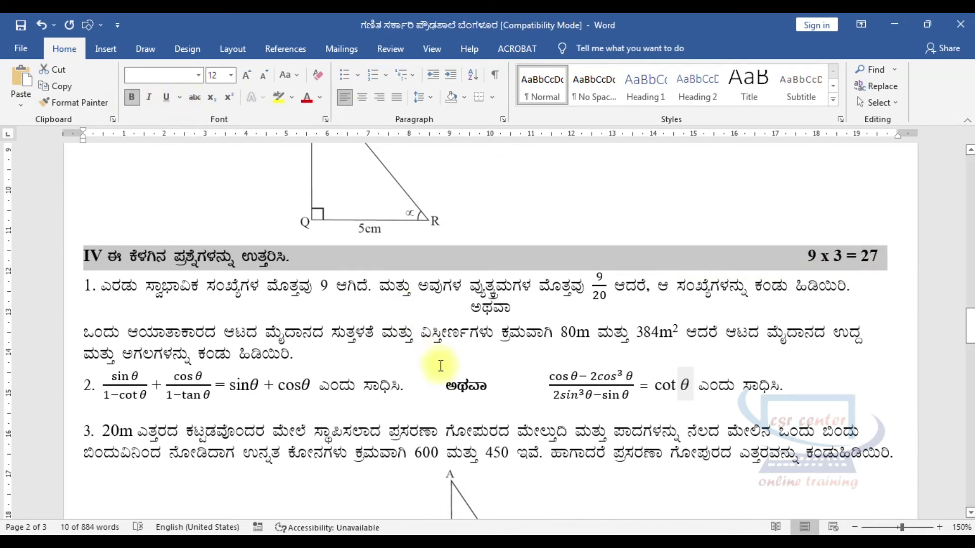
scroll(437, 365, "down", 5)
scroll(437, 365, "down", 5)
scroll(441, 366, "down", 10)
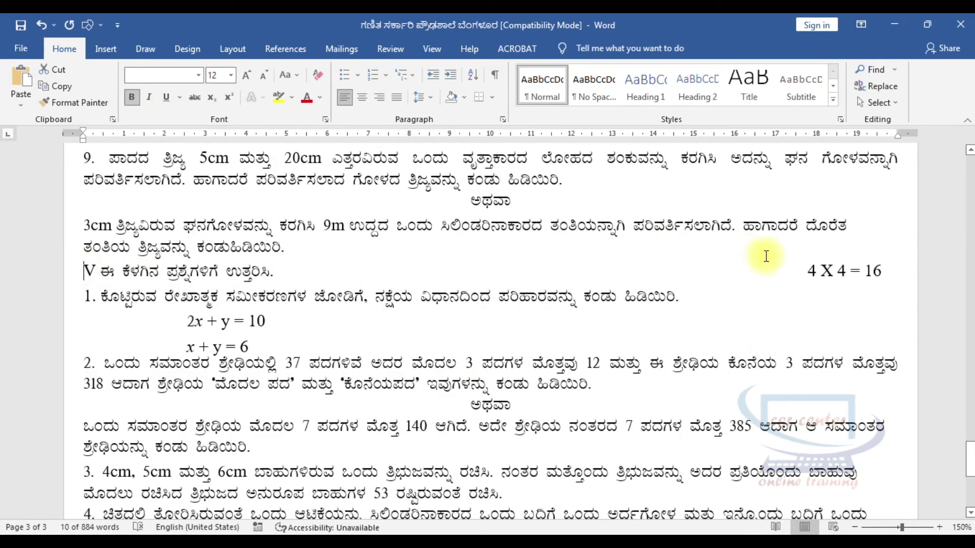
left_click_drag(84, 271, 892, 274)
key("ctrl+b")
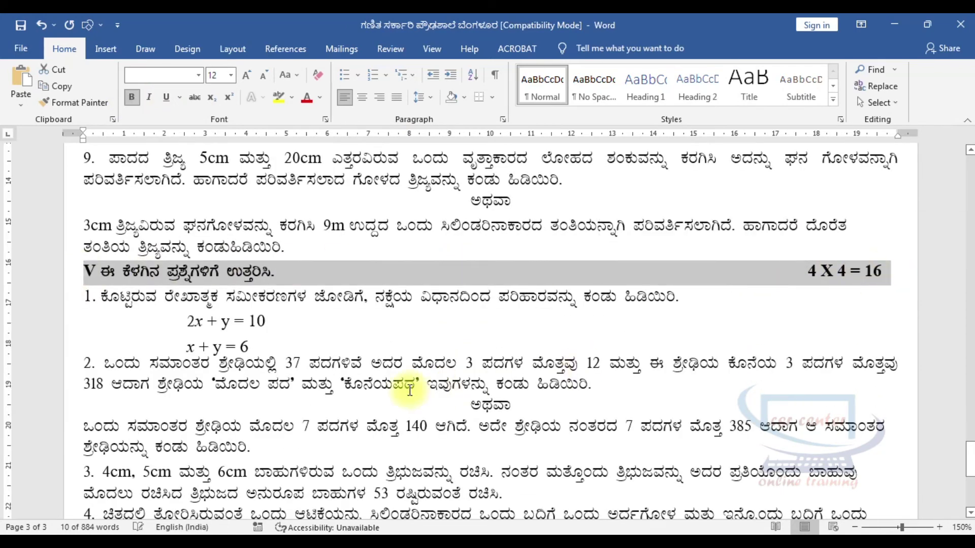
scroll(406, 391, "down", 5)
scroll(356, 385, "down", 1)
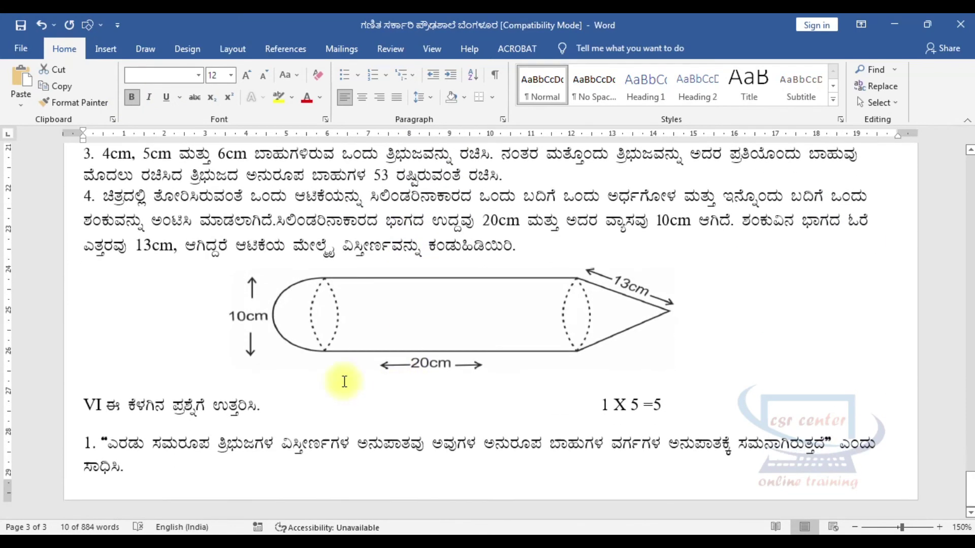
- Select the section VI heading line with its 1 X 5 = 5 total, then return to the top
triple_click(296, 411)
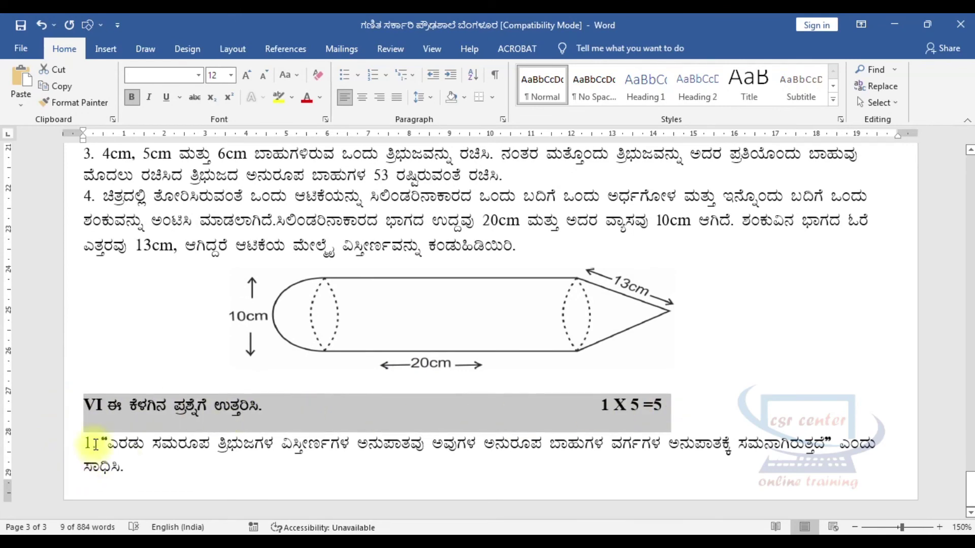
left_click(90, 444)
scroll(173, 449, "up", 4)
scroll(172, 450, "down", 2)
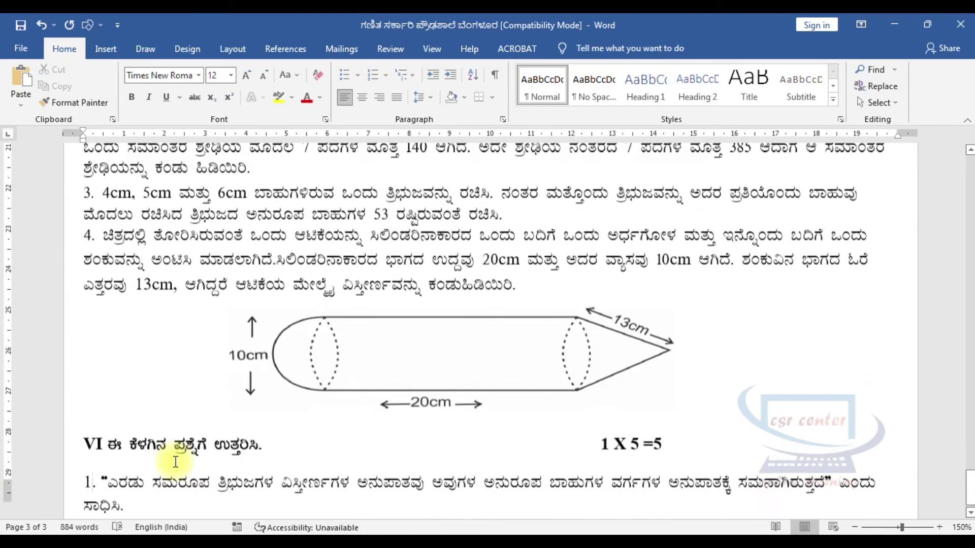
scroll(173, 455, "down", 2)
key("ctrl+Home")
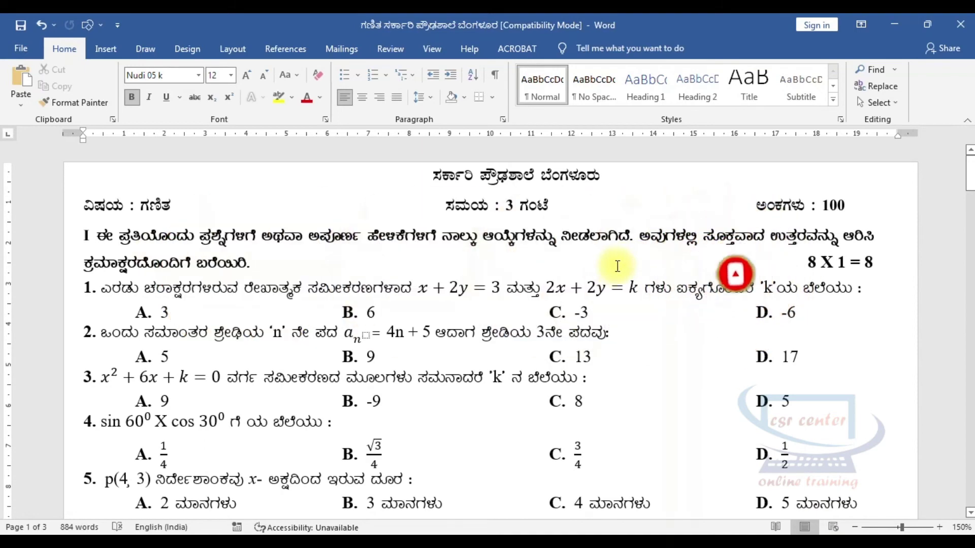
left_click(630, 288)
scroll(629, 287, "down", 1)
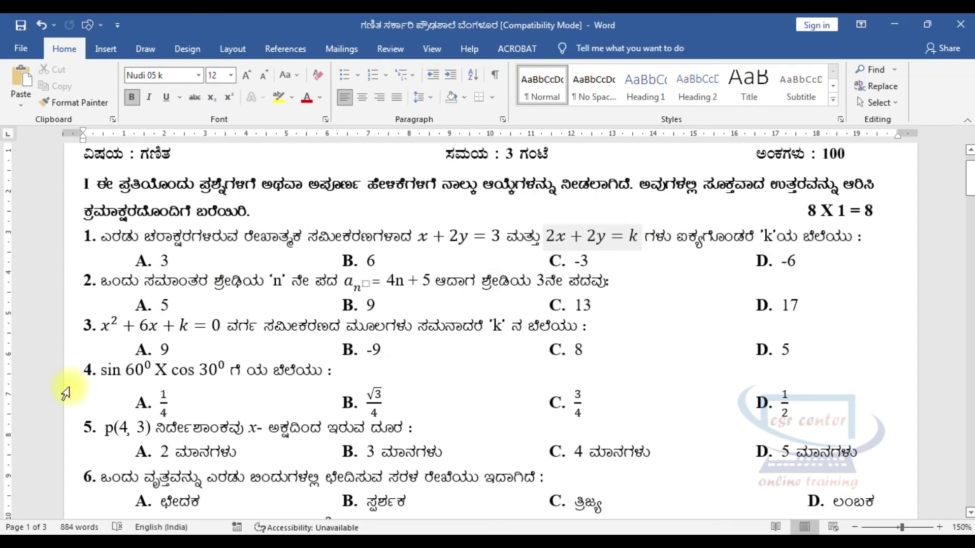
left_click(136, 260)
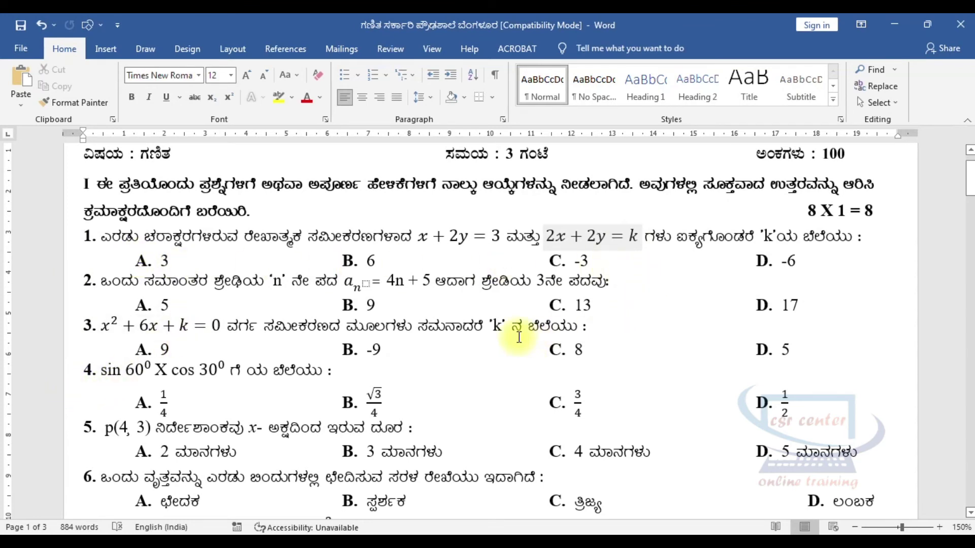
scroll(711, 399, "down", 2)
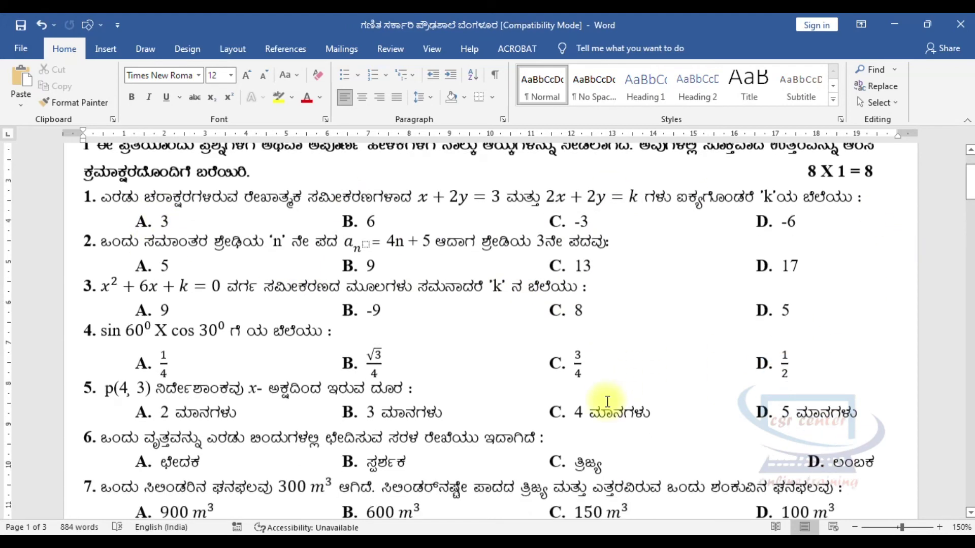
scroll(180, 305, "up", 1)
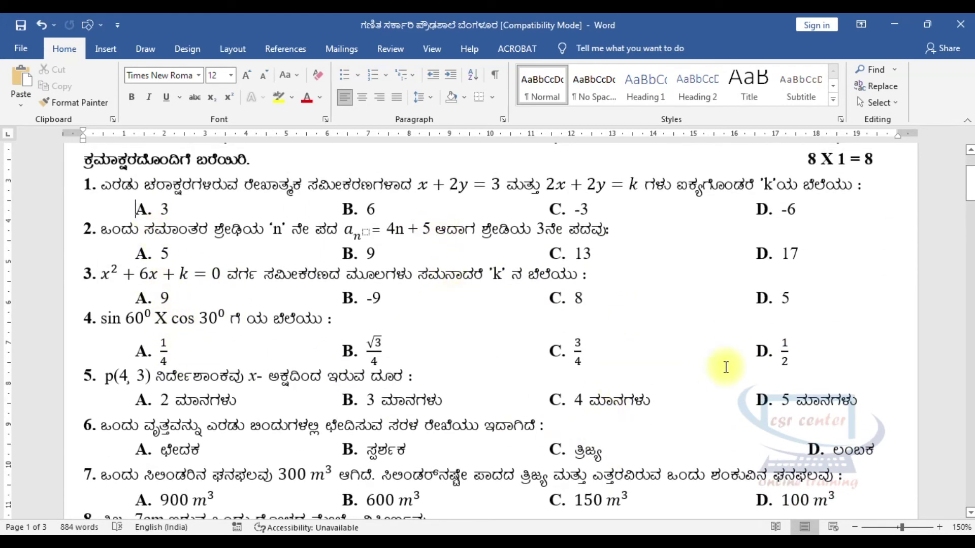
scroll(726, 367, "down", 1)
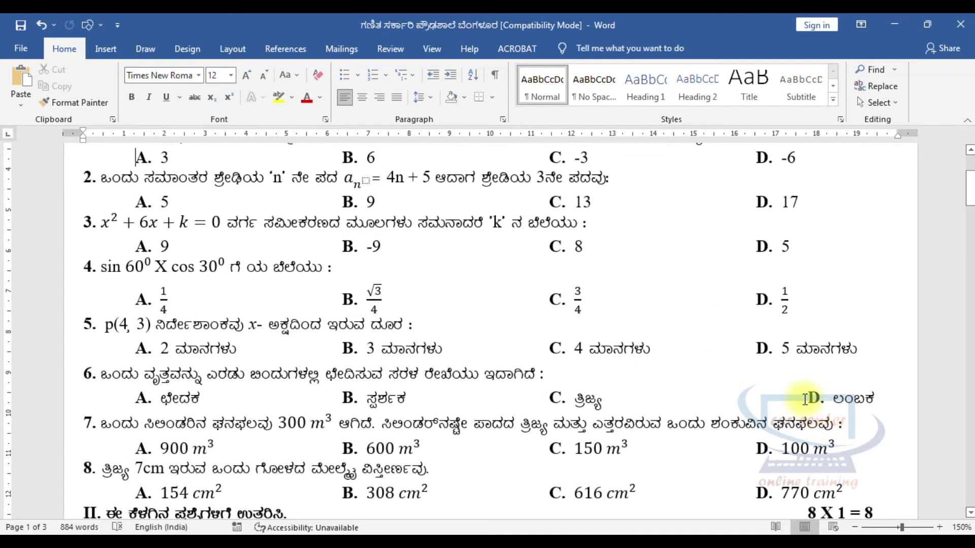
scroll(707, 370, "down", 6)
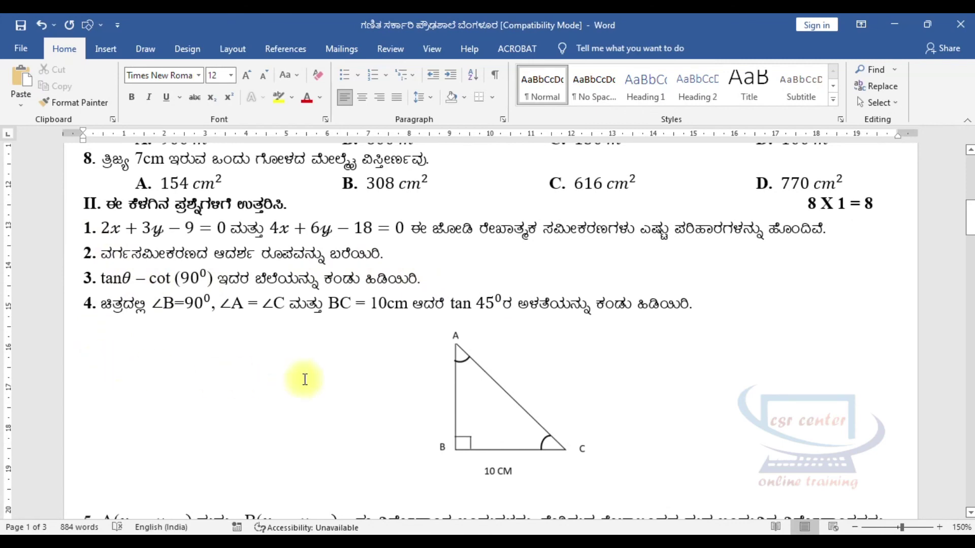
scroll(305, 379, "down", 3)
scroll(305, 379, "down", 2)
scroll(305, 379, "down", 1)
scroll(305, 380, "down", 3)
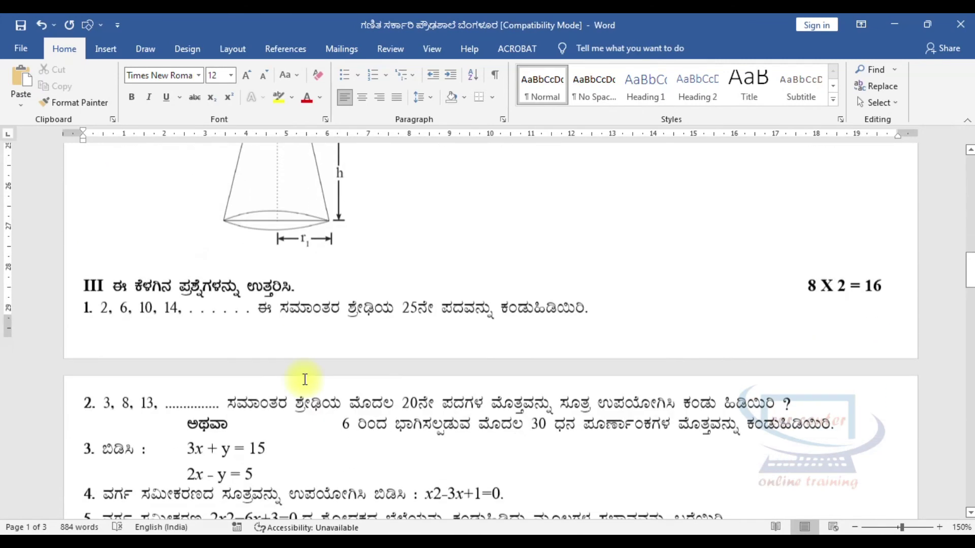
scroll(778, 363, "down", 5)
scroll(774, 360, "down", 5)
scroll(772, 359, "down", 1)
scroll(668, 337, "down", 4)
scroll(669, 340, "down", 3)
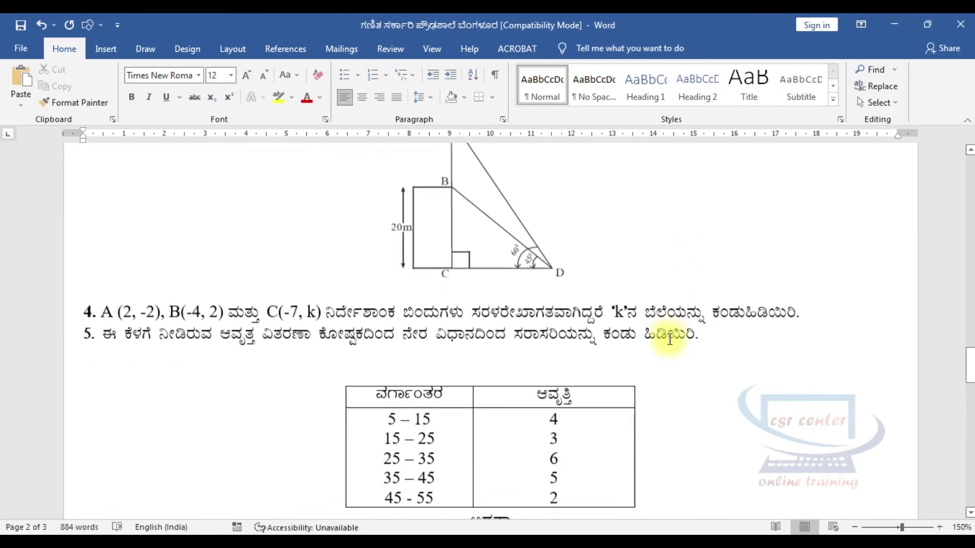
scroll(669, 339, "down", 5)
scroll(670, 339, "down", 3)
scroll(669, 339, "down", 5)
scroll(670, 339, "down", 4)
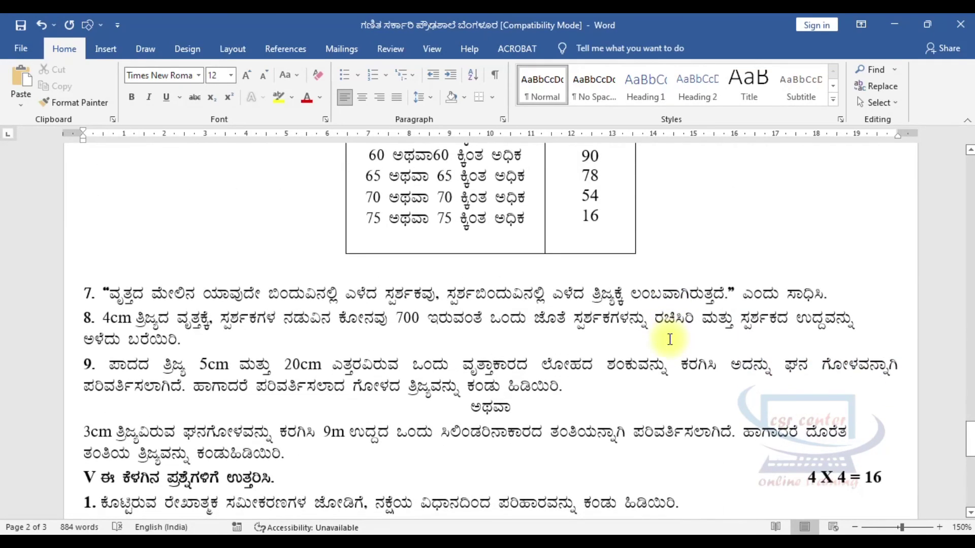
scroll(670, 339, "down", 4)
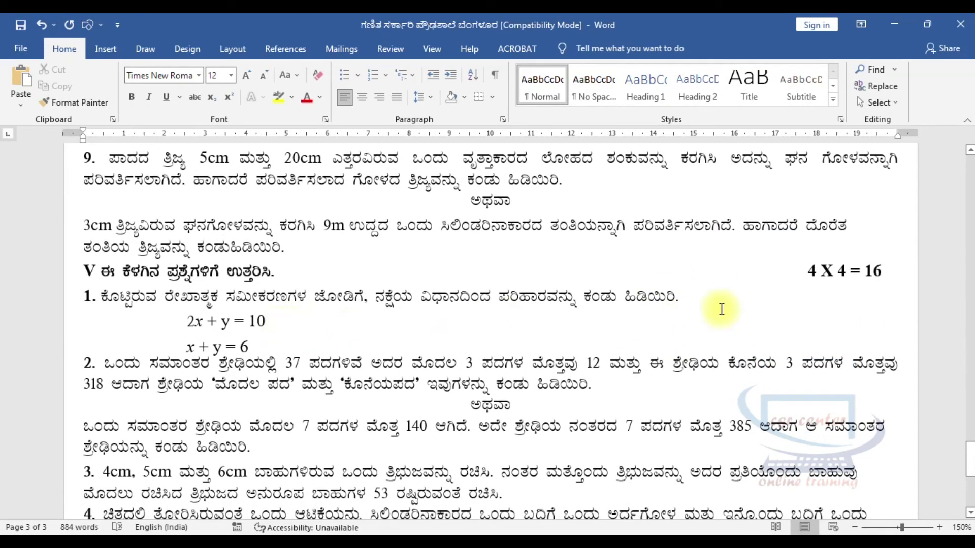
scroll(721, 309, "down", 3)
scroll(722, 310, "down", 2)
scroll(721, 309, "down", 1)
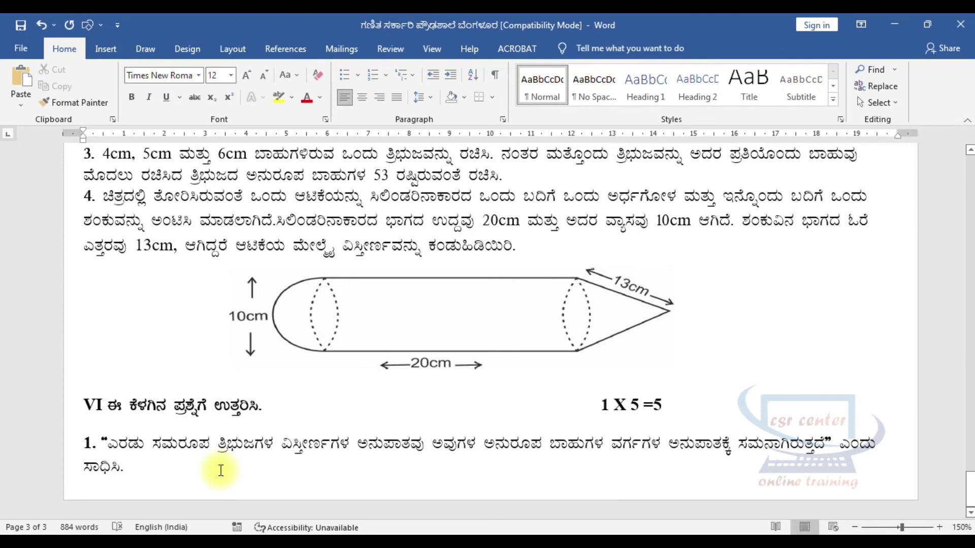
- Save the question paper and click back into the body text beside the figure
left_click(21, 26)
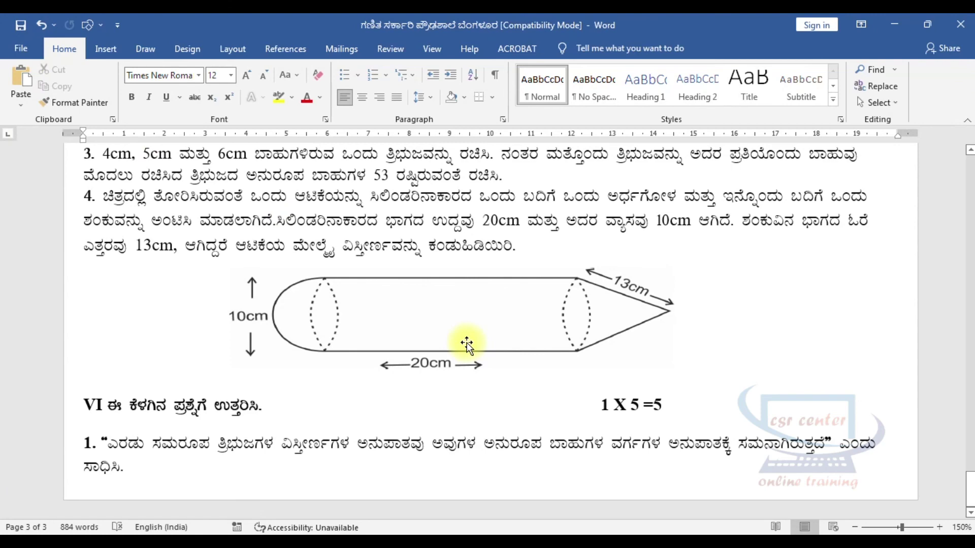
left_click(352, 231)
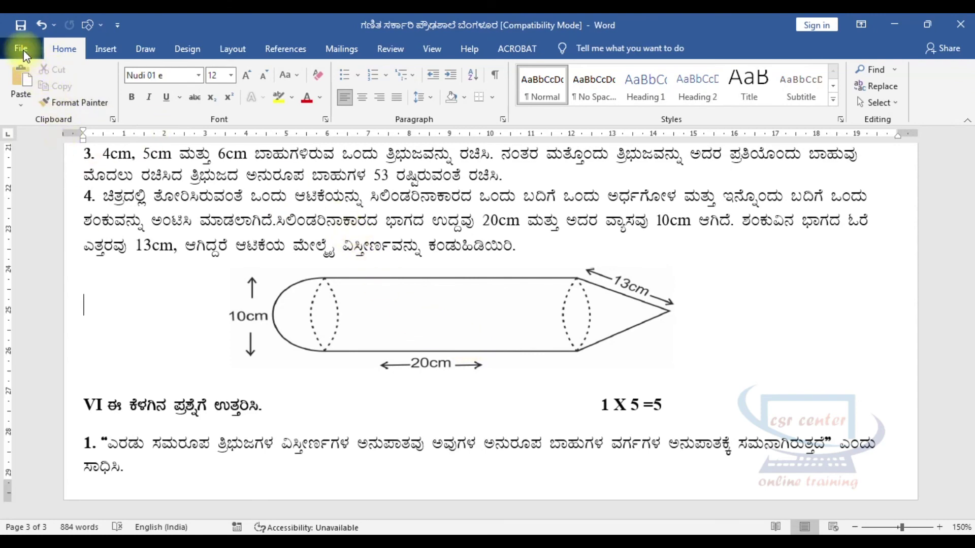
left_click(22, 49)
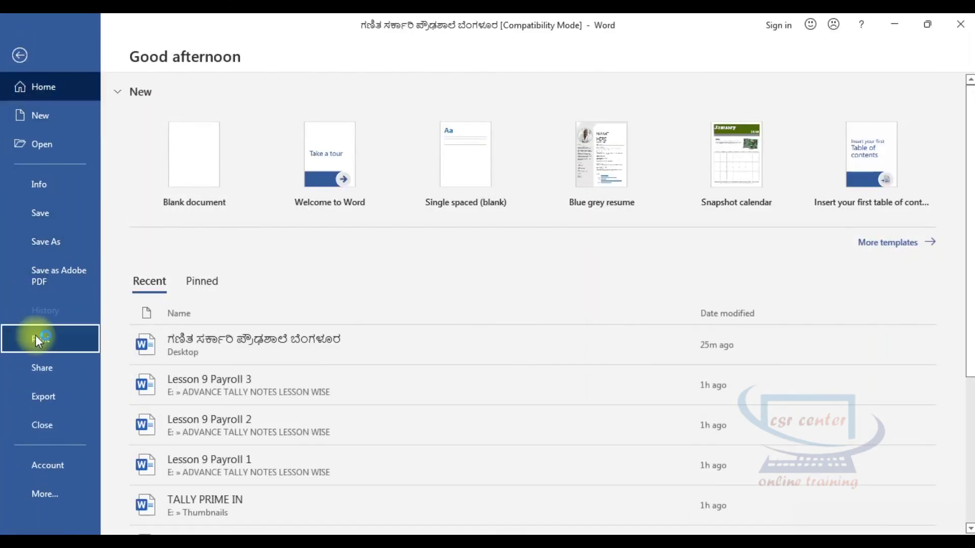
left_click(37, 340)
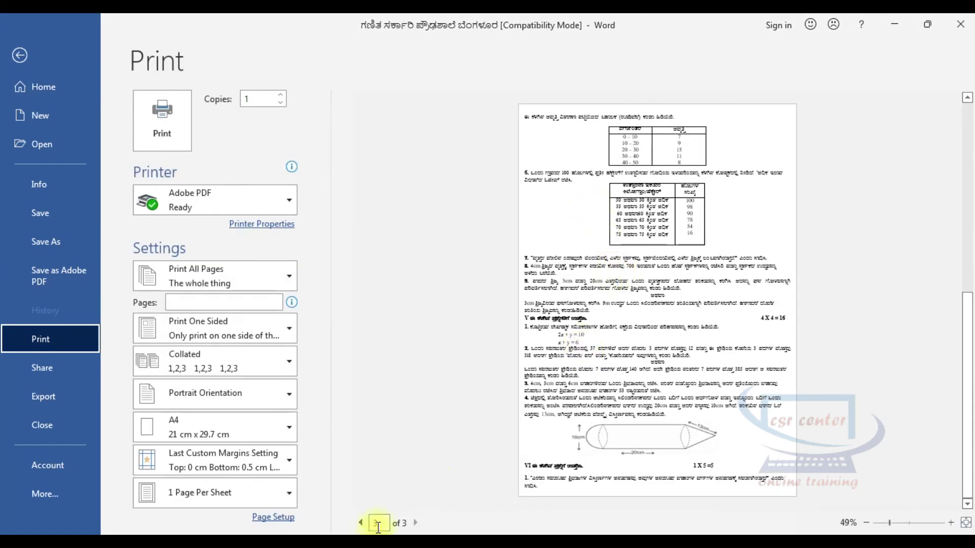
scroll(665, 416, "up", 3)
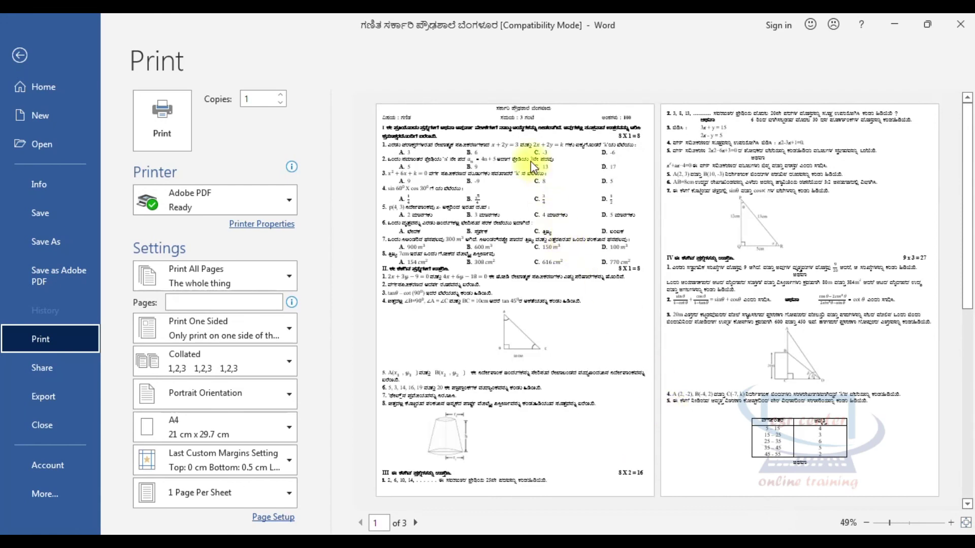
scroll(741, 281, "down", 3)
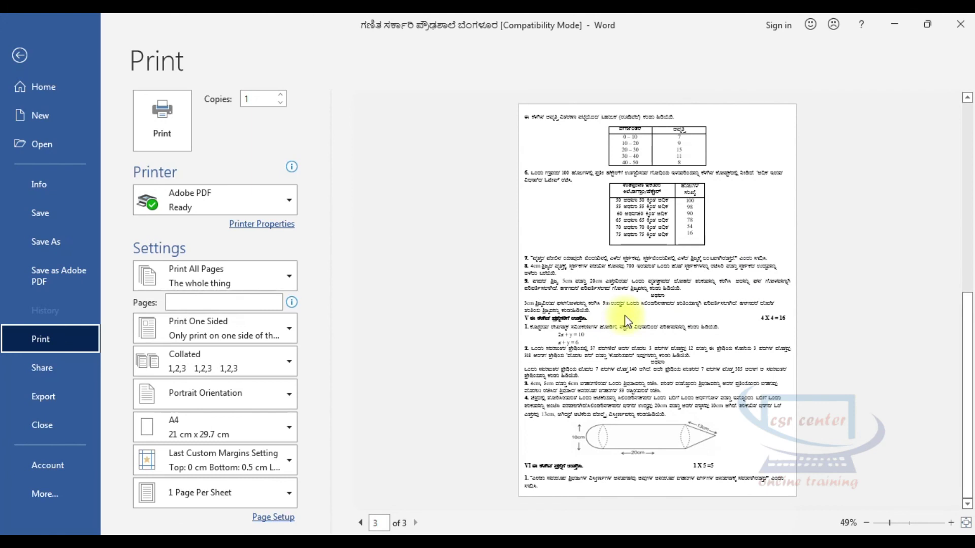
scroll(624, 321, "up", 3)
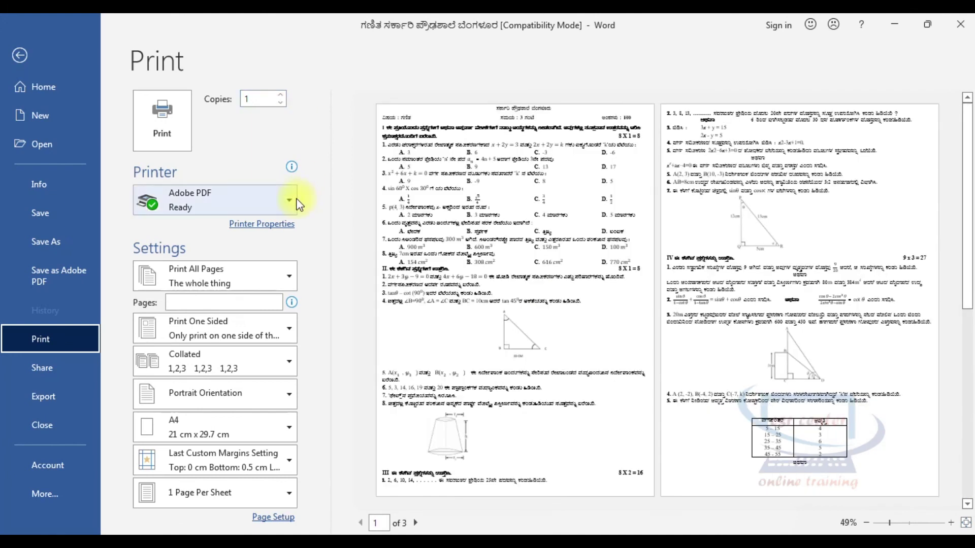
left_click(294, 199)
left_click(295, 200)
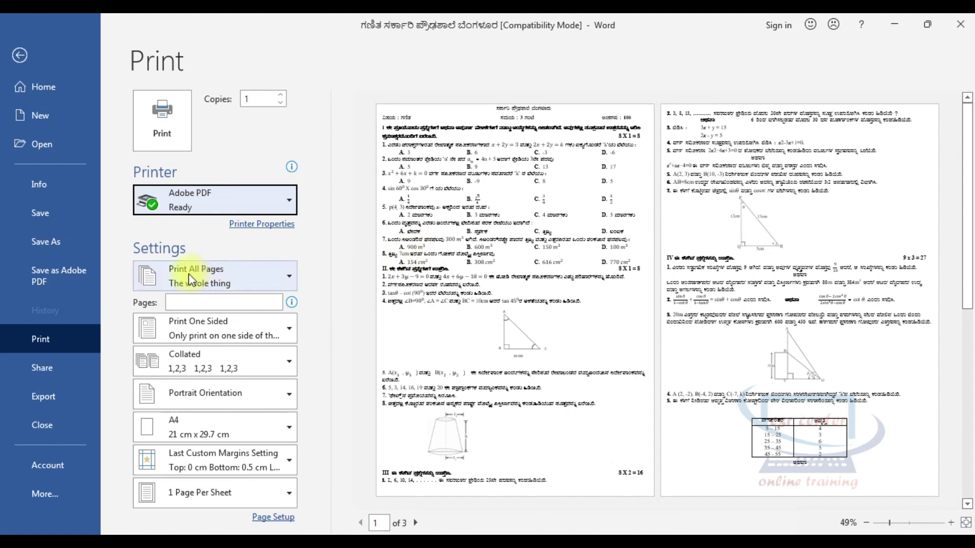
left_click(292, 281)
left_click(291, 278)
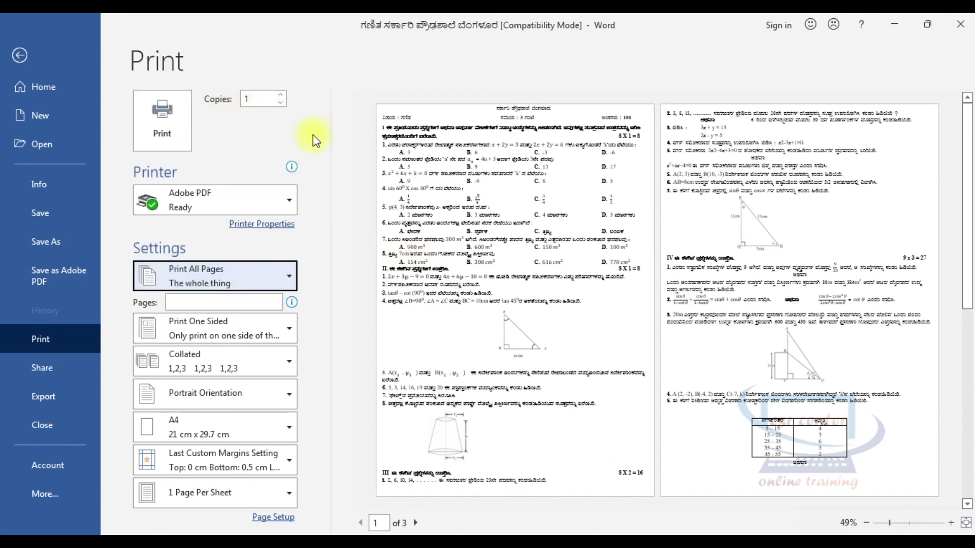
key("Escape")
scroll(746, 292, "up", 5)
scroll(746, 292, "up", 5)
scroll(746, 292, "up", 5)
scroll(746, 291, "up", 5)
scroll(746, 291, "up", 5)
scroll(746, 291, "up", 5)
scroll(746, 287, "up", 2)
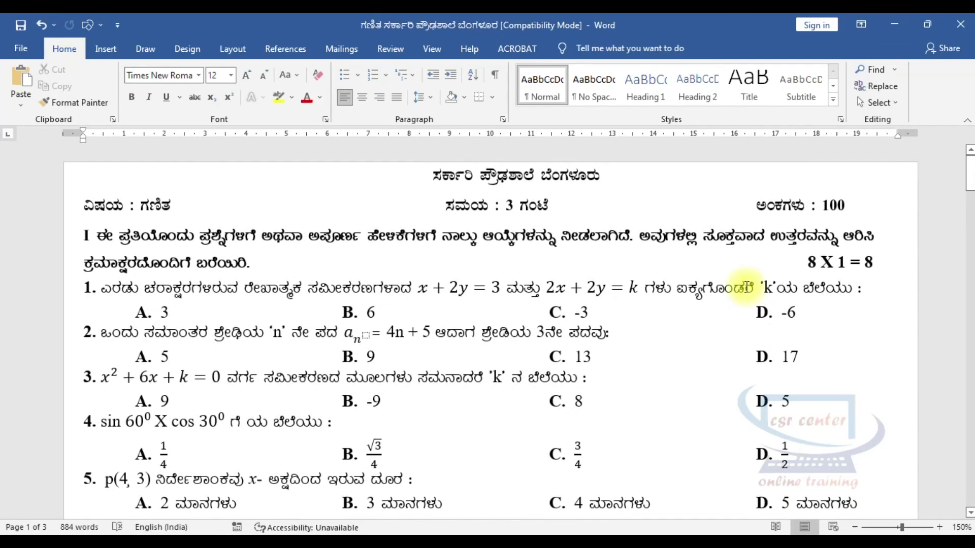